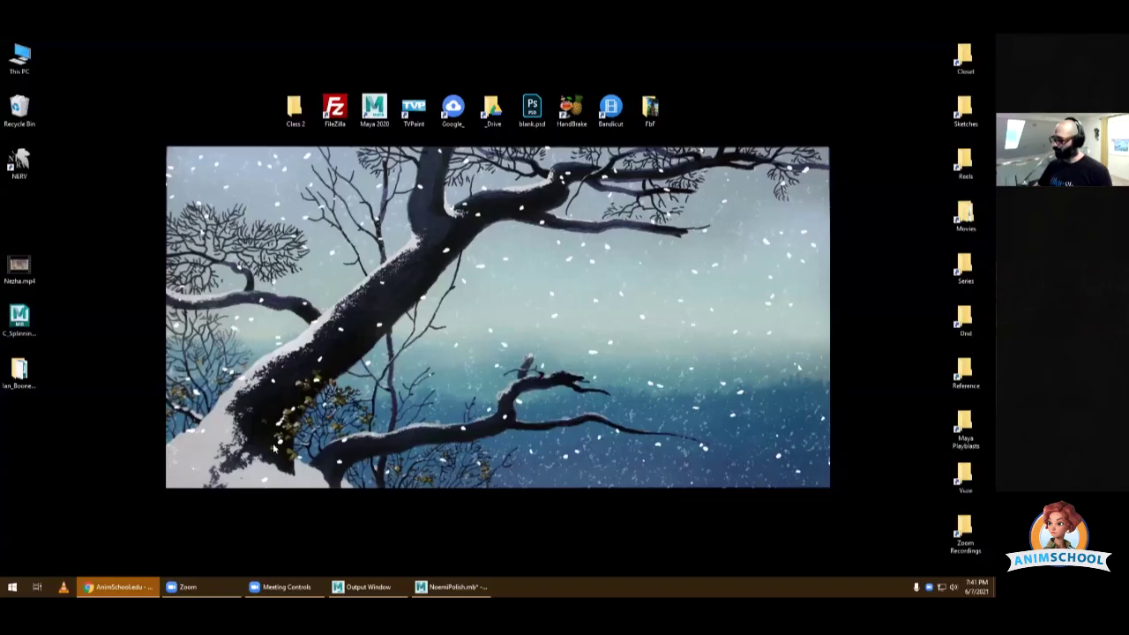
- Switch to the NoemiPolish scene in Maya, select the character's head control and scrub through the tire lift up to frame 97
click(452, 586)
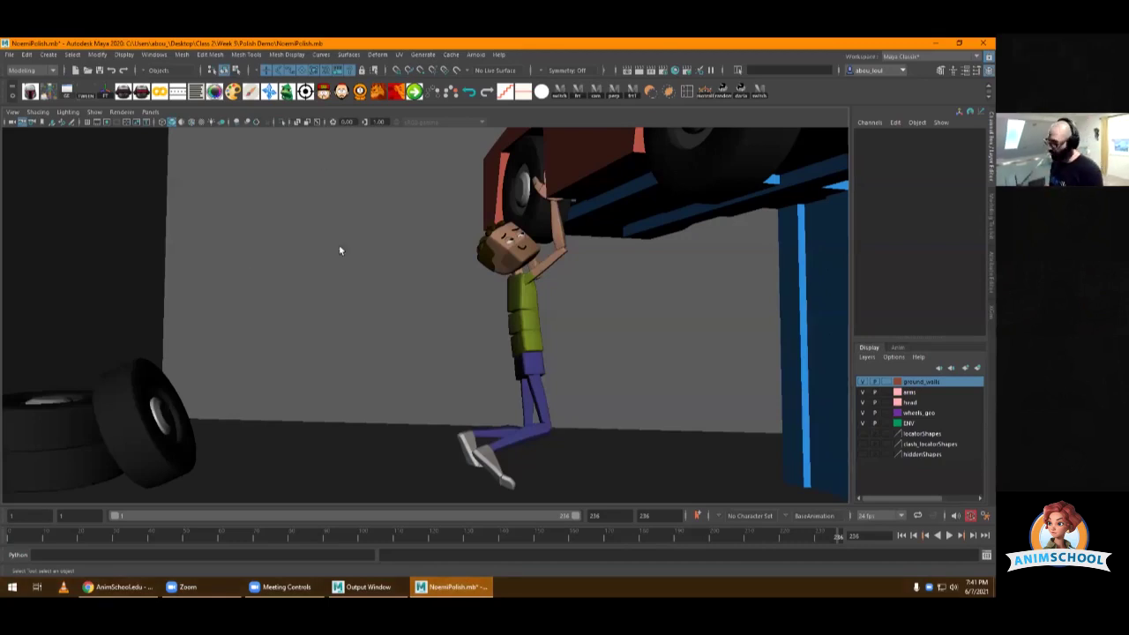
alt+drag(419, 300, 374, 380)
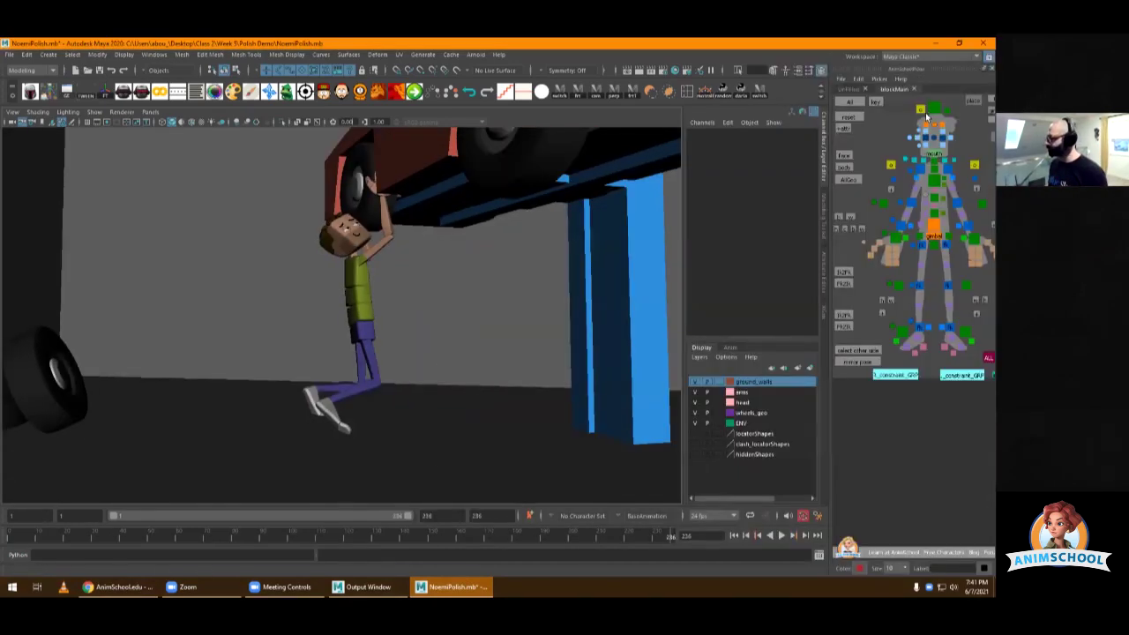
click(931, 116)
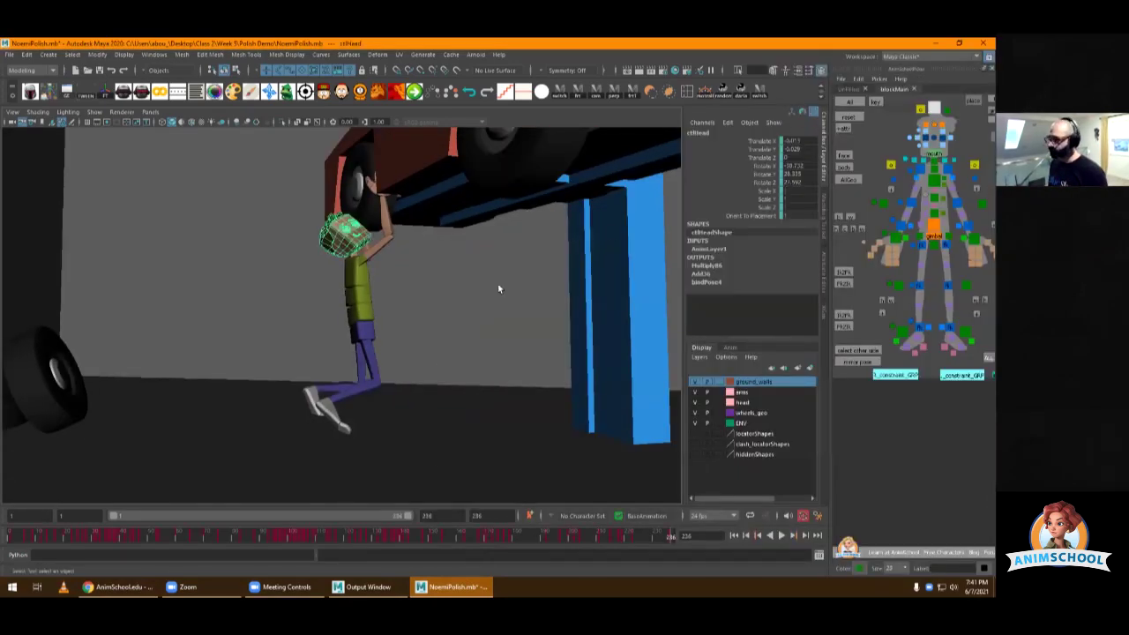
drag(64, 540, 282, 536)
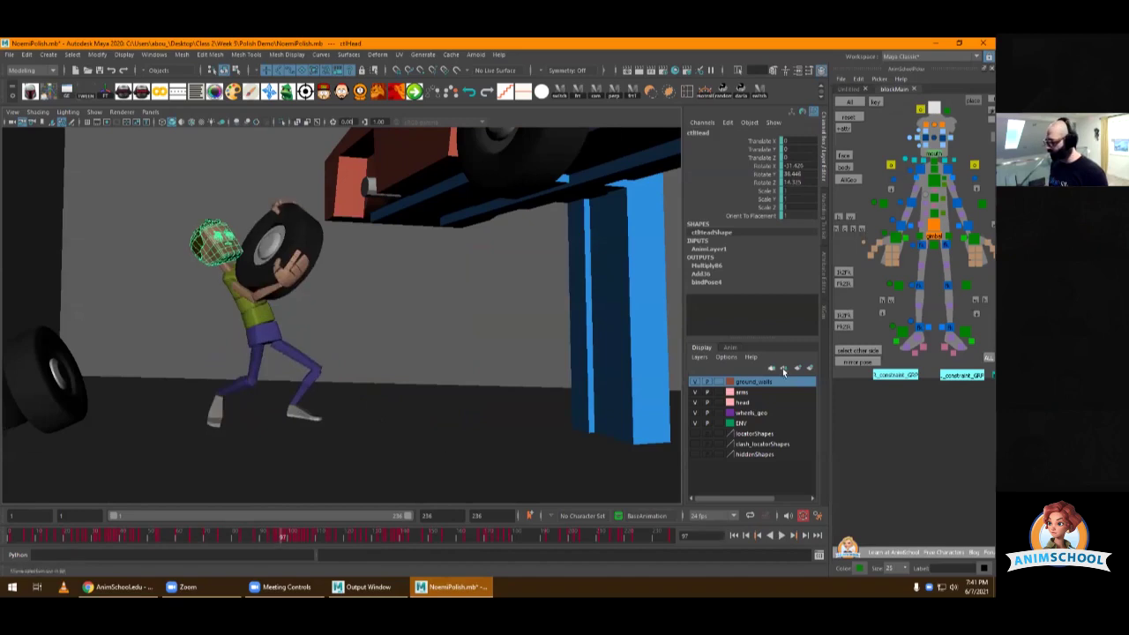
click(731, 348)
click(702, 348)
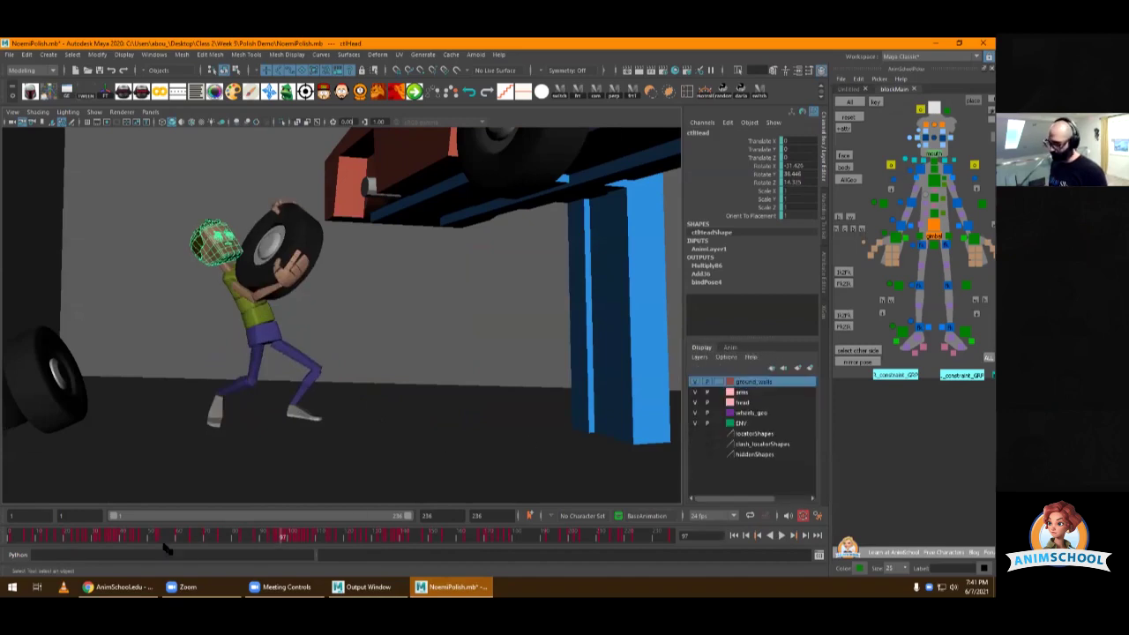
drag(176, 538, 149, 540)
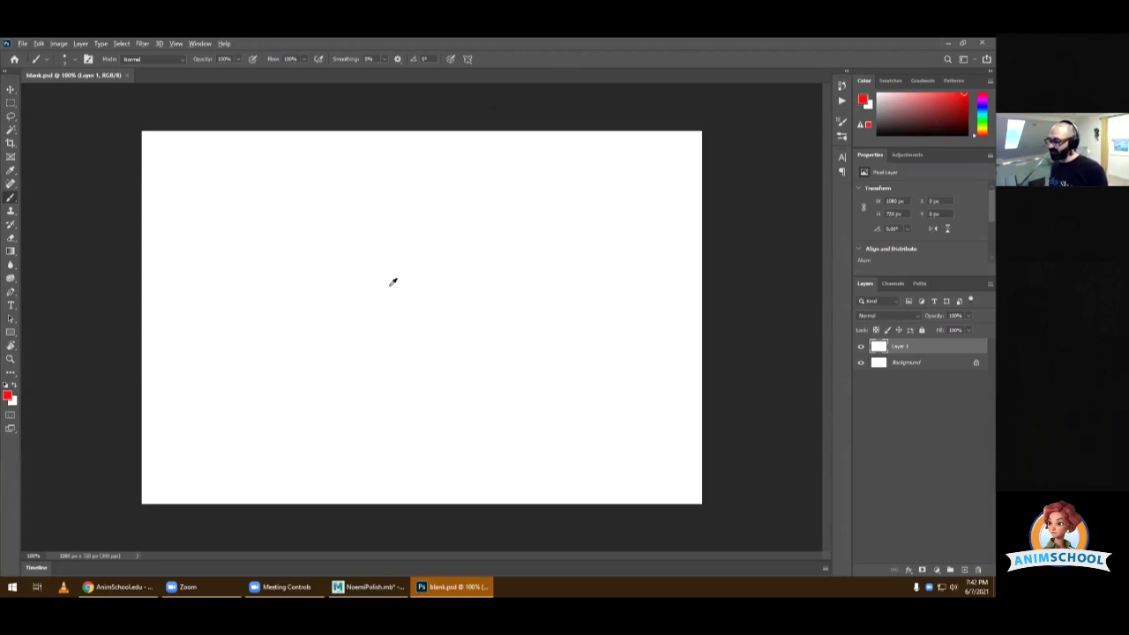
- Switch back to the Maya scene, go to frame 40 and close the Graph Editor
key(alt+Tab)
key(alt+Tab)
key(alt+Tab)
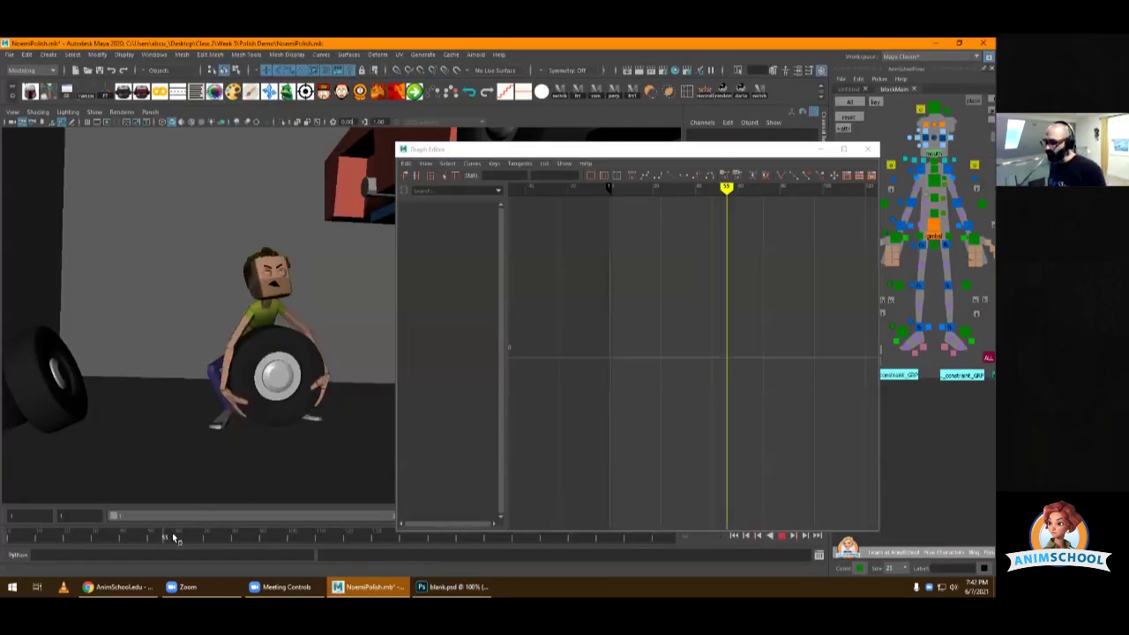
drag(174, 537, 121, 550)
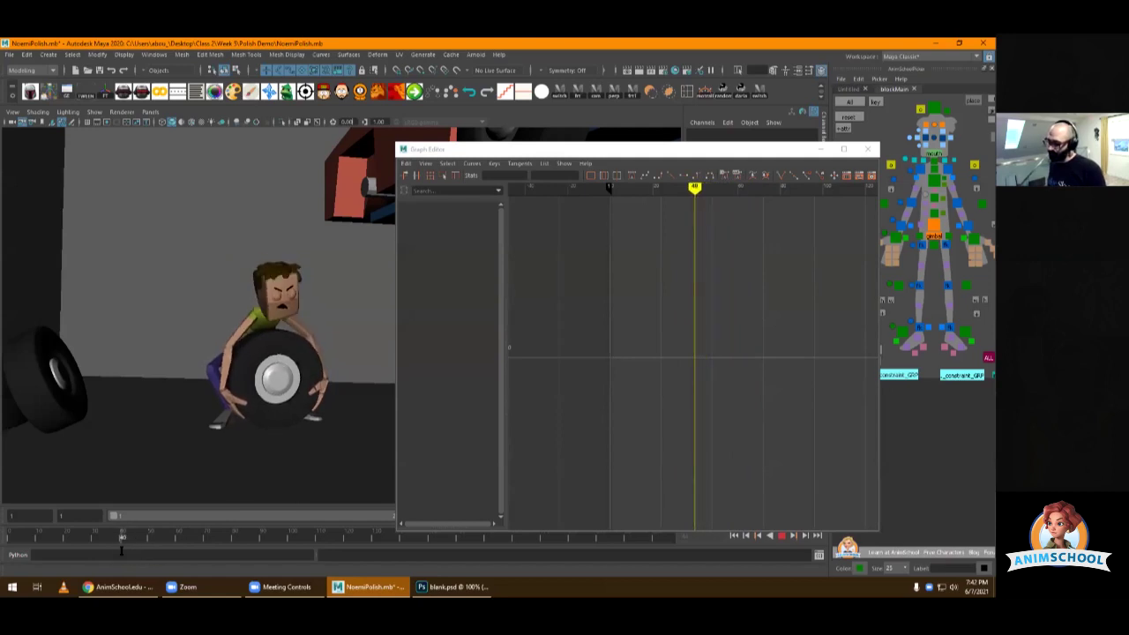
click(868, 149)
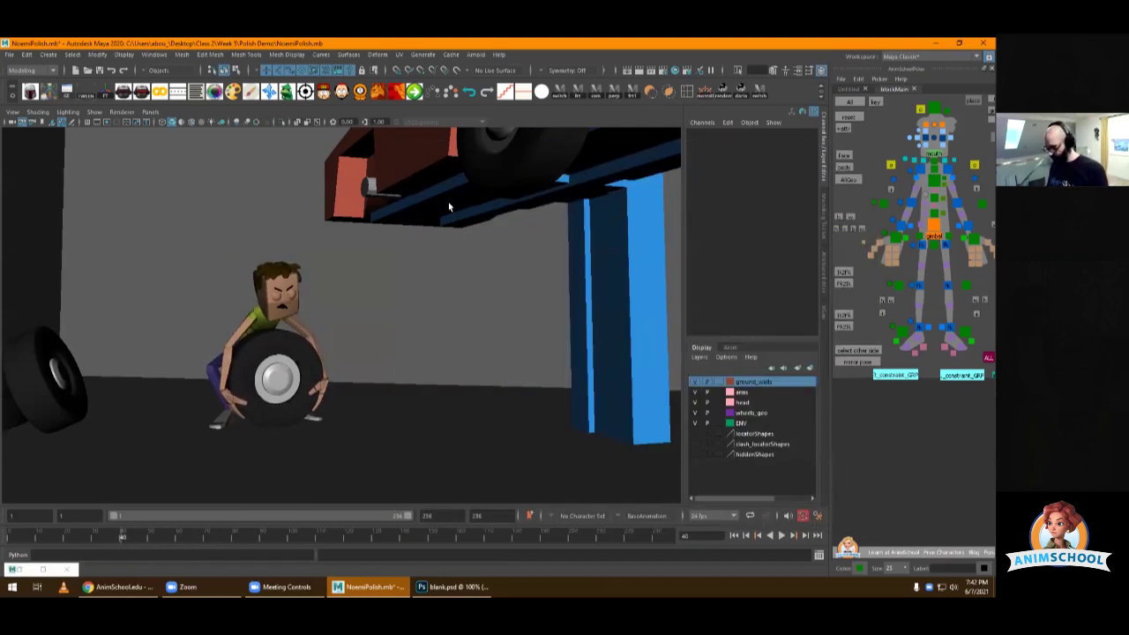
- Limit the playback range to frames 40 through 95
key([)
click(196, 535)
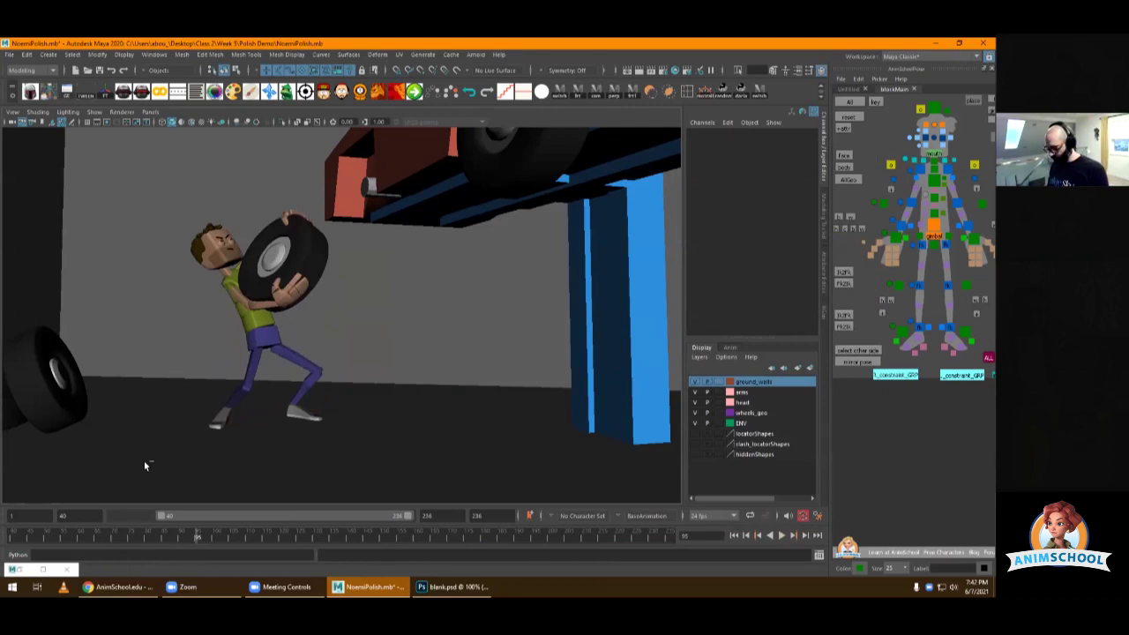
key(])
- Scrub and play back the tire lift within the shortened frame range to review the effort in the motion
drag(159, 539, 11, 538)
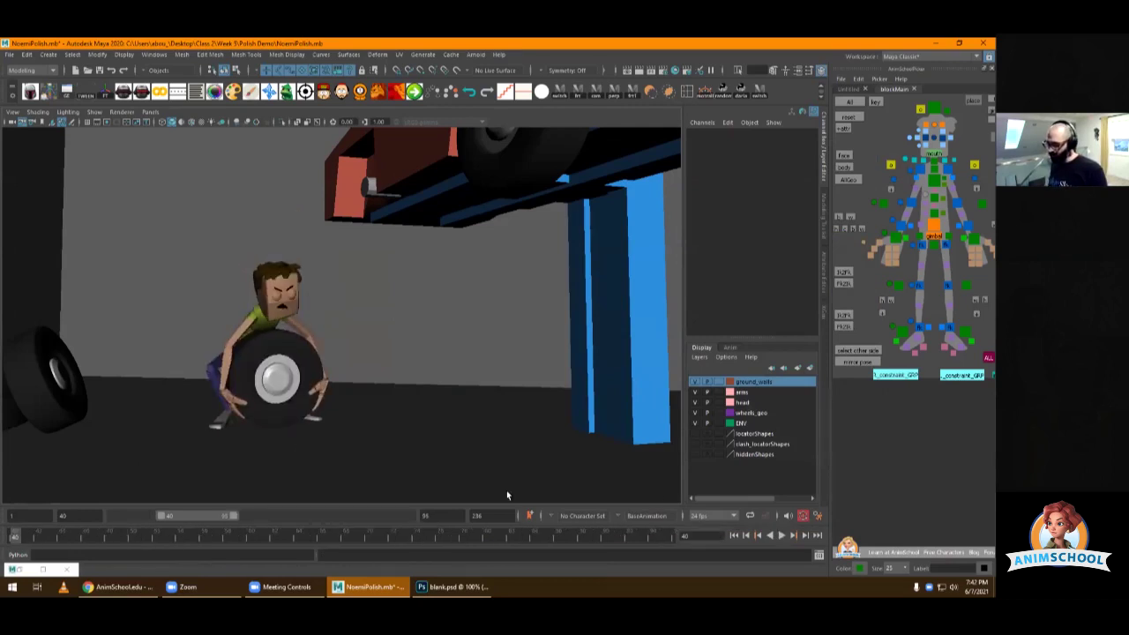
drag(671, 541, 10, 539)
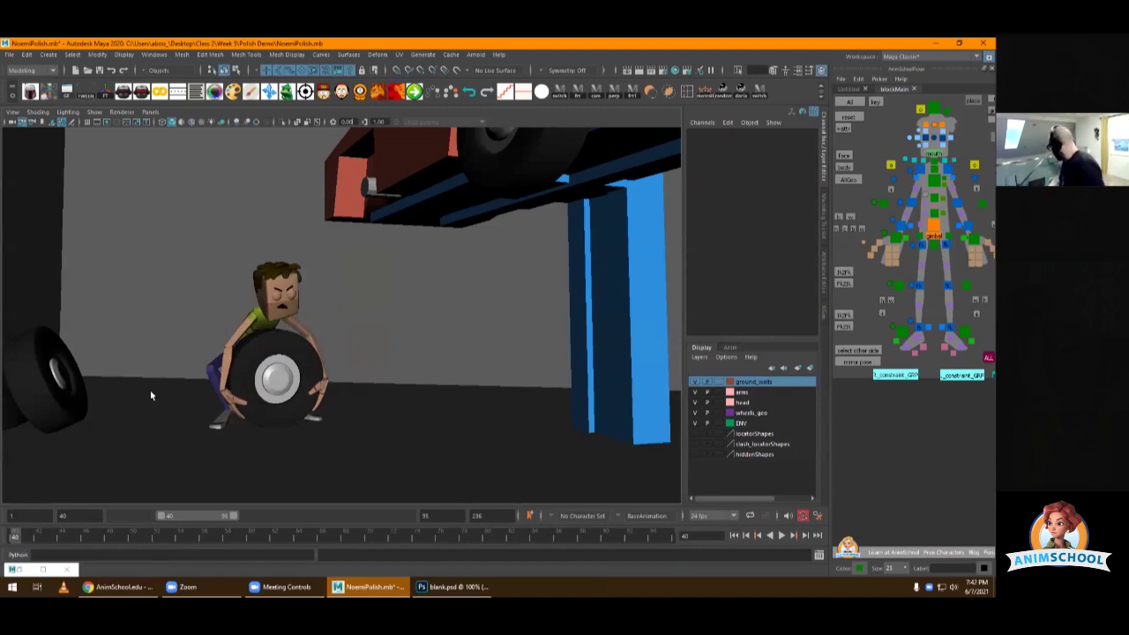
key(alt+v)
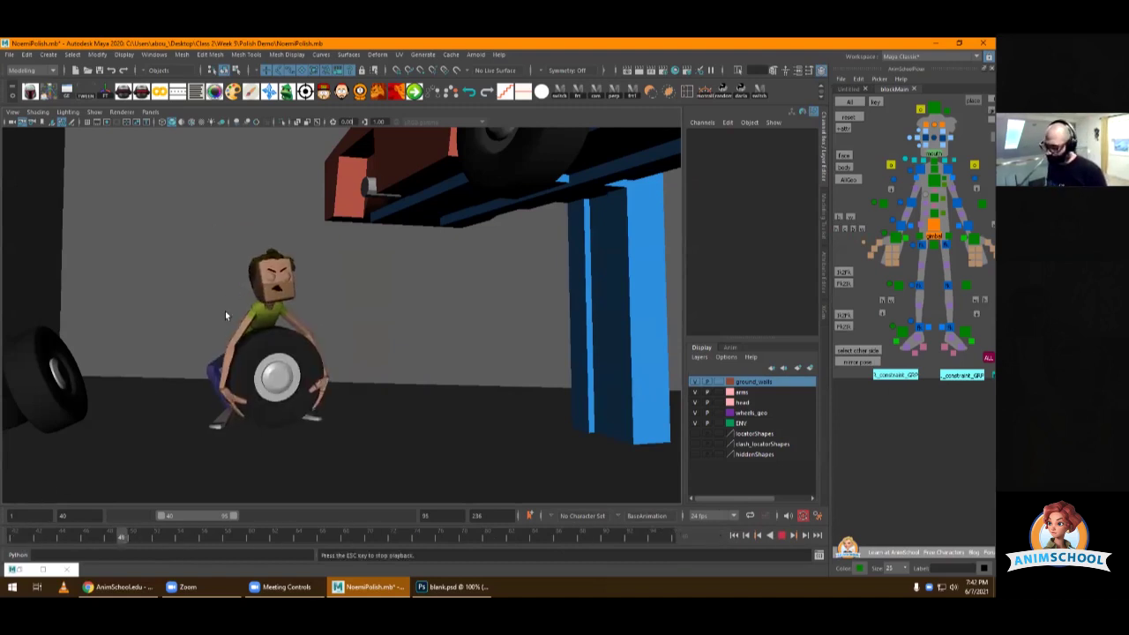
key(Escape)
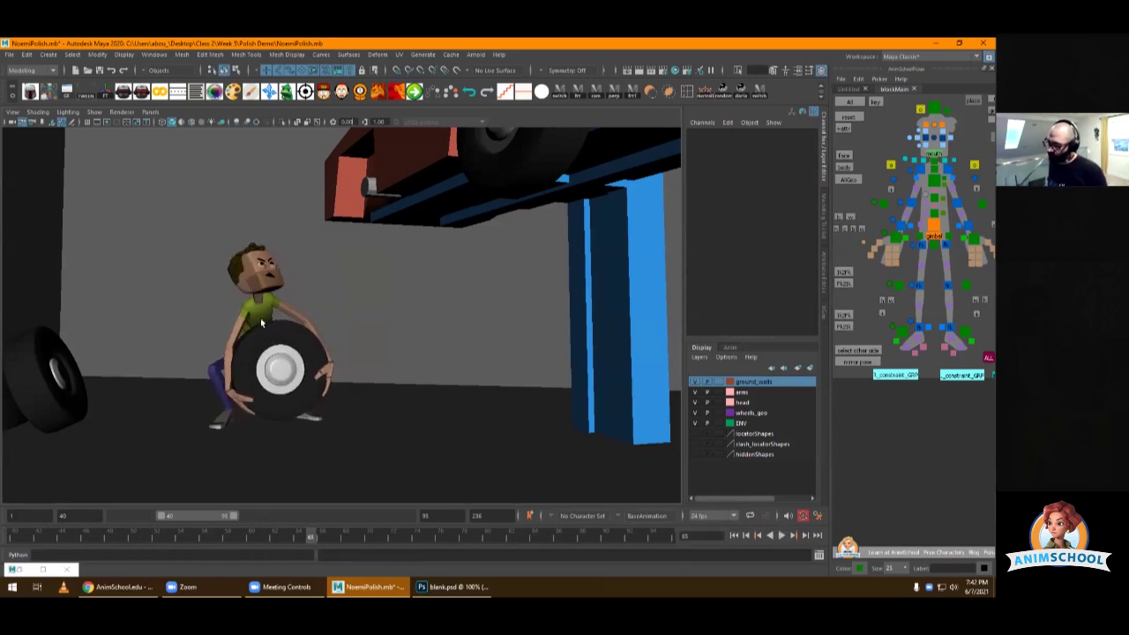
key(alt+v)
key(alt+v)
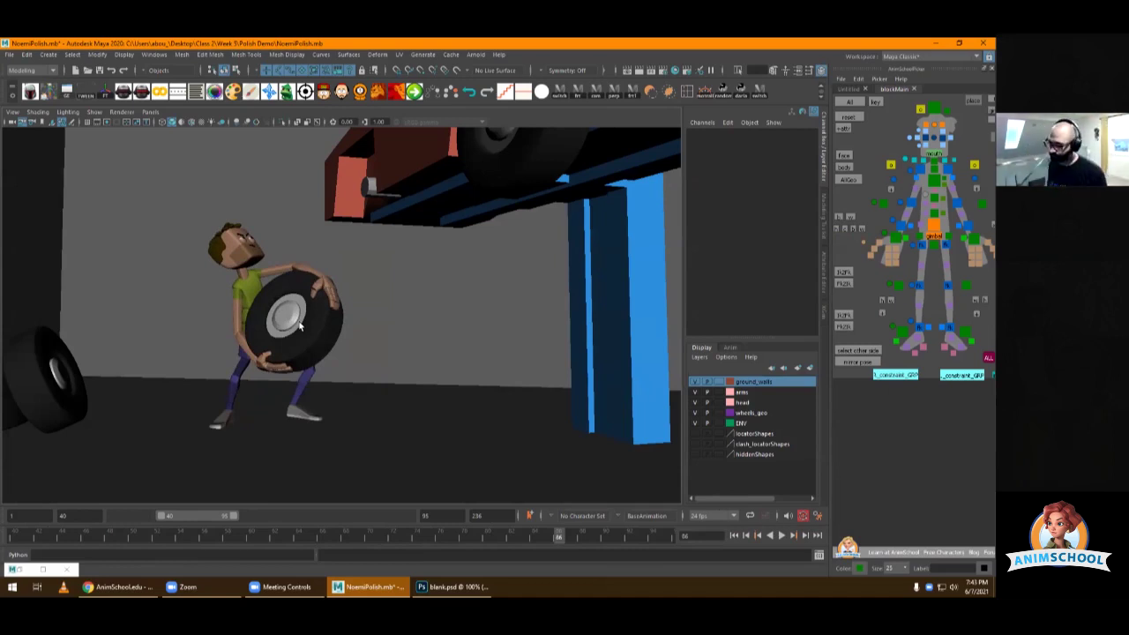
- Switch to the blank Photoshop canvas and try a vertical red brush stroke near its middle
click(452, 586)
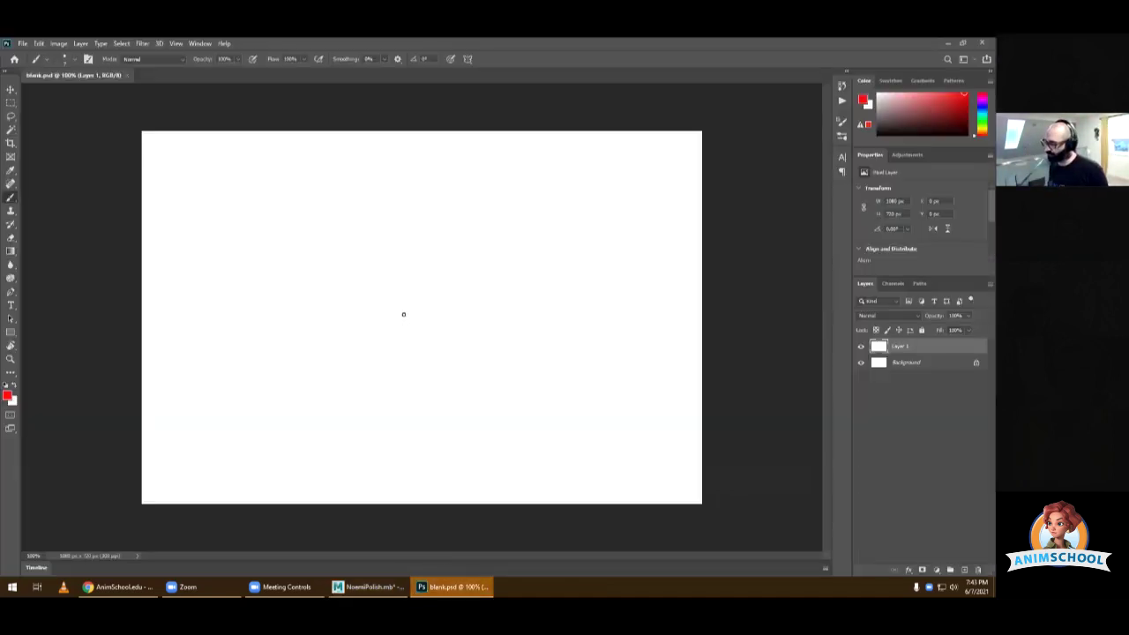
drag(403, 313, 406, 330)
key(ctrl+z)
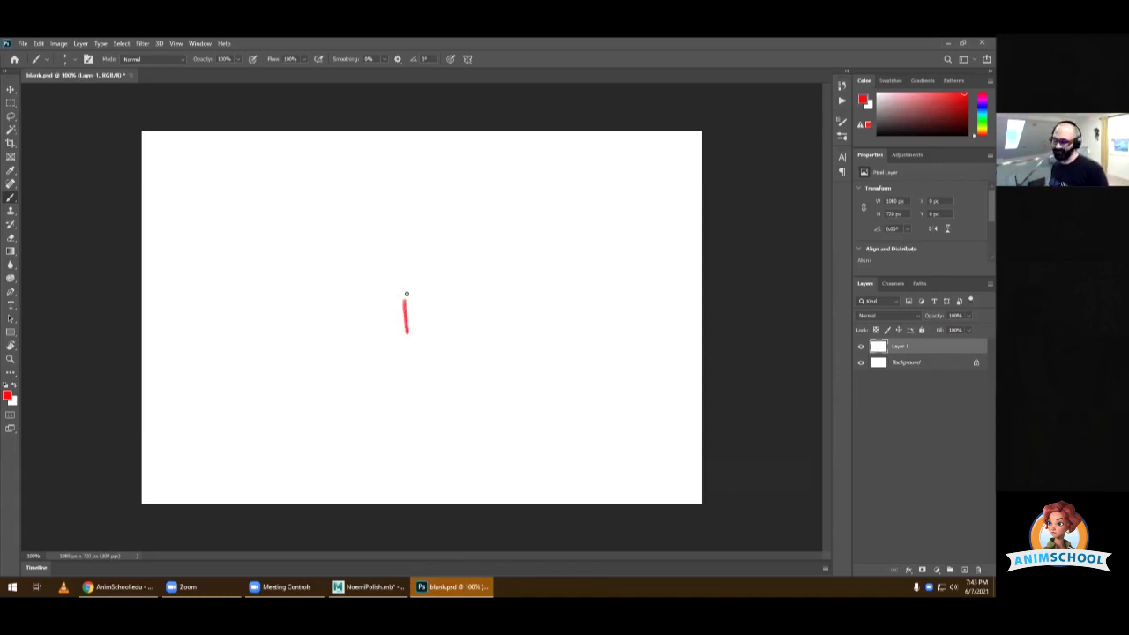
key(ctrl+z)
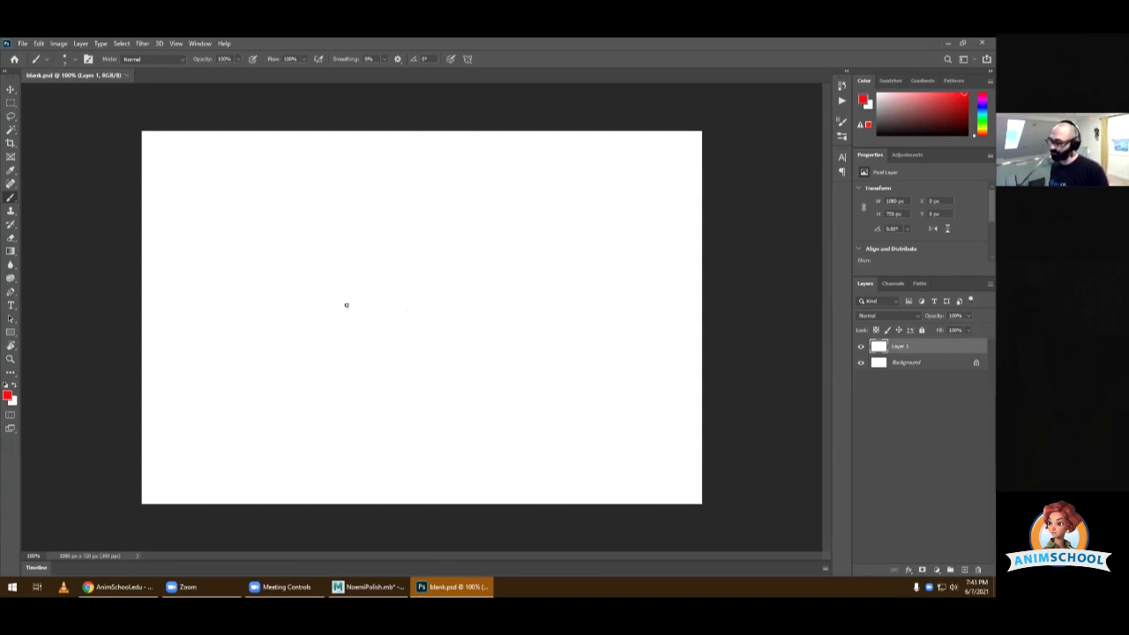
drag(408, 182, 412, 345)
key(ctrl+z)
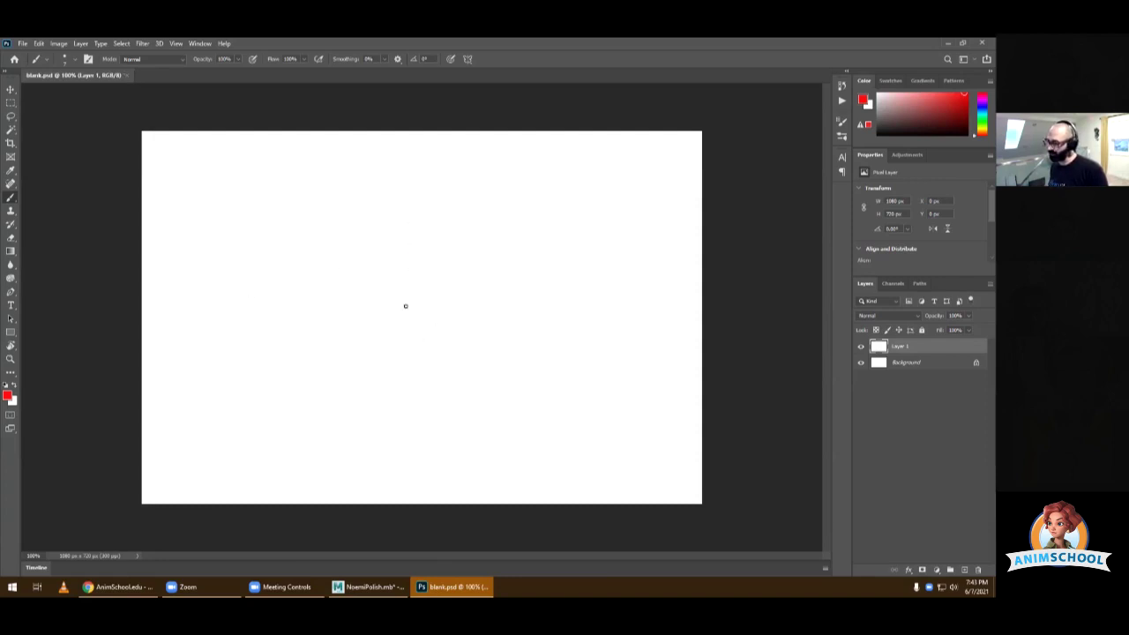
- Check frame 65 of the lift in Maya, and write 1 and 65 in red on the Photoshop canvas
key(alt+Tab)
drag(250, 541, 310, 540)
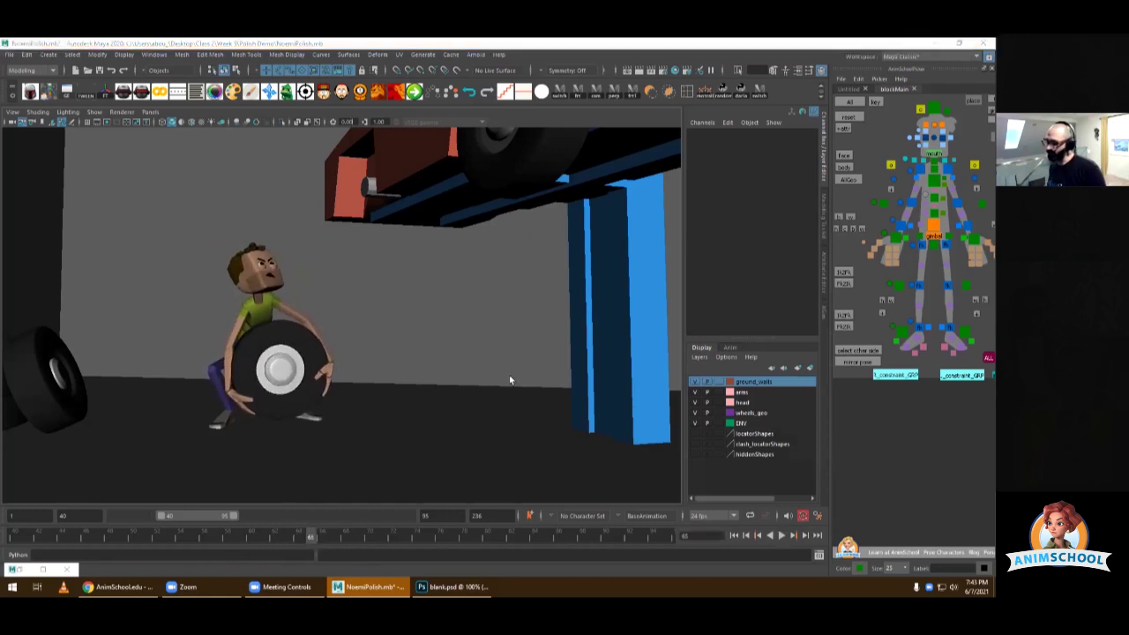
key(alt+Tab)
mouse_move(399, 457)
mouse_down()
mouse_move(384, 474)
mouse_move(412, 459)
mouse_move(420, 474)
mouse_up()
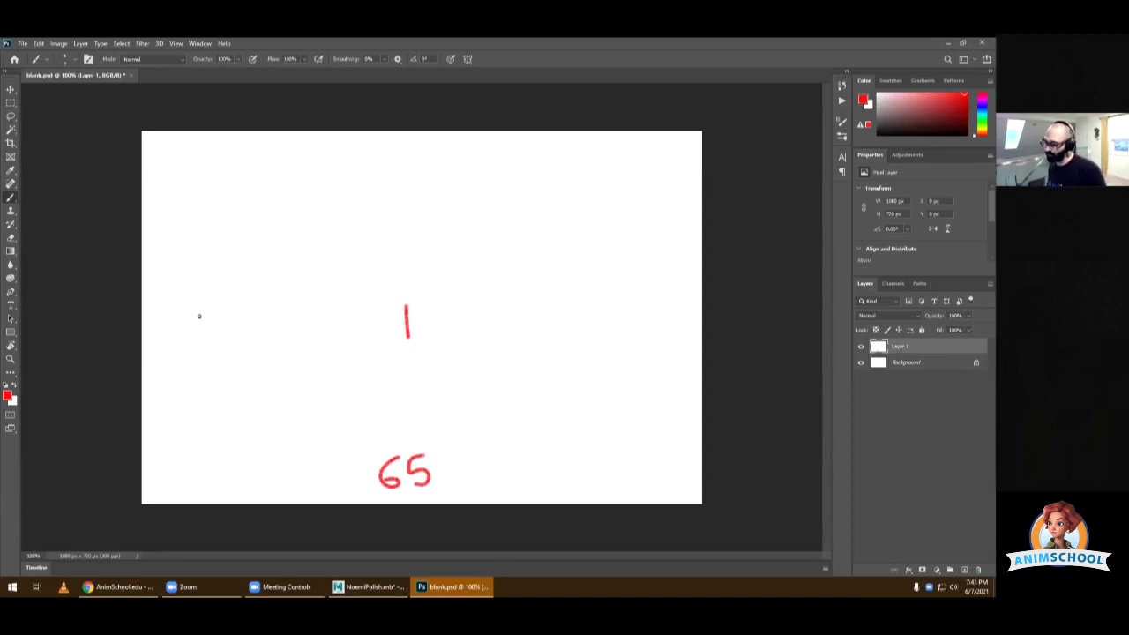
- Draw a wide diamond envelope above the 65 and fill it with a wave that grows toward the middle and shrinks again
drag(220, 293, 389, 194)
mouse_move(194, 319)
mouse_down()
mouse_move(265, 373)
mouse_move(376, 428)
mouse_move(611, 339)
mouse_up()
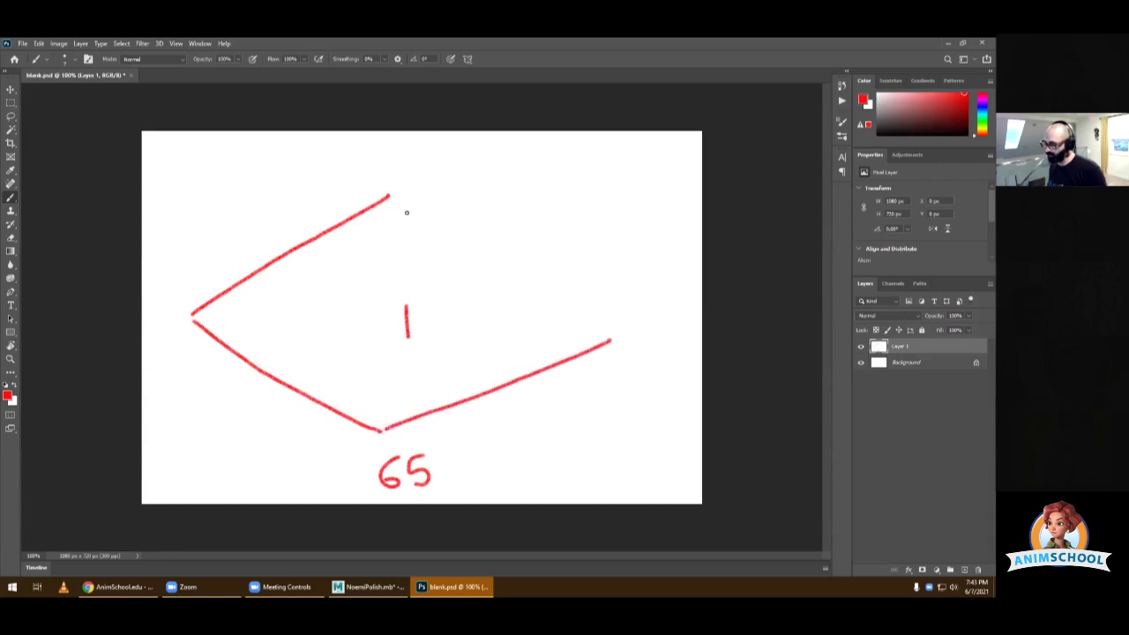
drag(454, 244, 608, 335)
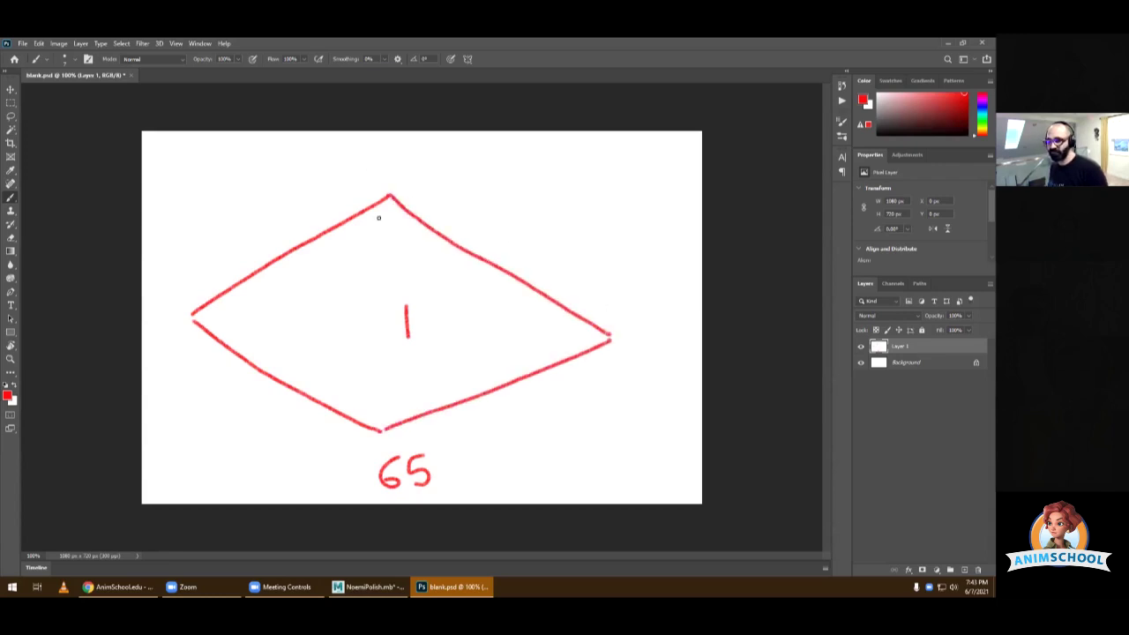
drag(400, 169, 402, 473)
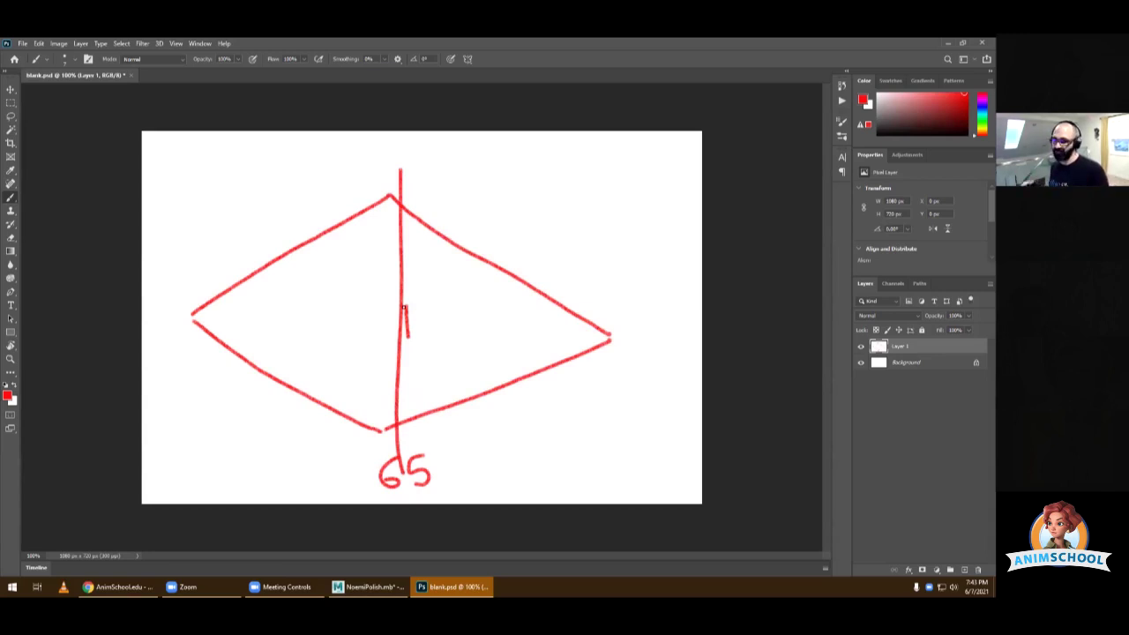
key(ctrl+z)
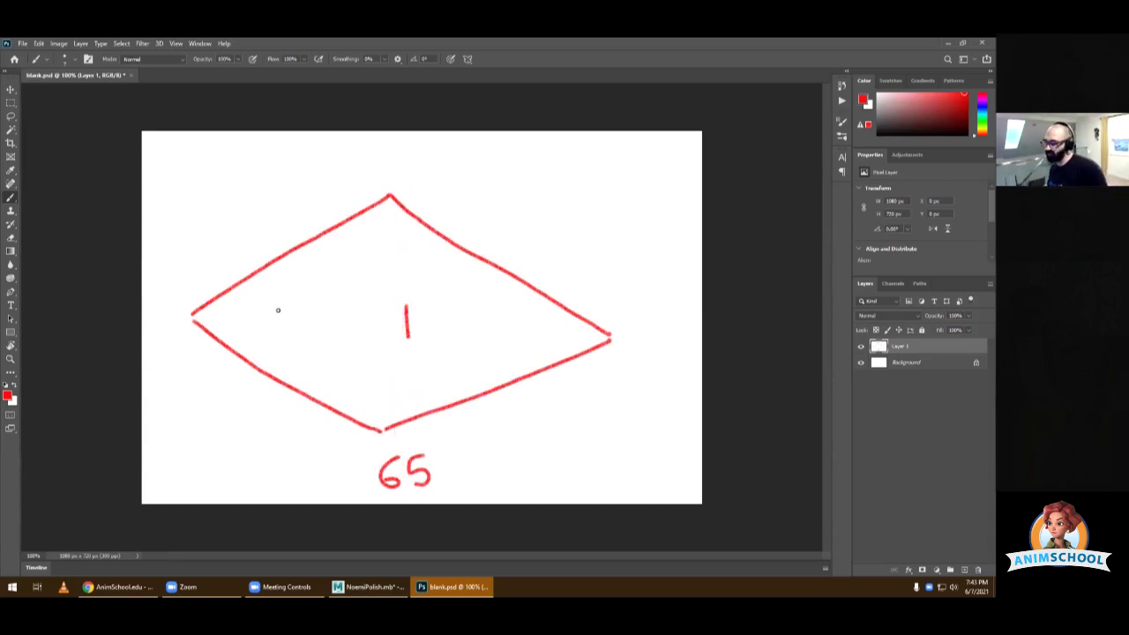
mouse_move(213, 324)
mouse_down()
mouse_move(234, 307)
mouse_move(258, 339)
mouse_move(282, 261)
mouse_move(335, 403)
mouse_move(379, 370)
mouse_move(409, 212)
mouse_move(441, 319)
mouse_up()
mouse_move(455, 364)
mouse_down()
mouse_move(487, 281)
mouse_move(543, 328)
mouse_move(605, 331)
mouse_up()
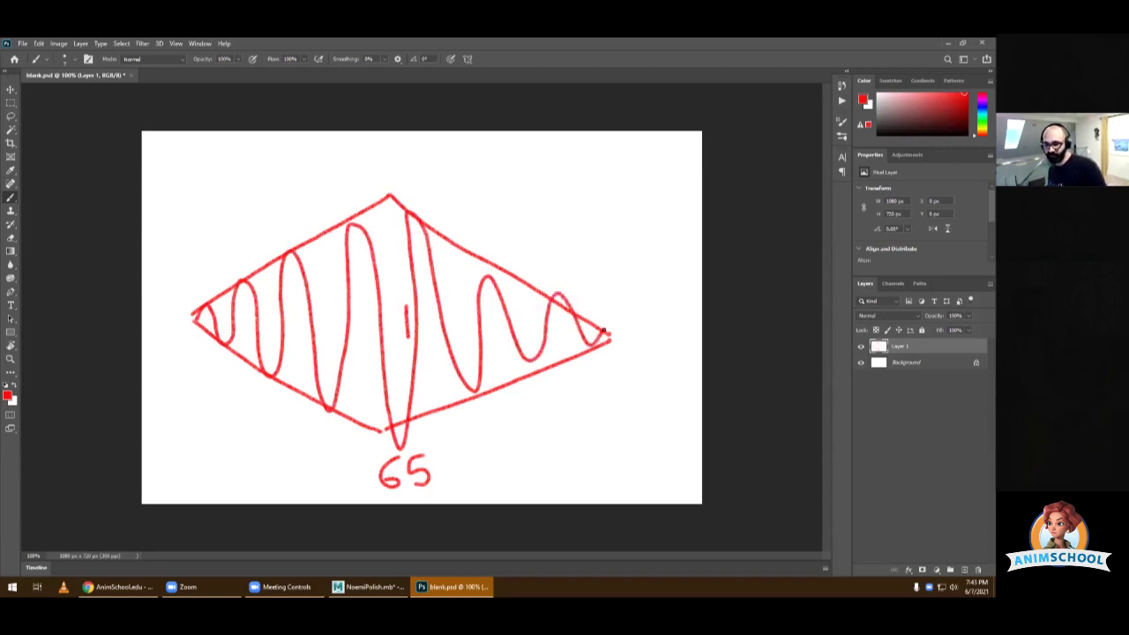
- Undo the wave, the diamond outline and the handwritten numbers until the canvas is blank
key(ctrl+z)
key(ctrl+z)
key(ctrl+z)
key(ctrl+z)
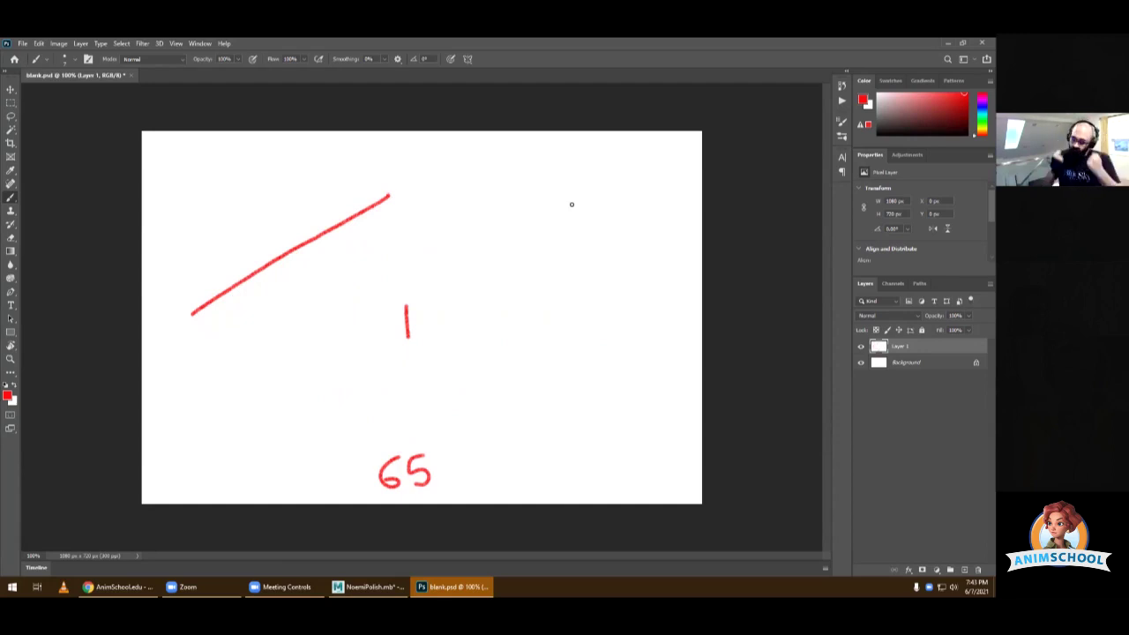
key(ctrl+z)
key(ctrl+z)
key(ctrl+z)
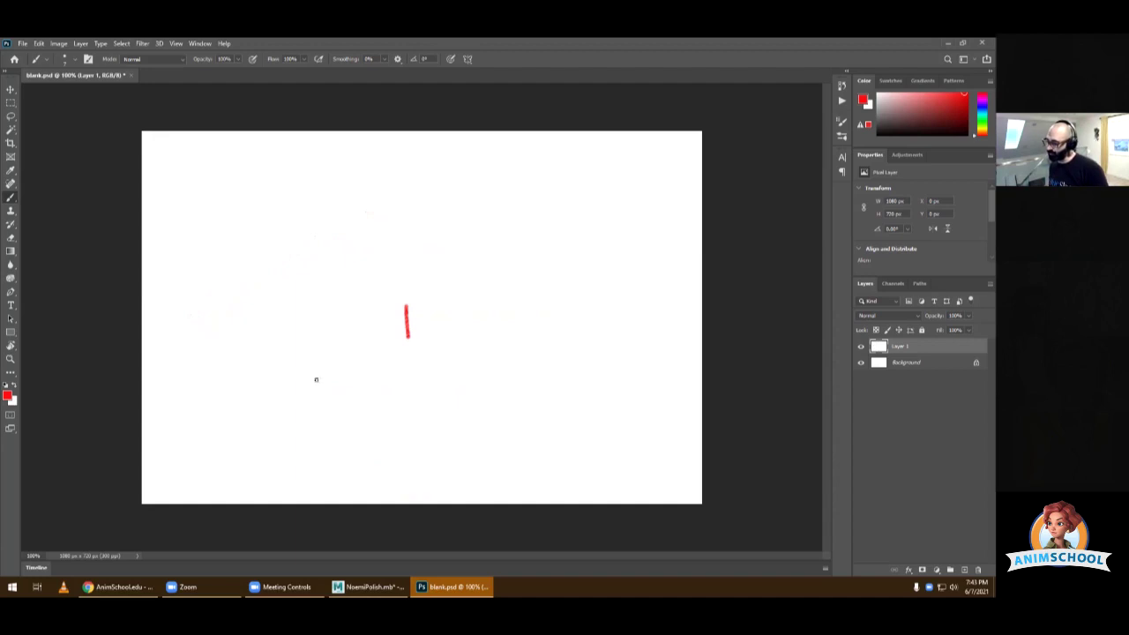
key(ctrl+z)
- Draw a kite-shaped envelope that opens quickly at its start and tapers slowly toward its far end
drag(213, 299, 286, 223)
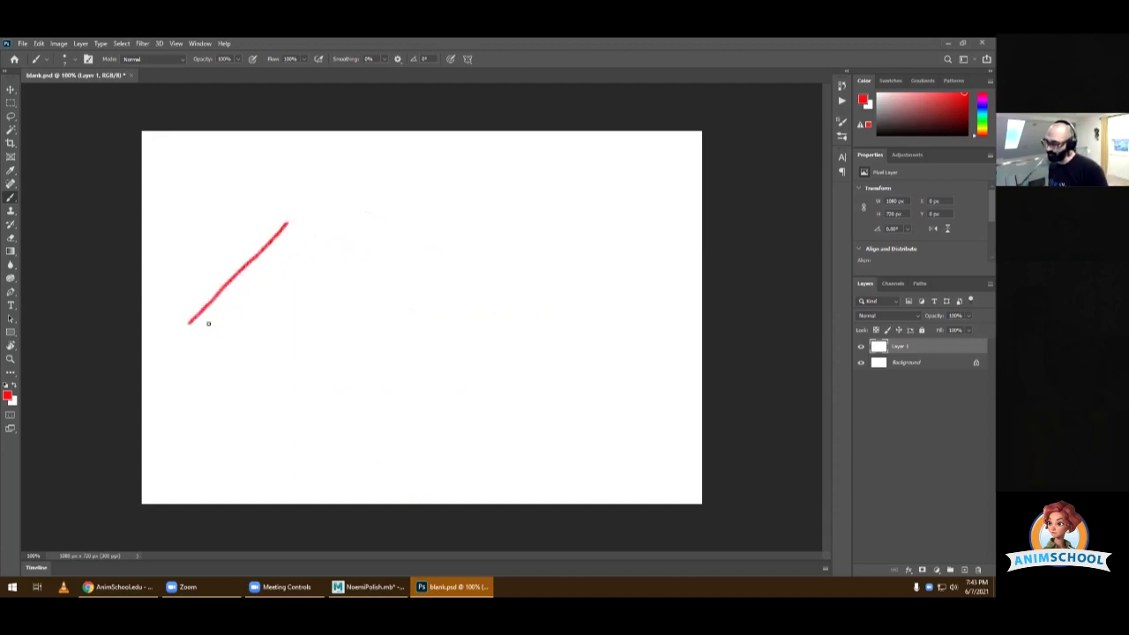
drag(191, 323, 284, 403)
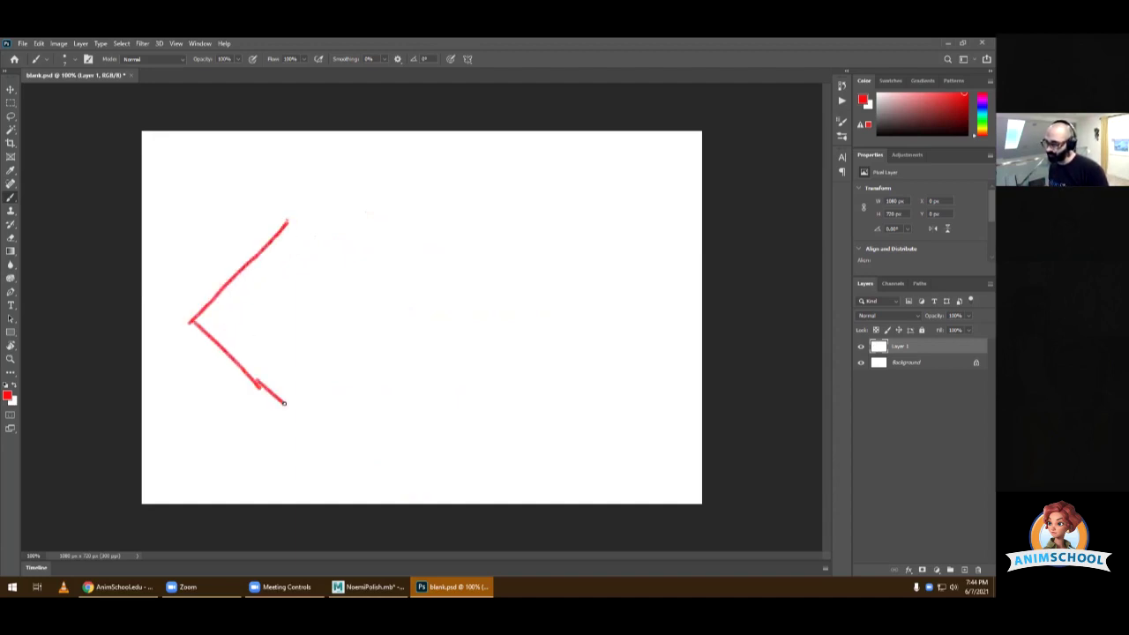
mouse_move(292, 223)
mouse_down()
mouse_move(529, 279)
mouse_move(300, 406)
mouse_up()
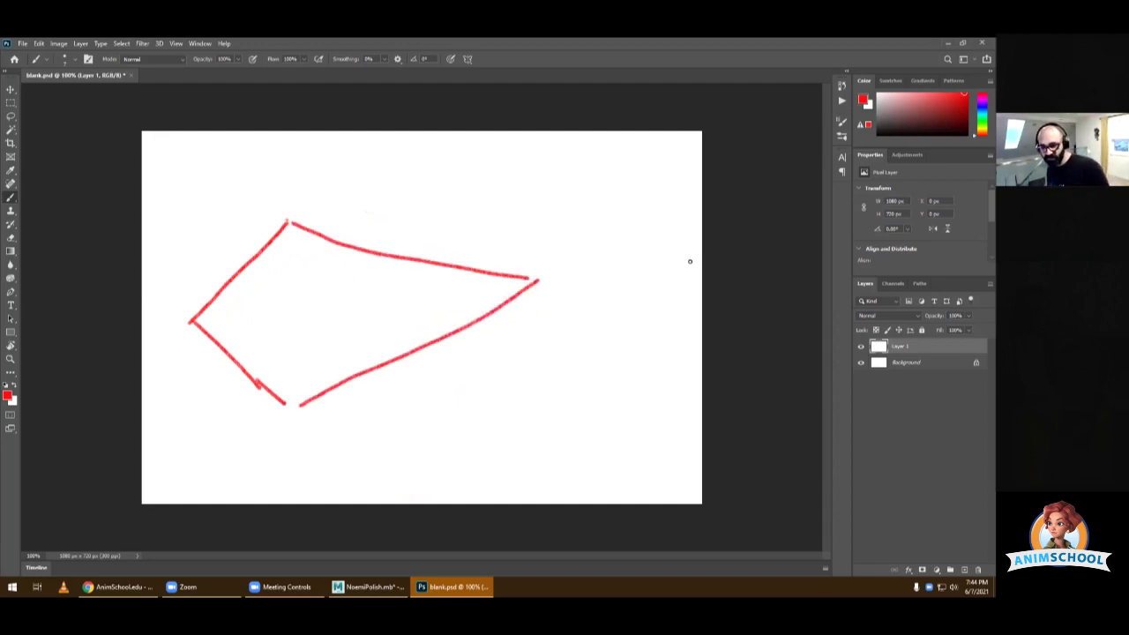
- Undo all strokes of the kite-shaped envelope
key(ctrl+z)
key(ctrl+z)
key(ctrl+z)
key(ctrl+z)
key(ctrl+z)
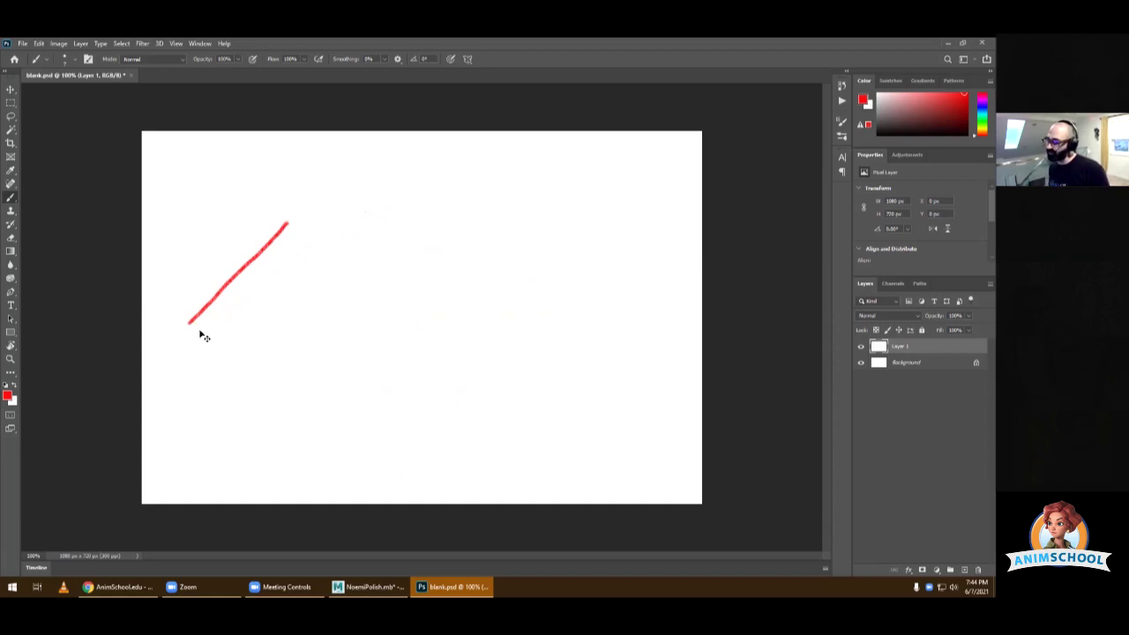
- Draw a rounded leaf-shaped envelope across the canvas with a wave inside that builds to a peak and starts to fade
mouse_move(195, 325)
mouse_down()
mouse_move(315, 242)
mouse_move(415, 220)
mouse_move(553, 250)
mouse_move(668, 323)
mouse_move(517, 398)
mouse_move(272, 383)
mouse_move(189, 326)
mouse_move(274, 294)
mouse_move(329, 375)
mouse_move(480, 332)
mouse_up()
drag(494, 394, 547, 337)
- Try two tick marks bounding the peak section of the upper curve and a fading tail on the wave
drag(342, 208, 357, 244)
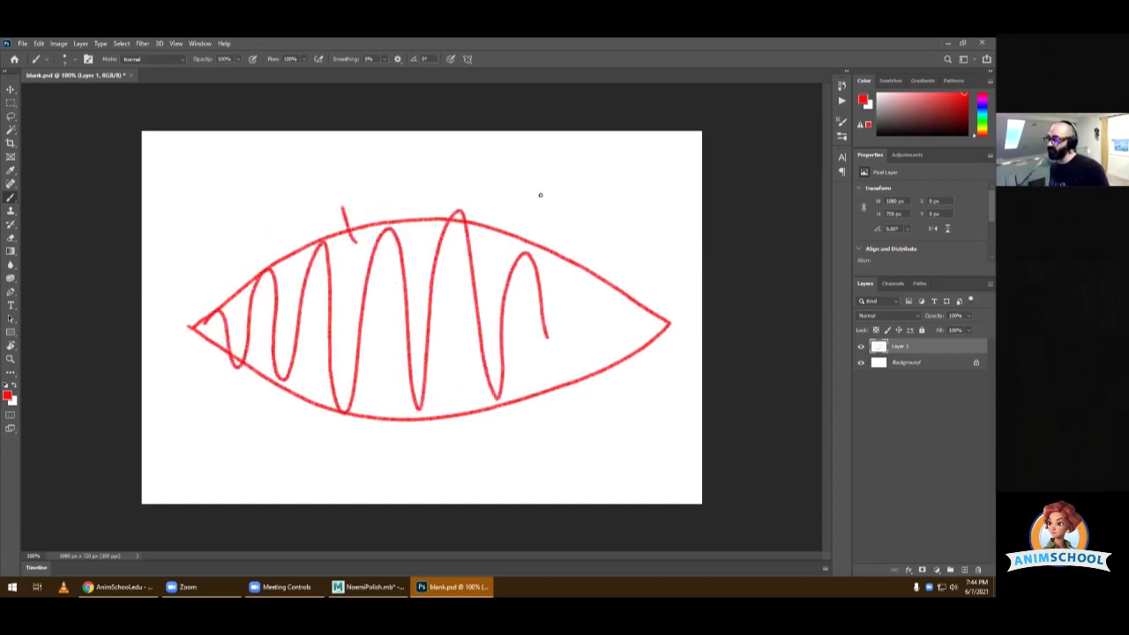
drag(536, 201, 500, 254)
drag(549, 324, 632, 283)
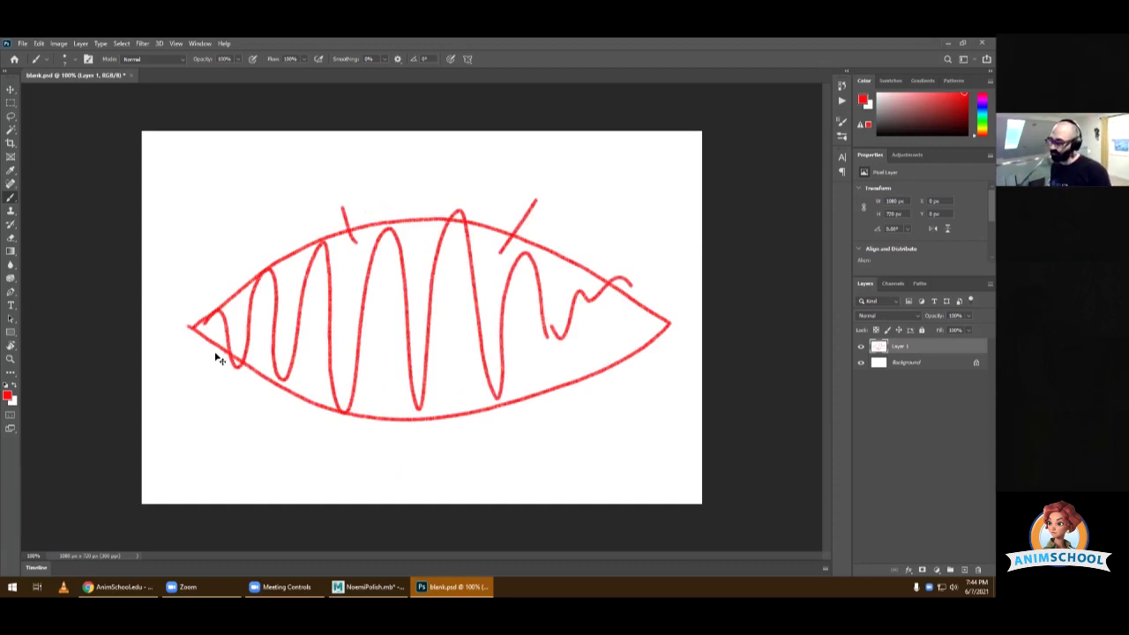
key(ctrl+z)
key(ctrl+z)
key(ctrl+z)
- Circle the starting tip of the leaf-shaped envelope
drag(205, 296, 177, 319)
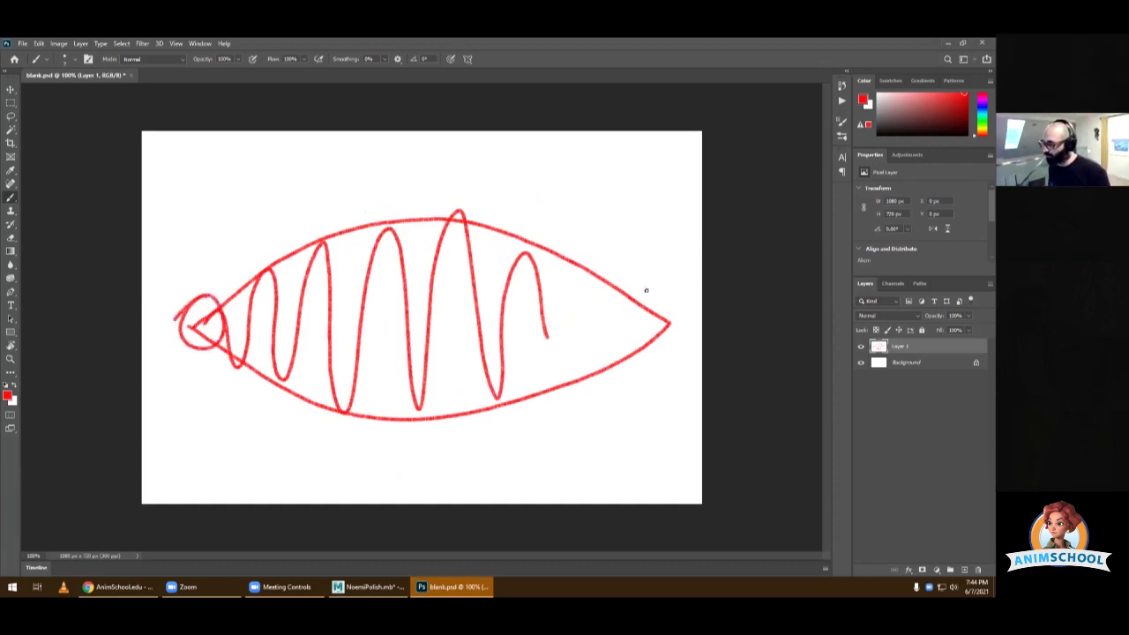
- Undo all strokes of the leaf-shaped envelope, including its inner wave and the circle at the starting tip
drag(646, 290, 649, 302)
key(ctrl+z)
key(ctrl+z)
key(ctrl+z)
key(ctrl+z)
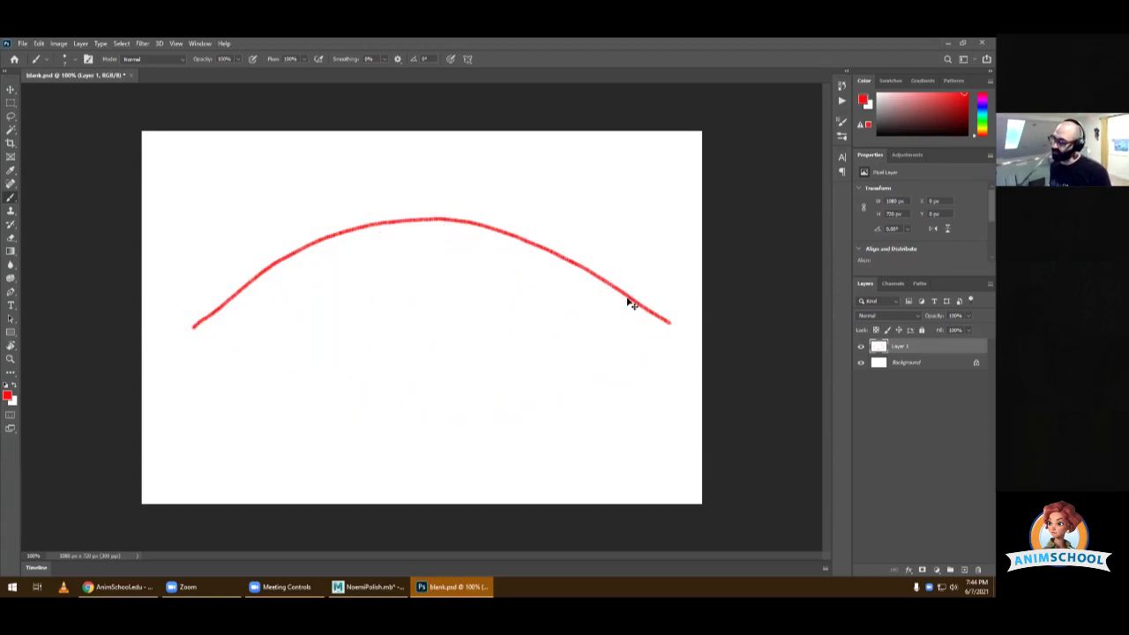
key(ctrl+z)
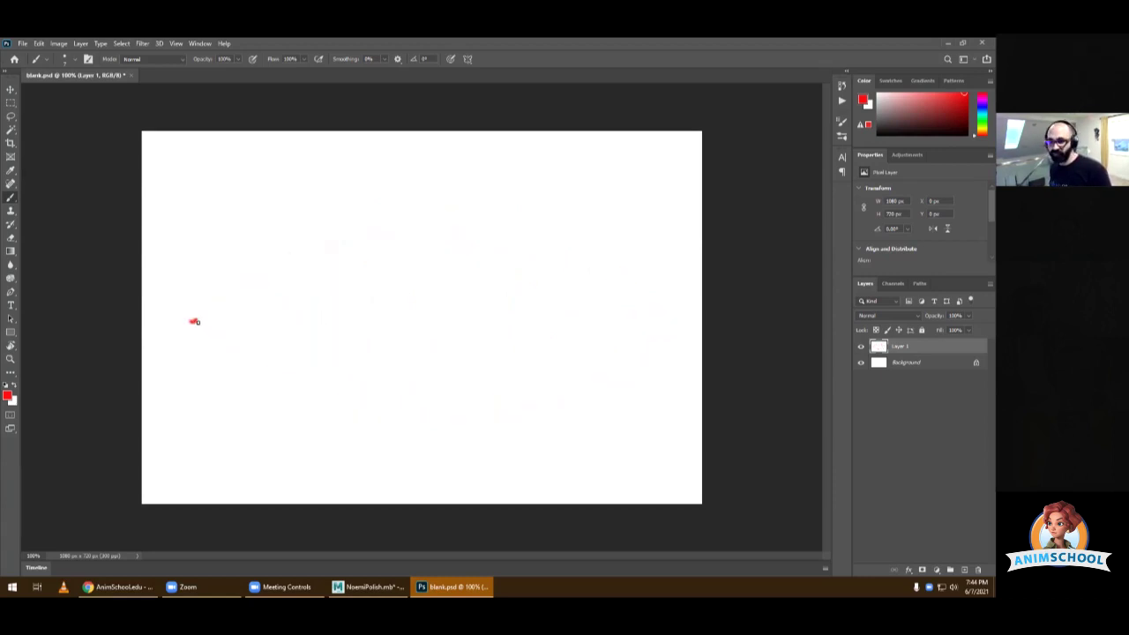
- Try an irregular wave across the blank canvas that grows to a tall peak and drops off sharply
mouse_move(192, 321)
mouse_down()
mouse_move(221, 350)
mouse_move(249, 267)
mouse_move(298, 272)
mouse_move(361, 184)
mouse_move(431, 358)
mouse_move(506, 129)
mouse_move(524, 320)
mouse_move(557, 385)
mouse_move(683, 343)
mouse_move(699, 315)
mouse_up()
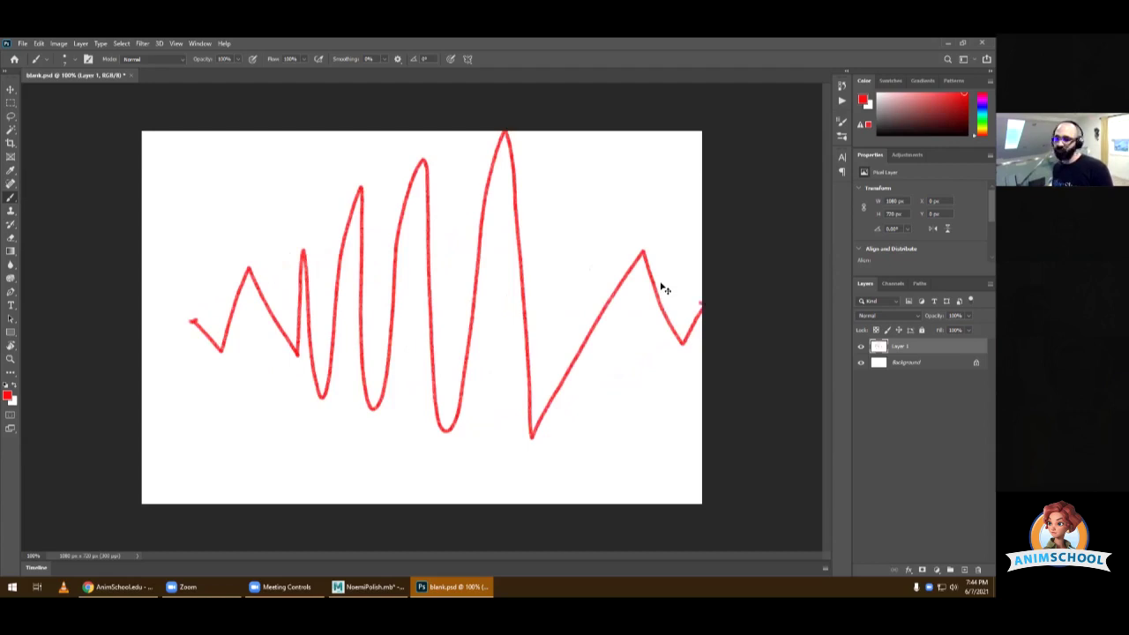
key(ctrl+z)
key(ctrl+z)
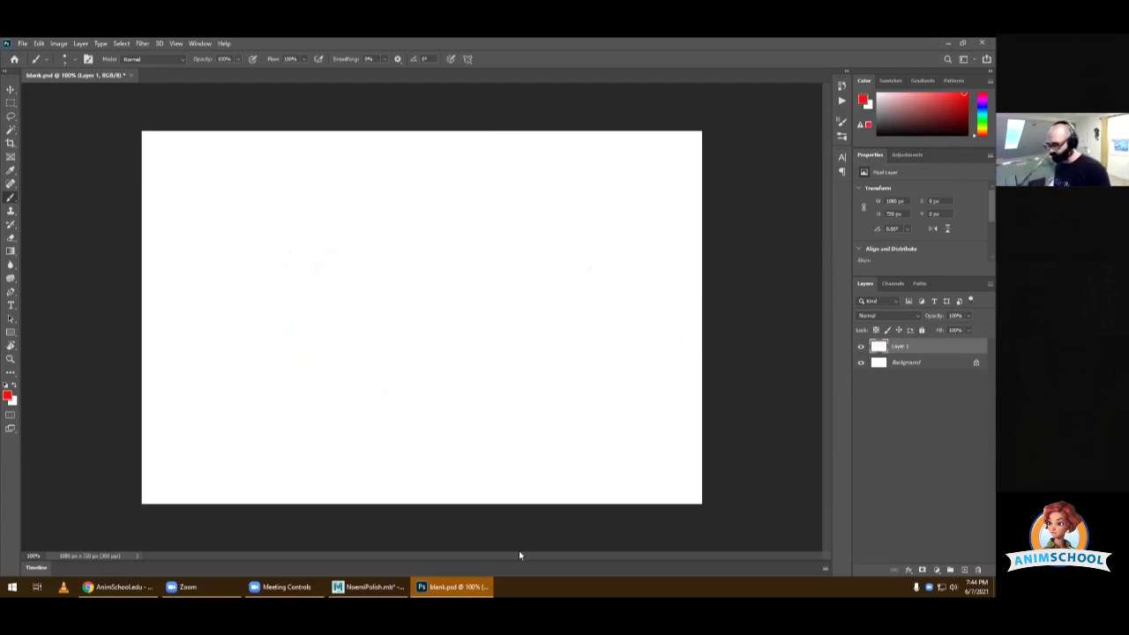
- Switch to Maya, select the character's head gimbal control and highlight its channels from Translate X to Scale Z
click(369, 587)
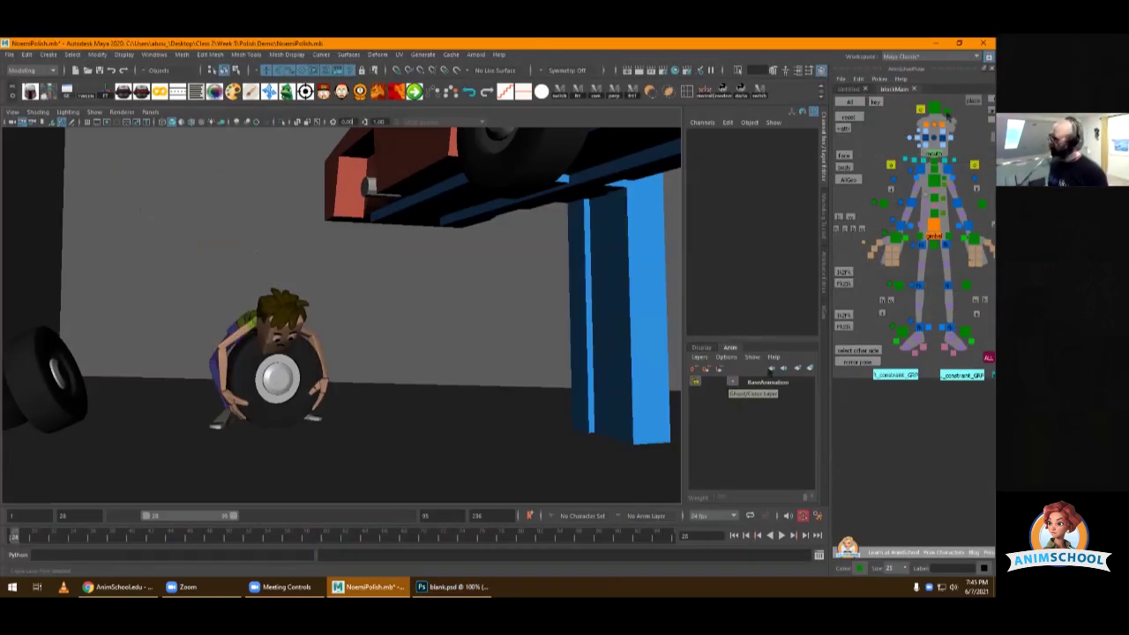
click(935, 109)
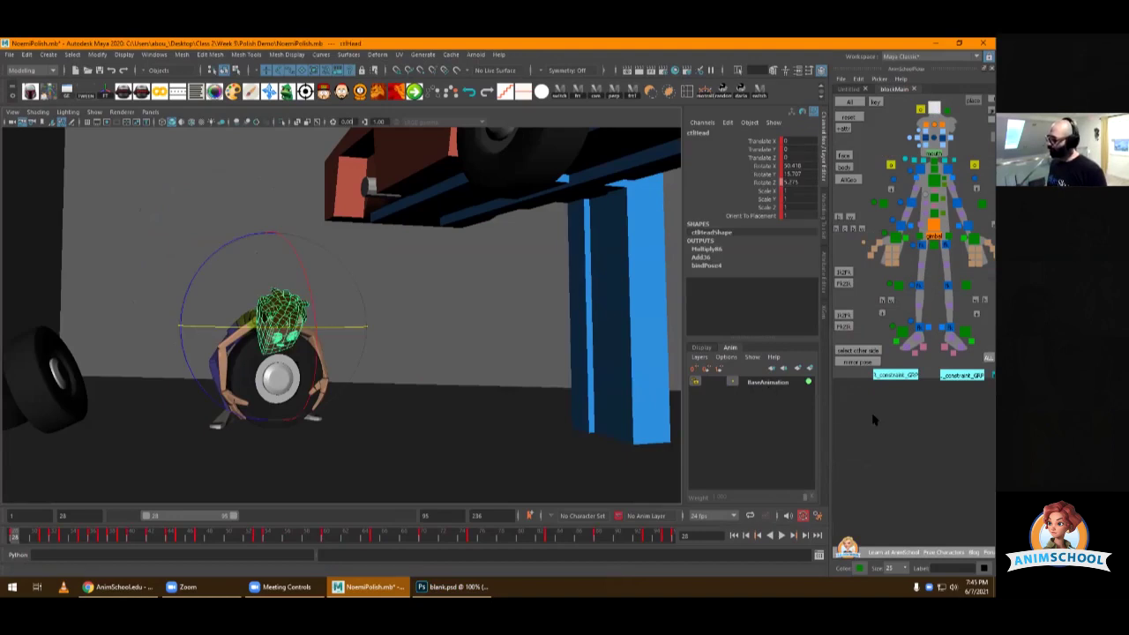
click(951, 115)
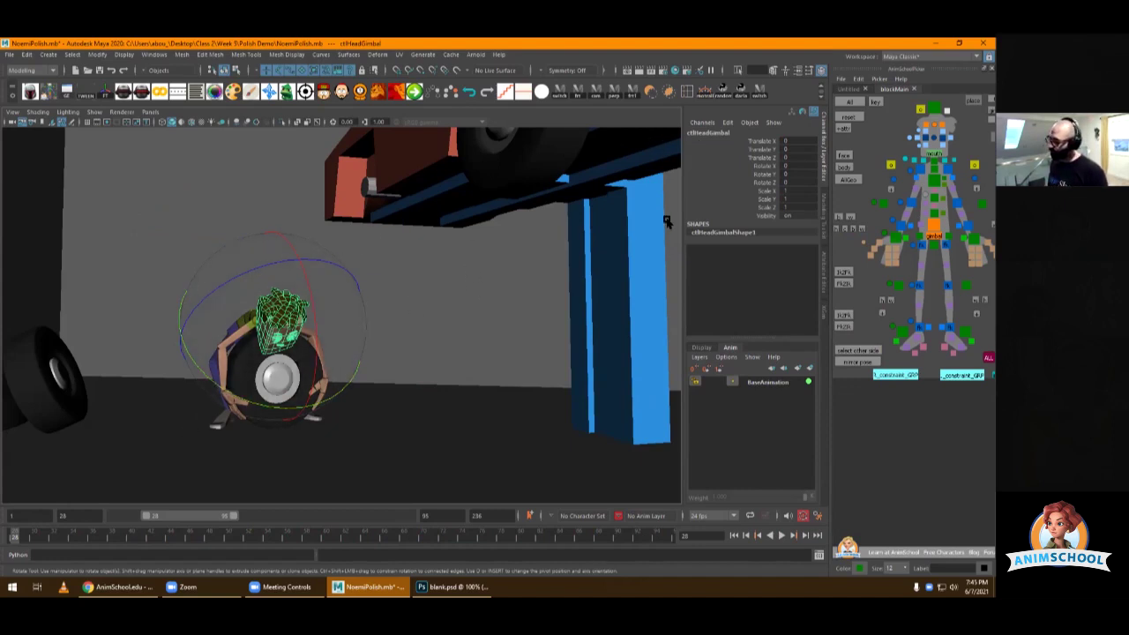
drag(755, 141, 746, 207)
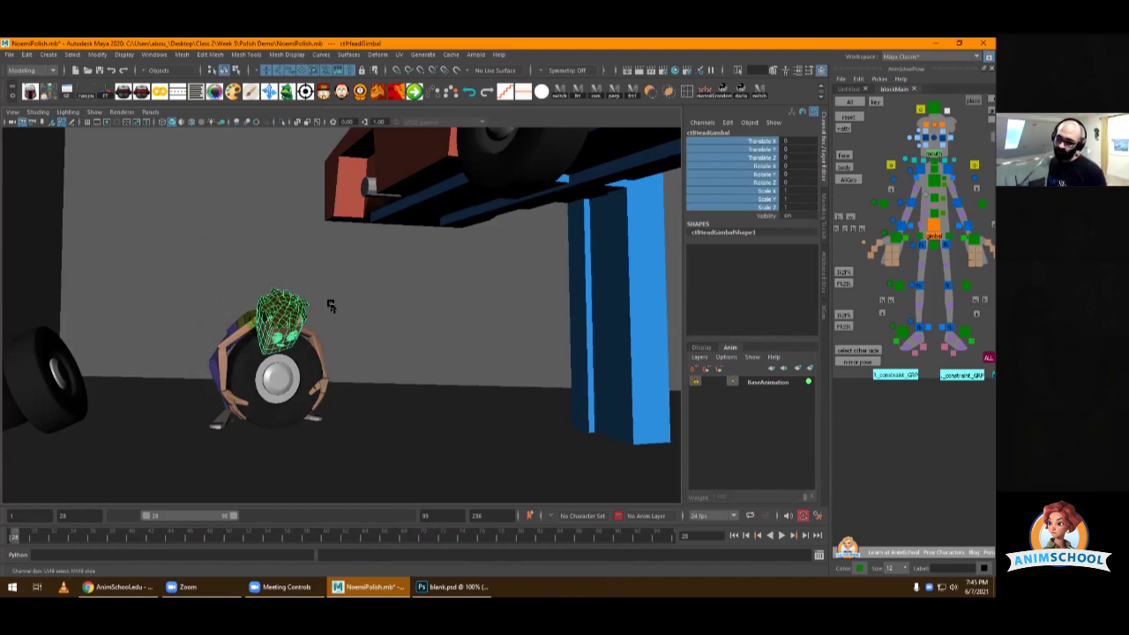
- Play the start of the lift and try a small rotation on the head gimbal control
key(alt+v)
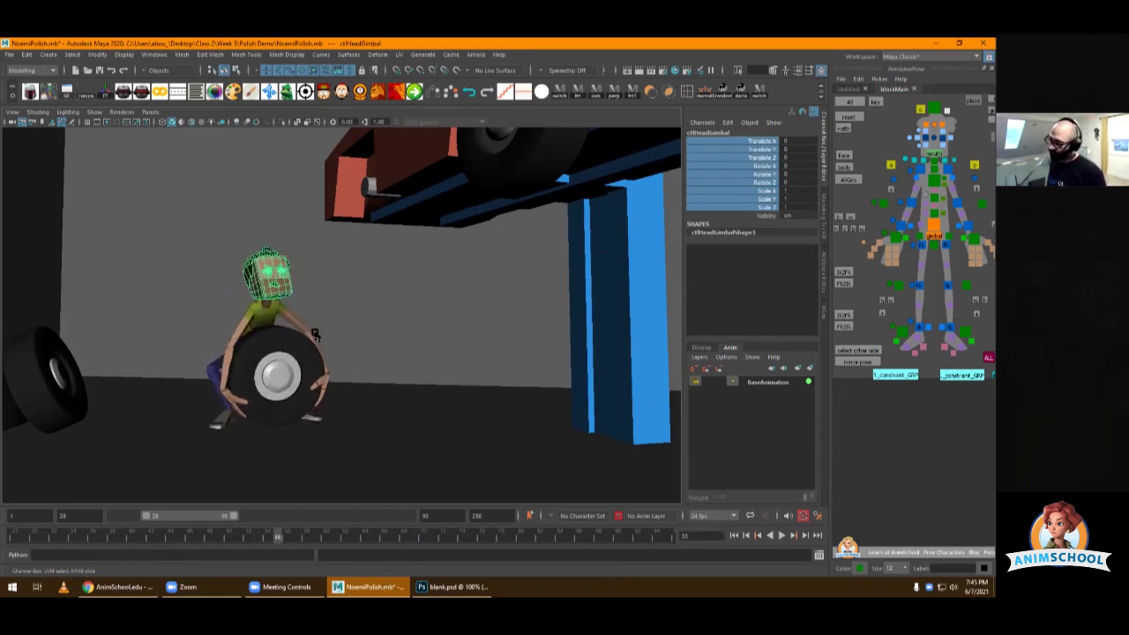
key(alt+v)
drag(292, 258, 286, 259)
key(ctrl+z)
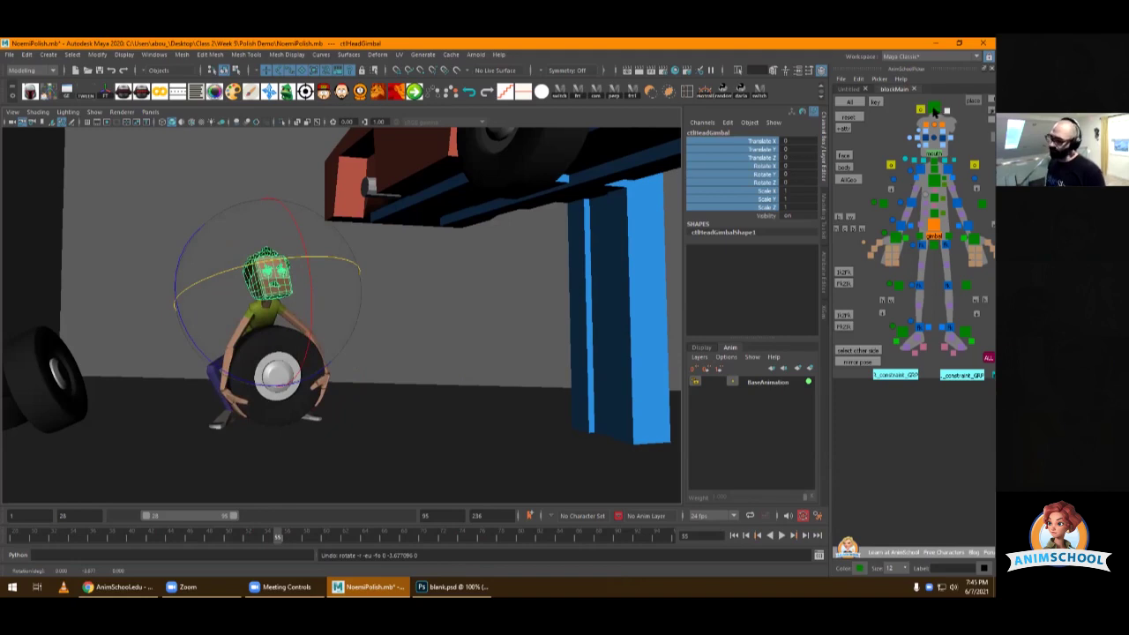
- Compare the main head control's channels and keys with those of the head gimbal control
click(934, 108)
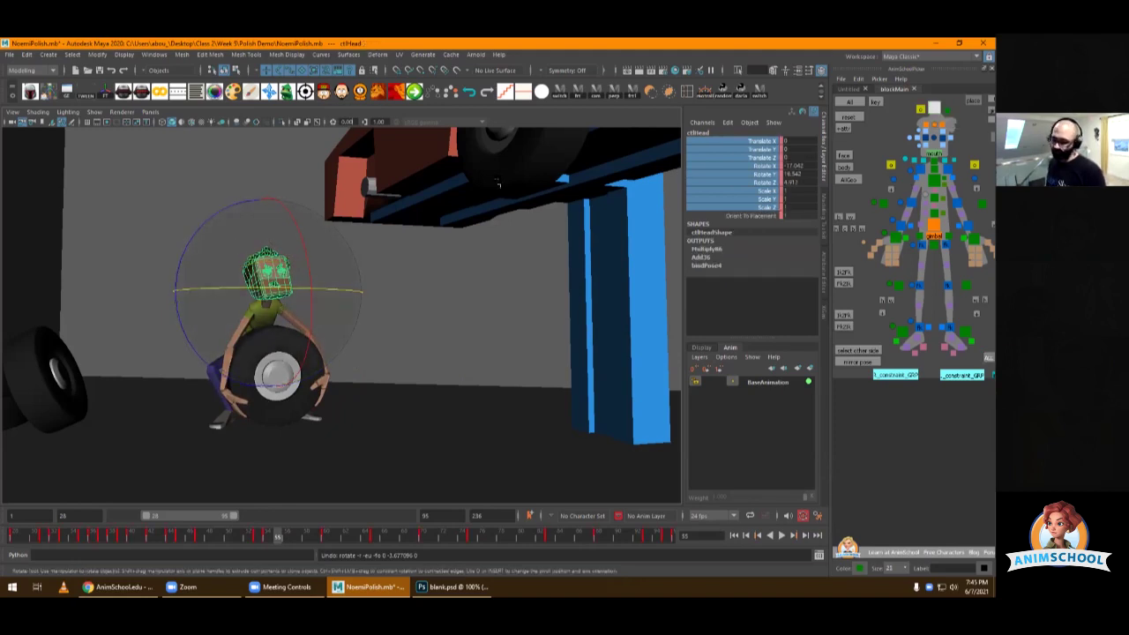
click(951, 115)
click(947, 111)
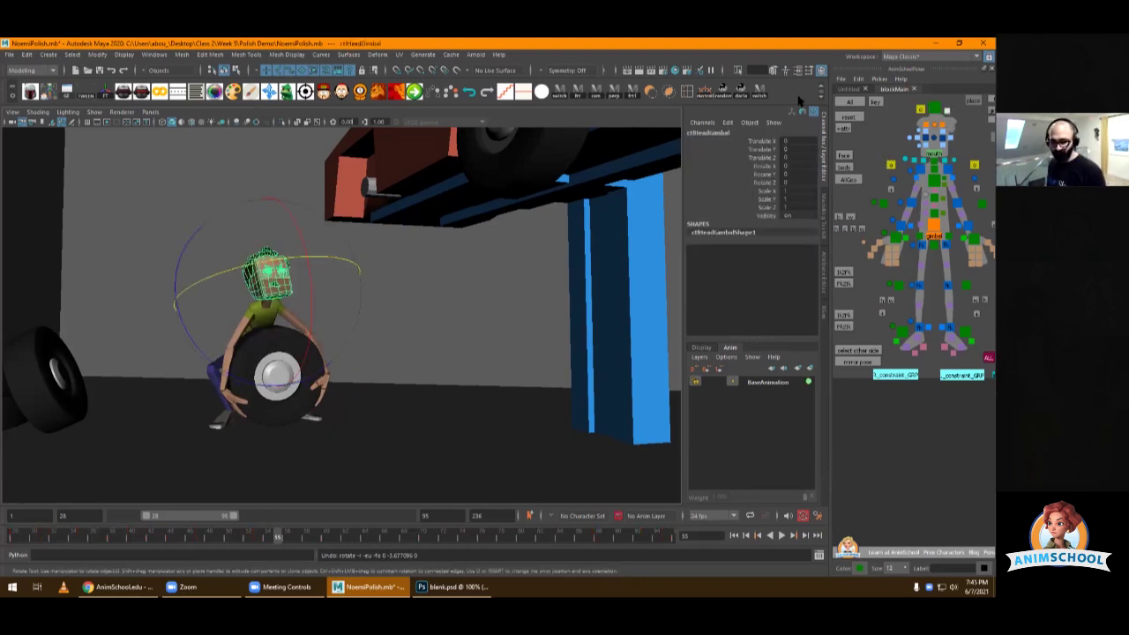
- Set keys on the head gimbal control at frames 35 and 81 to bound the lifting effort
mouse_move(106, 535)
mouse_down()
mouse_move(12, 545)
mouse_move(84, 546)
mouse_move(86, 529)
mouse_up()
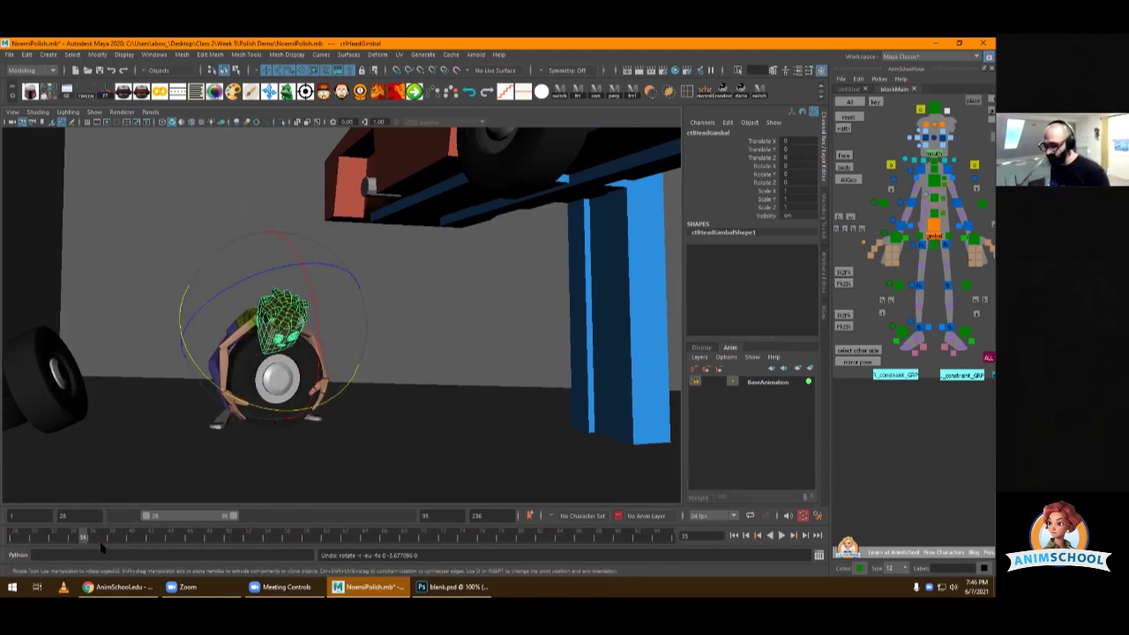
key(s)
key(alt+v)
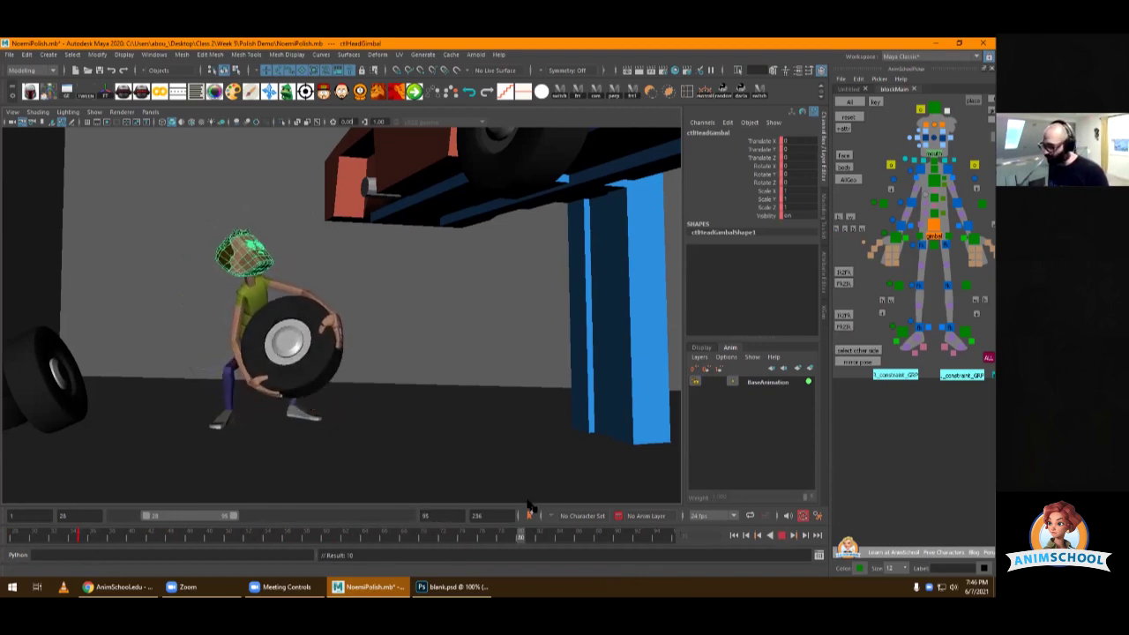
key(alt+v)
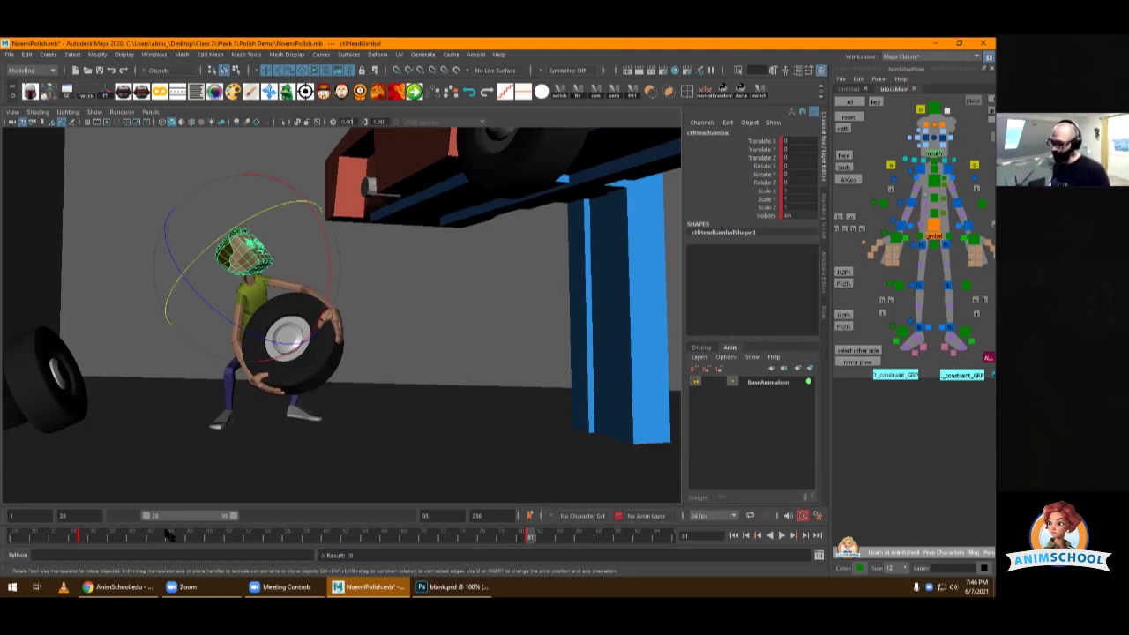
click(76, 536)
- Find the moment of strain at frame 59 and key the head gimbal control there
key(alt+v)
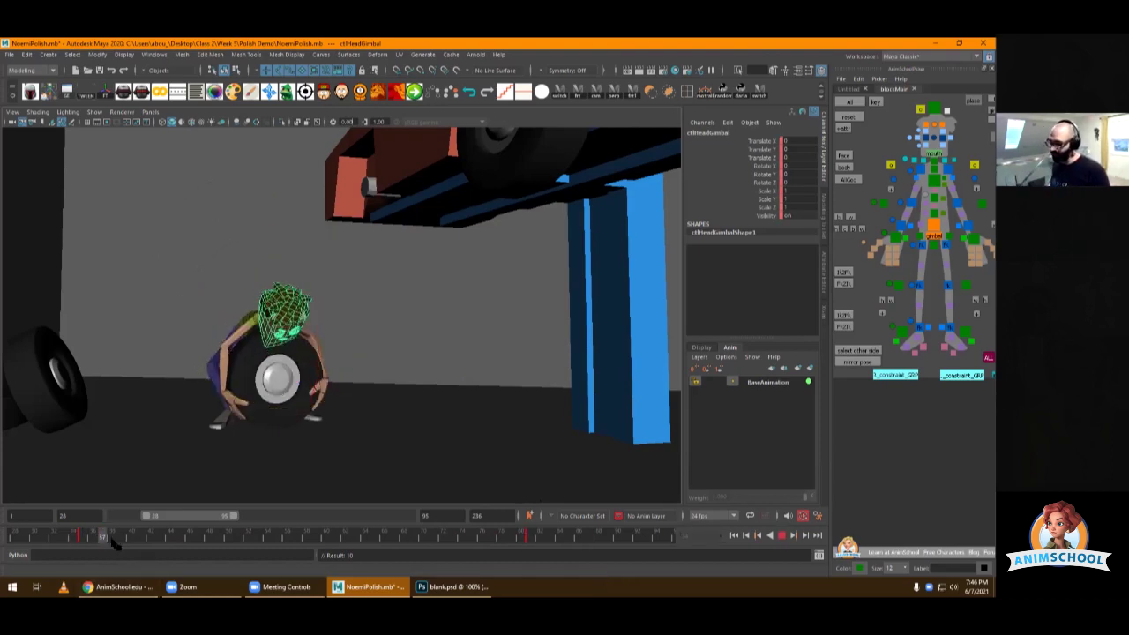
drag(113, 544, 309, 529)
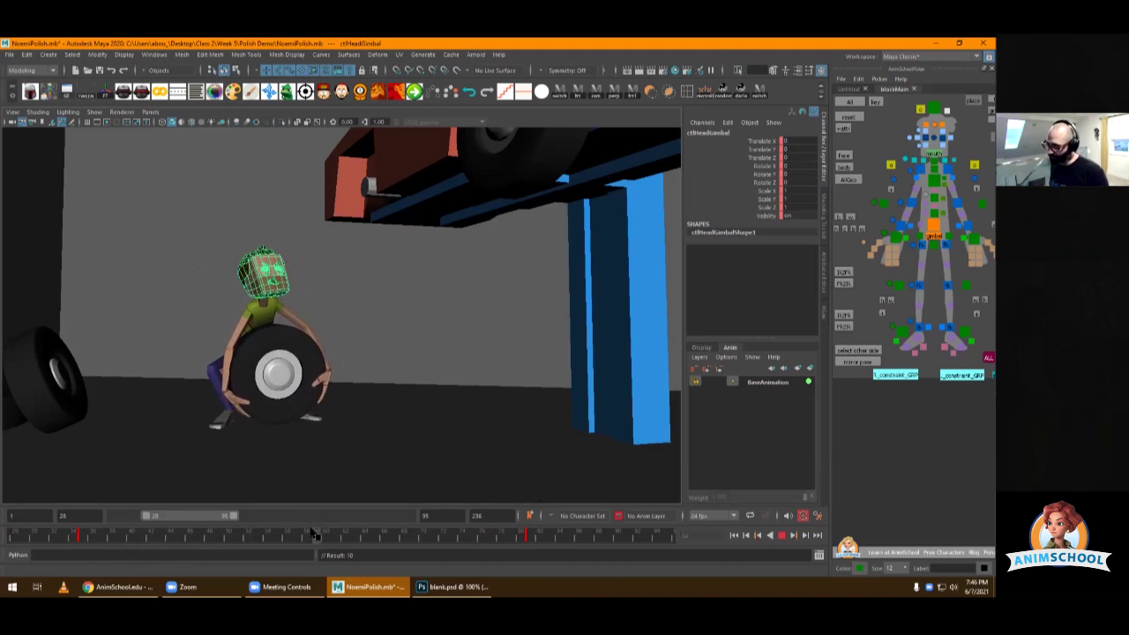
click(315, 534)
key(e)
alt+middle_drag(289, 294, 351, 312)
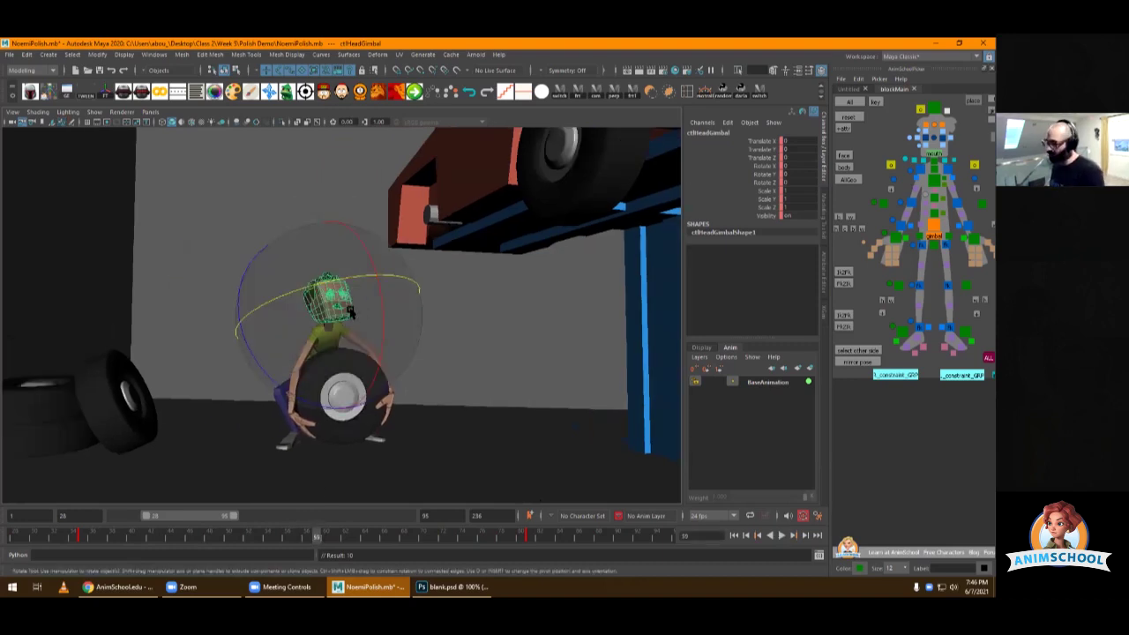
scroll(436, 298, up, 5)
alt+middle_drag(427, 309, 320, 274)
alt+middle_drag(119, 288, 273, 246)
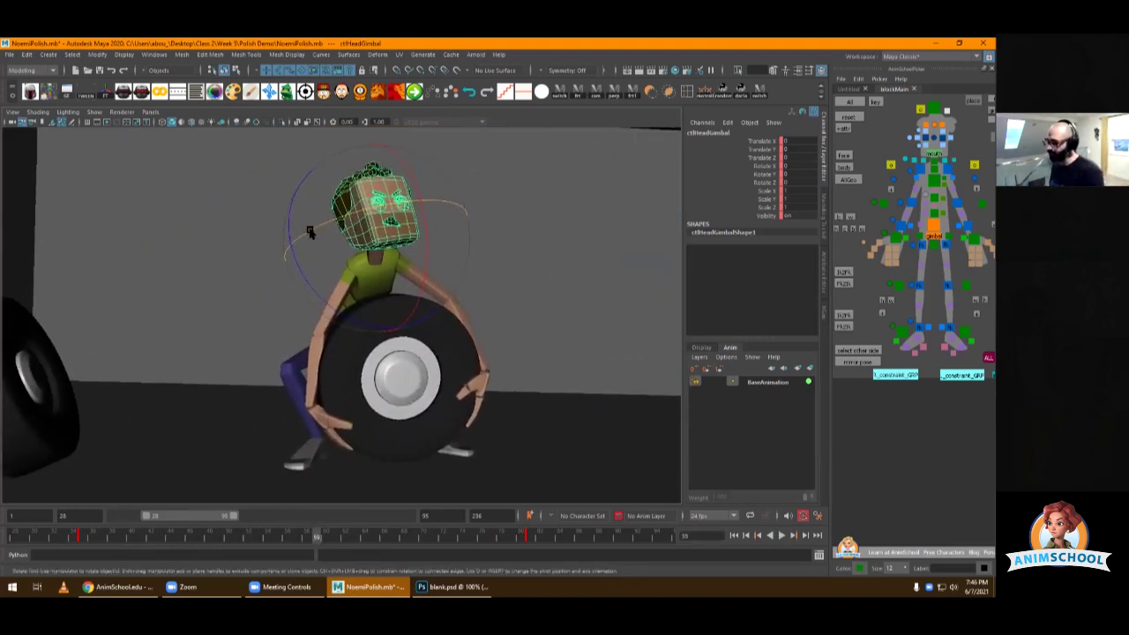
scroll(274, 239, up, 2)
alt+middle_drag(273, 196, 245, 323)
alt+right_drag(245, 323, 602, 294)
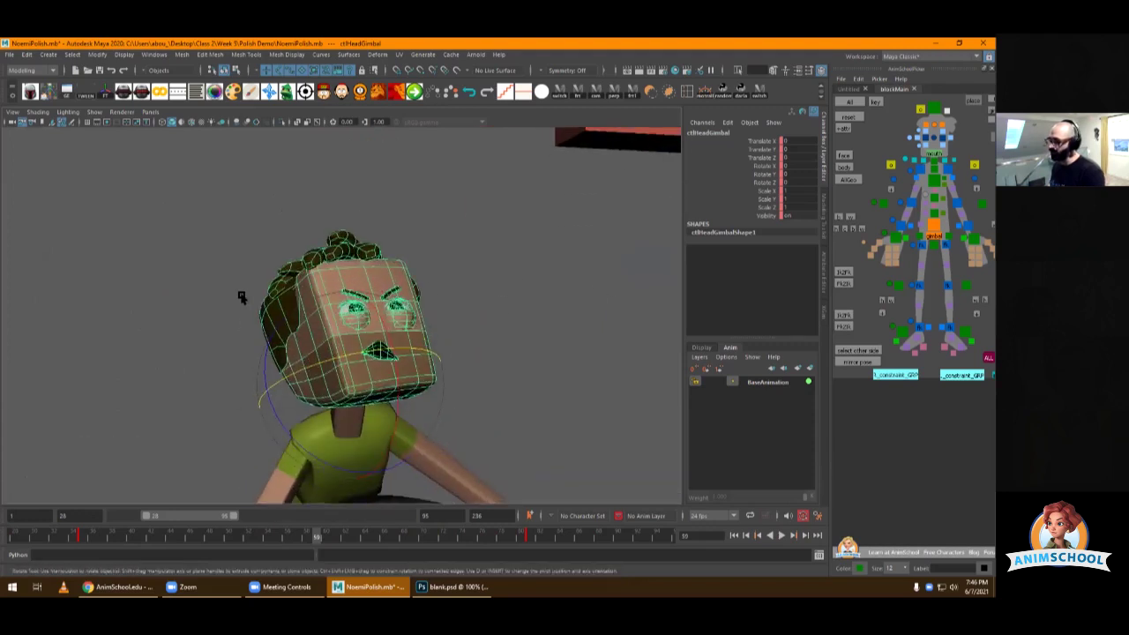
alt+middle_drag(243, 298, 248, 250)
alt+right_drag(248, 256, 159, 274)
alt+middle_drag(238, 297, 241, 276)
mouse_move(327, 540)
mouse_down()
mouse_move(309, 537)
mouse_move(332, 549)
mouse_up()
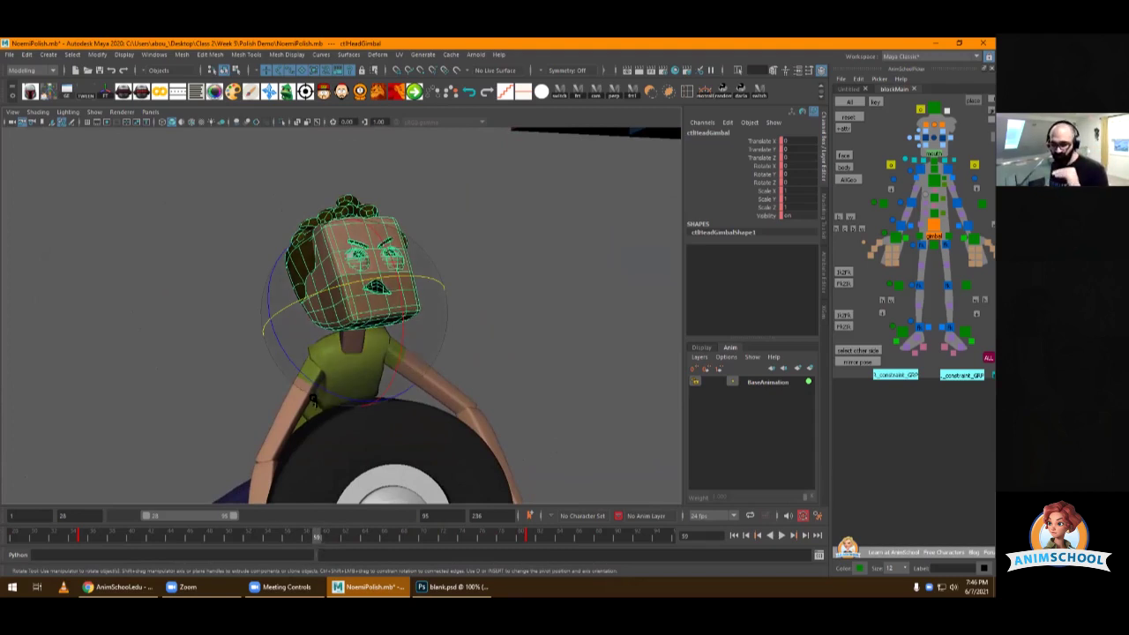
- Return to frame 35 and delete the head gimbal's Rotate Z and Scale curves in the Graph Editor
drag(318, 536, 82, 536)
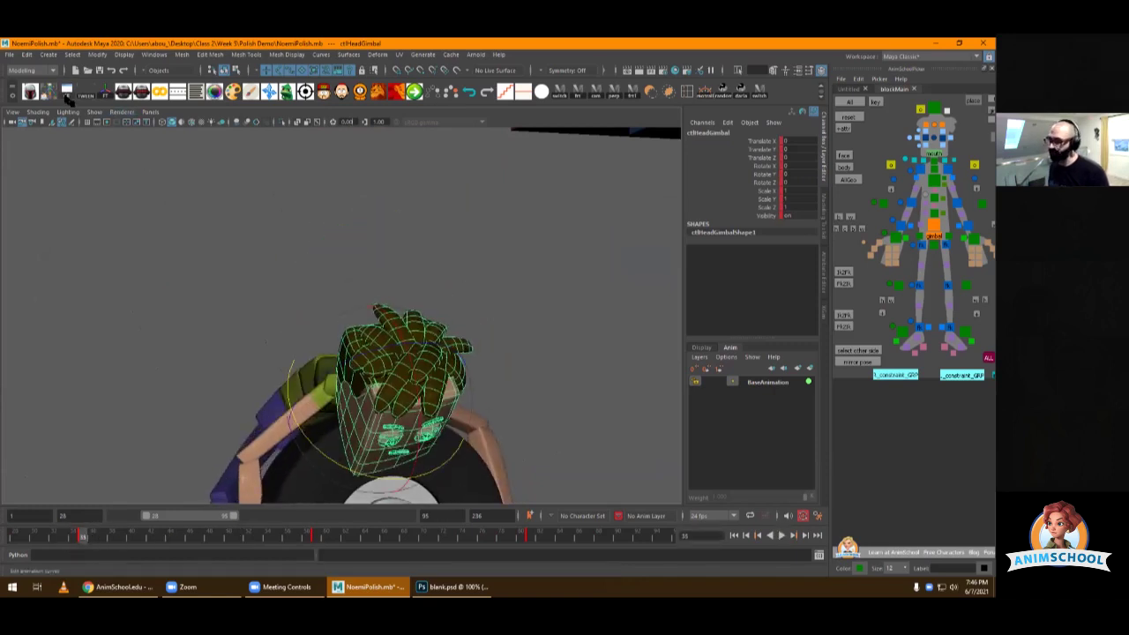
click(66, 91)
click(448, 269)
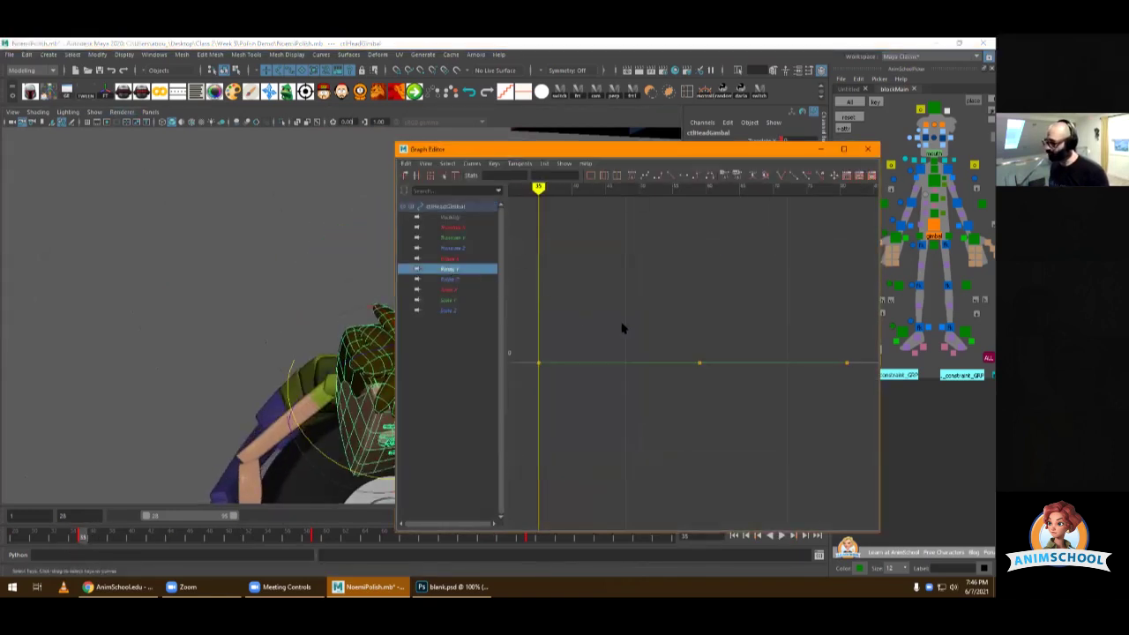
alt+right_drag(781, 337, 725, 338)
drag(439, 282, 448, 310)
alt+right_drag(797, 265, 778, 252)
drag(787, 243, 561, 437)
key(Delete)
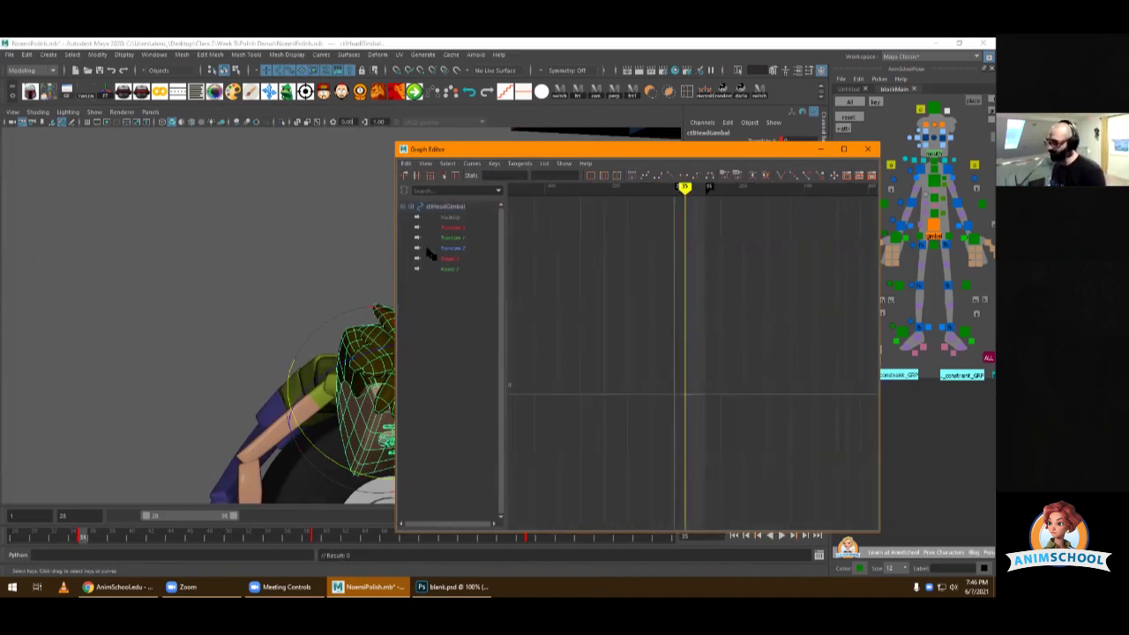
- Delete the head gimbal's Visibility, Translate X, Y, Z and Rotate X curves, leaving only Rotate Y
drag(457, 217, 463, 258)
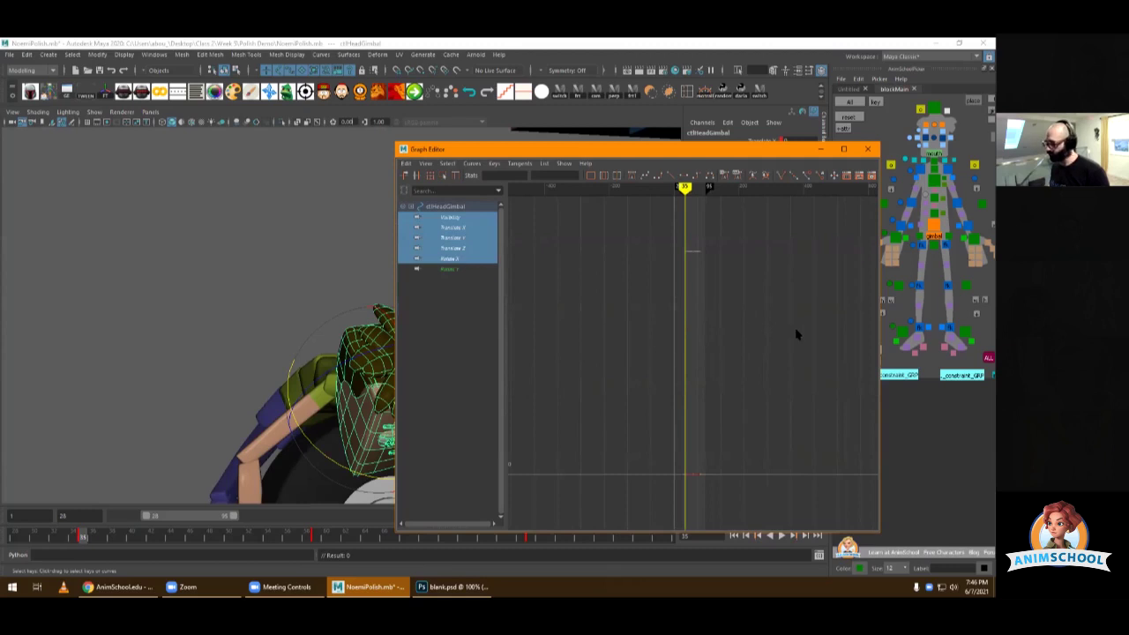
alt+right_drag(796, 334, 704, 318)
drag(757, 254, 581, 406)
key(Delete)
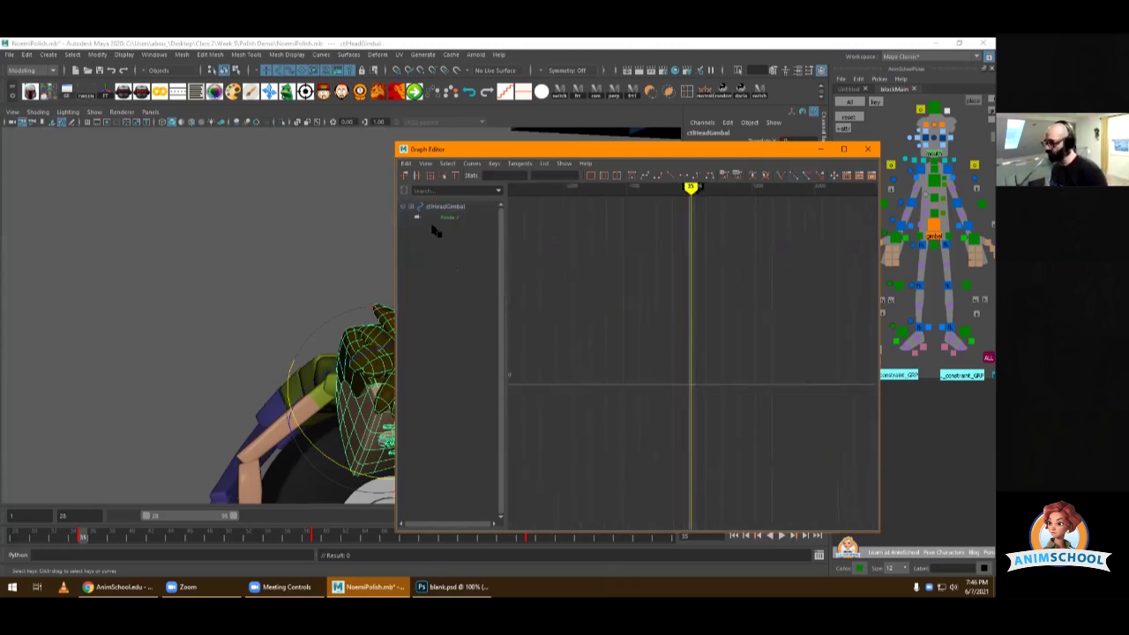
- Frame the head gimbal's Rotate Y curve and scrub through its keys from frame 35 to frame 81
click(451, 219)
key(f)
alt+right_drag(773, 323, 737, 306)
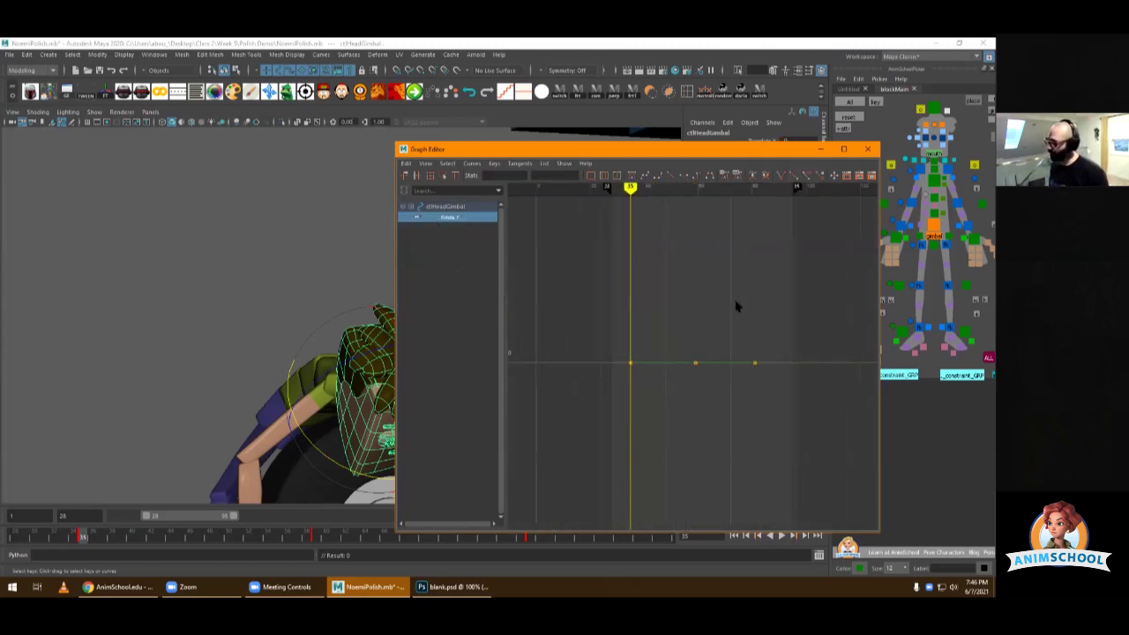
drag(627, 378, 754, 369)
key(e)
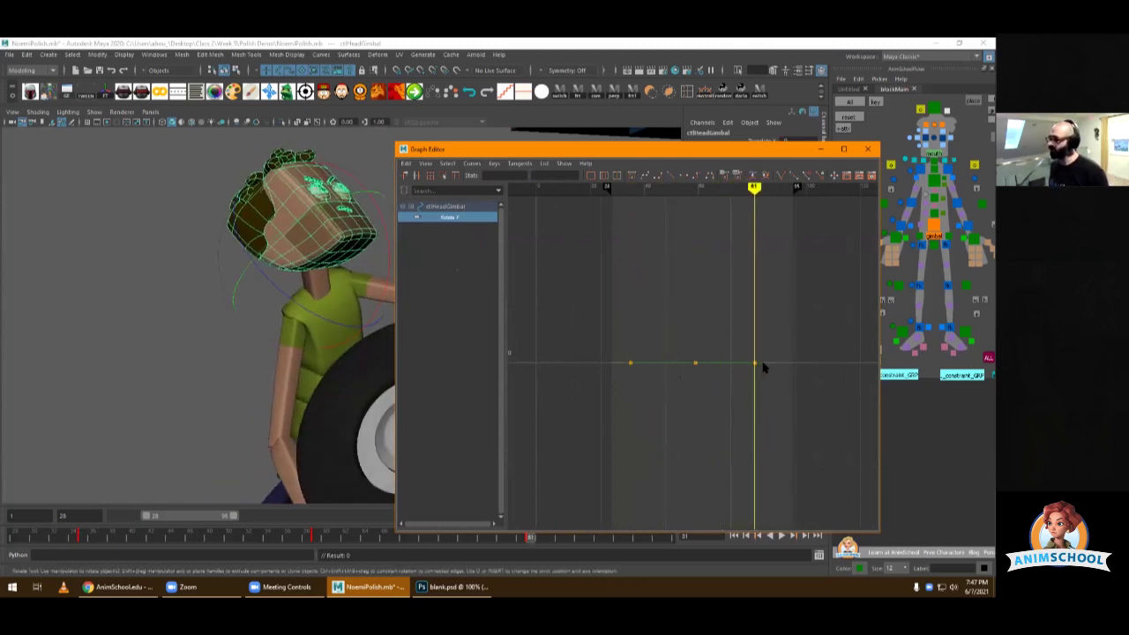
- Try raising the Rotate Y key at frame 81 to about 8.05 on the head gimbal's curve
drag(668, 303, 597, 383)
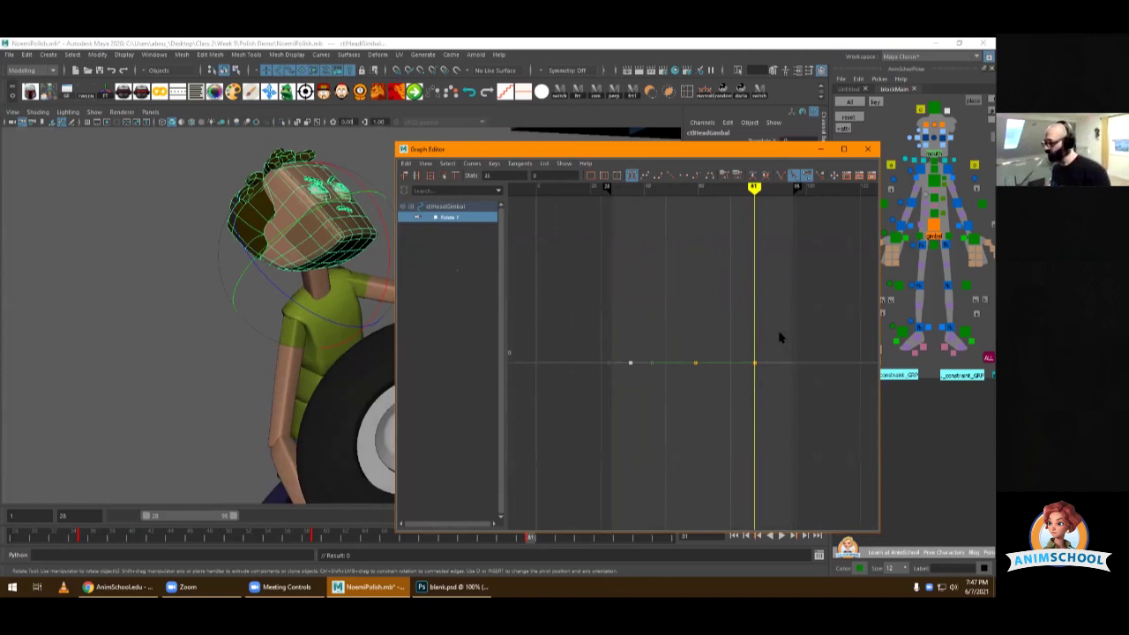
drag(779, 334, 736, 392)
key(w)
middle_drag(749, 381, 726, 308)
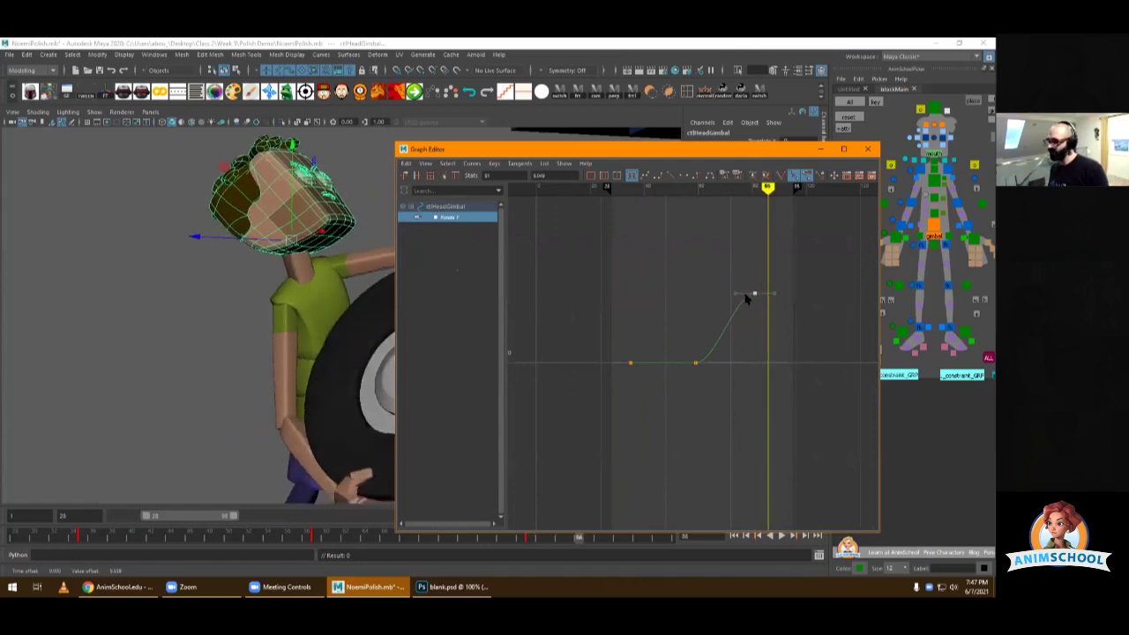
key(comma)
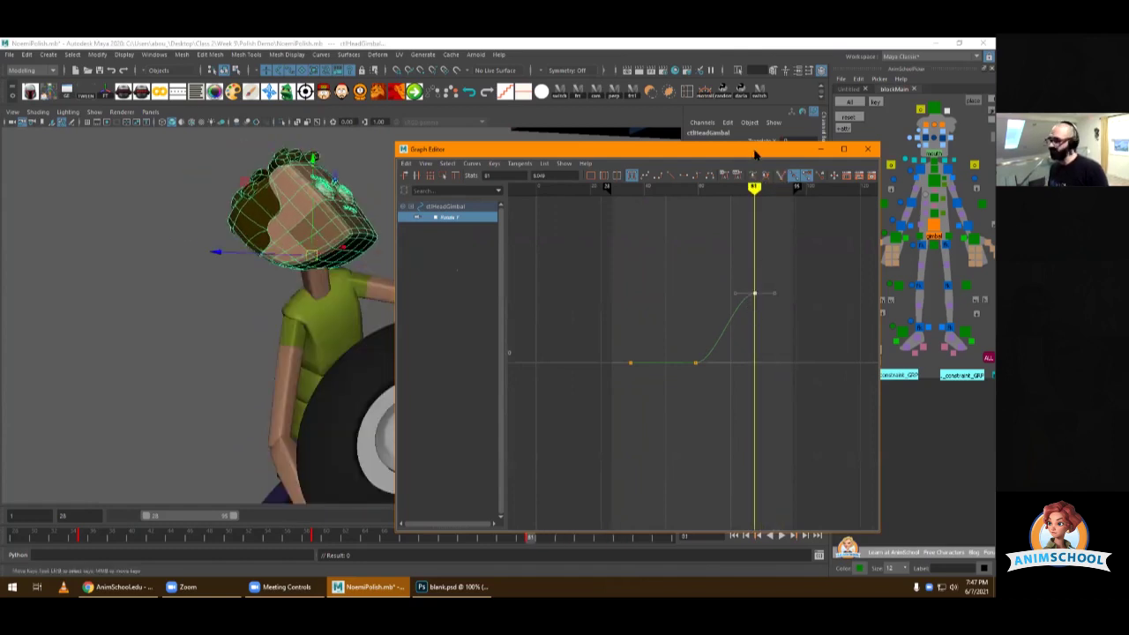
drag(752, 152, 699, 231)
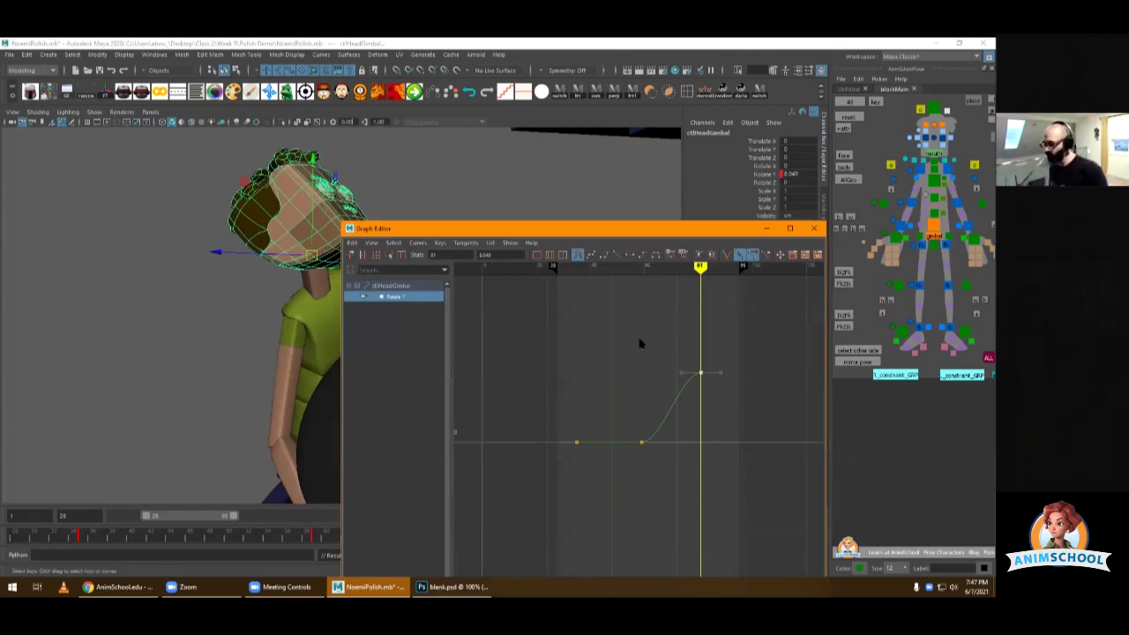
key(ctrl+z)
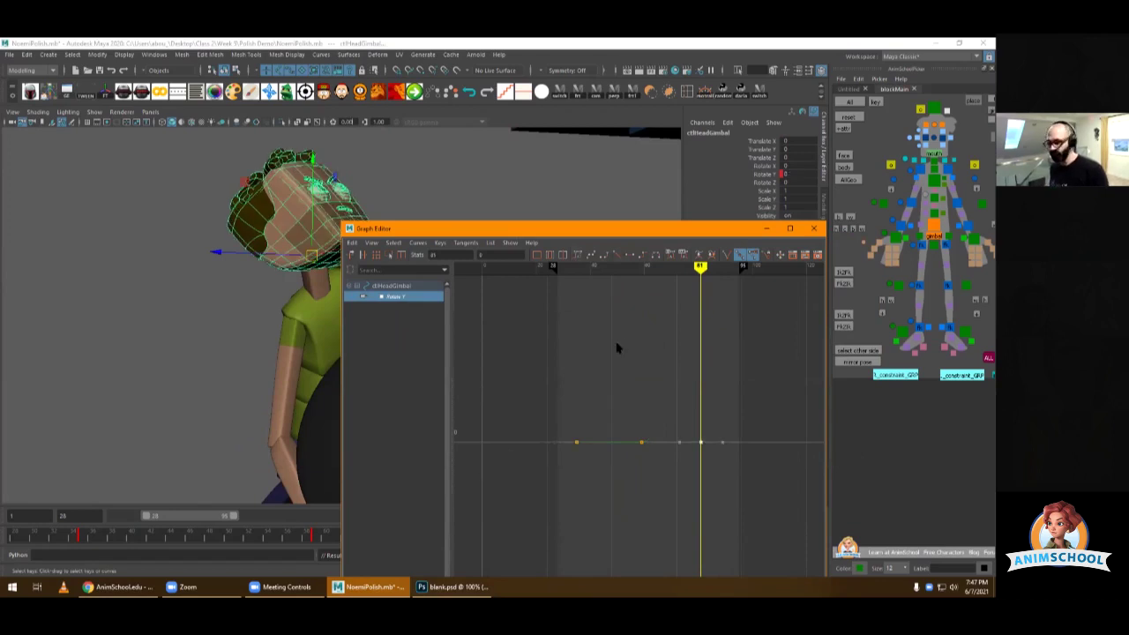
- Scrub the head gimbal's Rotate Y keys back to frame 34 and move the Graph Editor away from the character
click(617, 348)
key(k)
click(637, 450)
alt+middle_drag(639, 379, 637, 312)
key(period)
key(k)
click(575, 378)
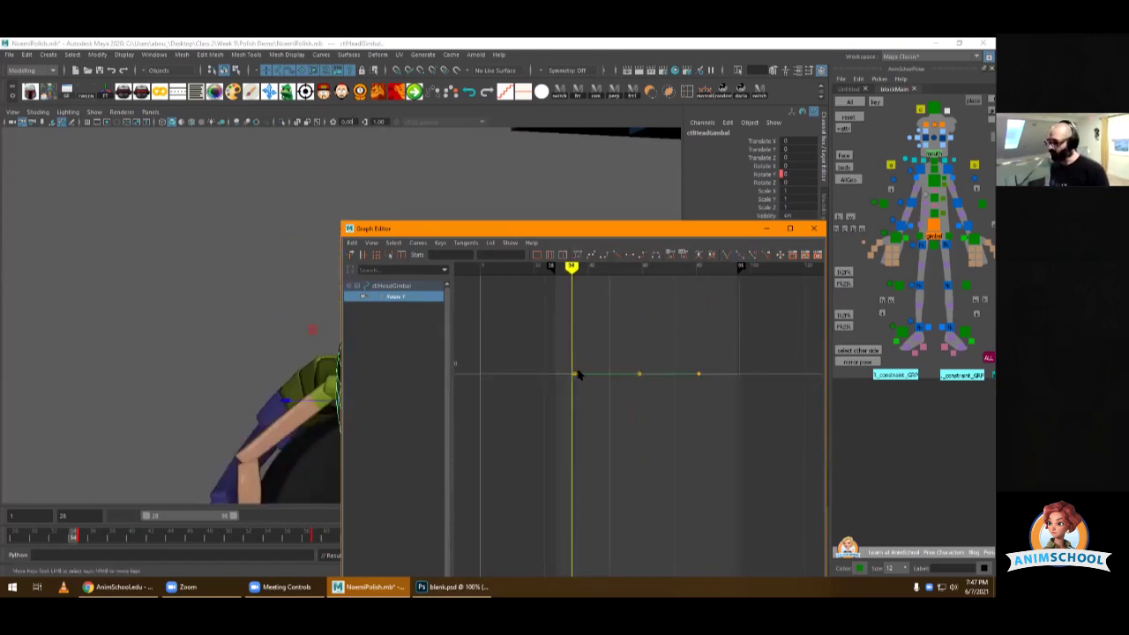
drag(631, 229, 685, 197)
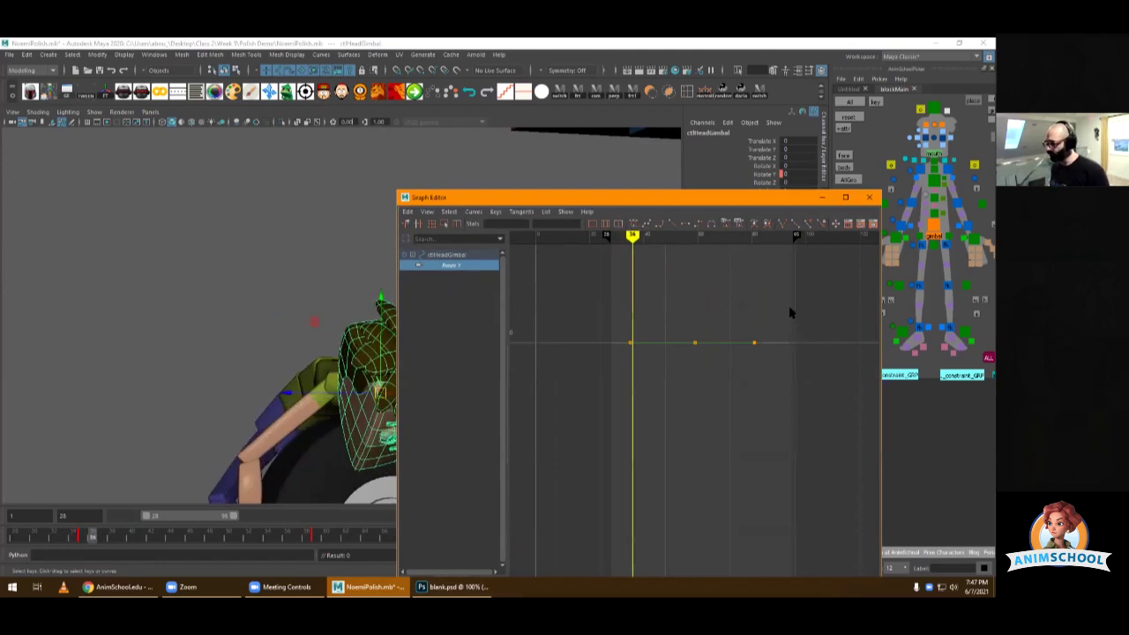
- Key the head gimbal's Rotate Y on every frame from 35 to 59
drag(791, 313, 734, 365)
key(s)
key(alt+period)
key(s)
key(alt+period)
key(s)
key(alt+period)
key(s)
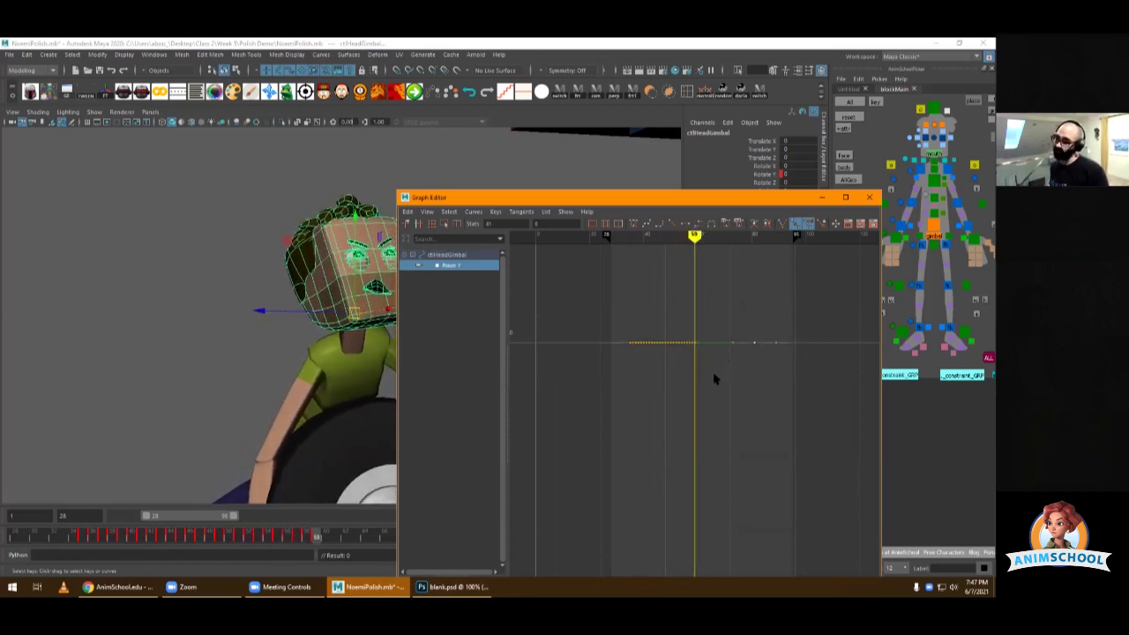
- Continue keying the head gimbal on every frame from 60 to 80
drag(680, 354, 689, 351)
alt+right_drag(689, 351, 726, 335)
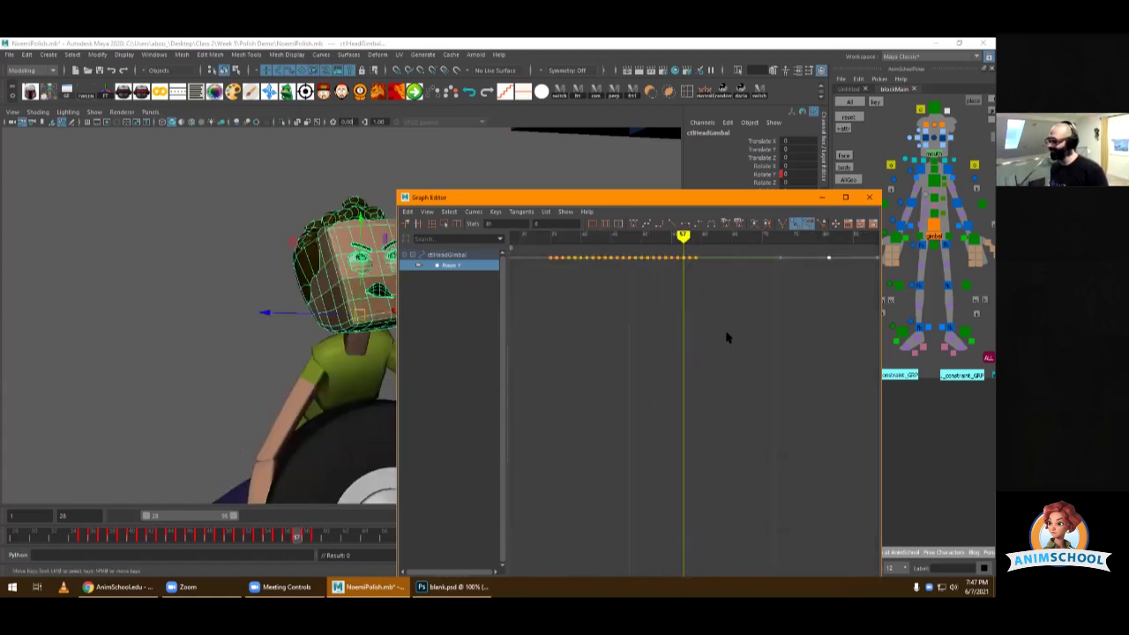
alt+middle_drag(726, 335, 685, 401)
drag(645, 361, 658, 368)
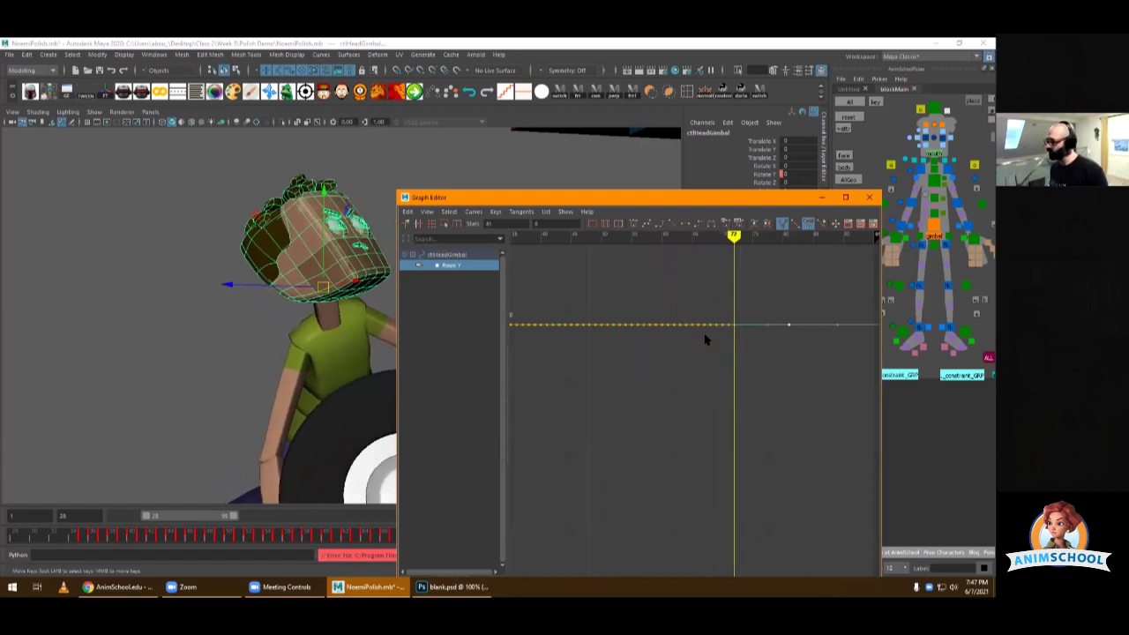
key(s)
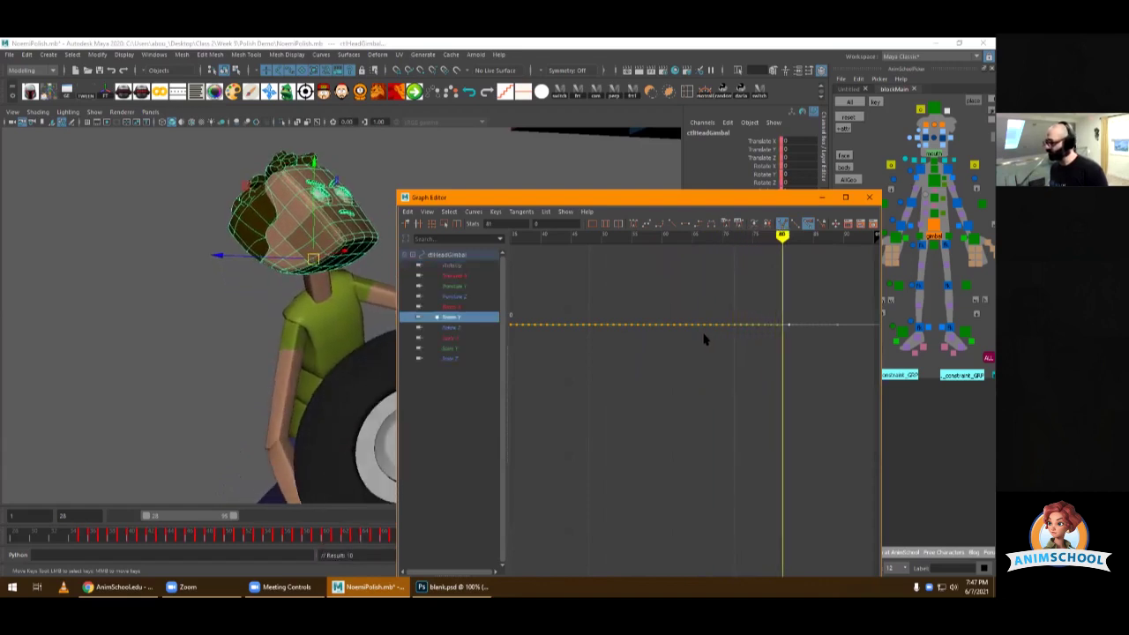
- Delete the head gimbal's extra Rotate Z and Scale X, Y, Z curves
click(465, 327)
shift+click(458, 357)
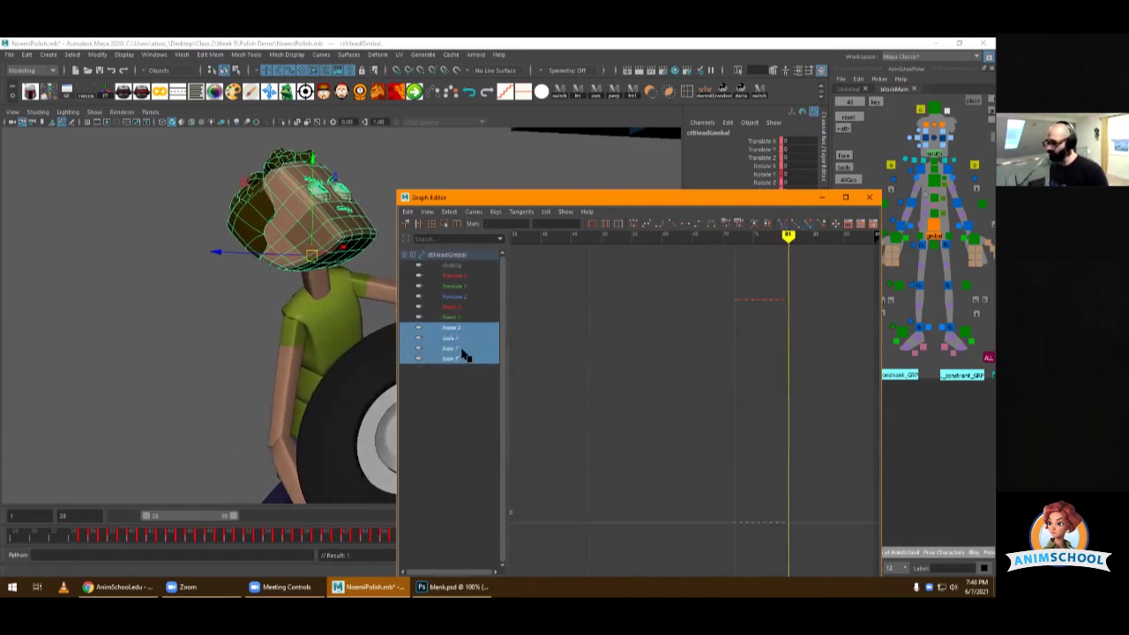
scroll(693, 321, down, 6)
drag(794, 315, 635, 464)
key(Delete)
- Delete the head gimbal's Visibility, Translate X, Y, Z and Rotate X curves
click(462, 306)
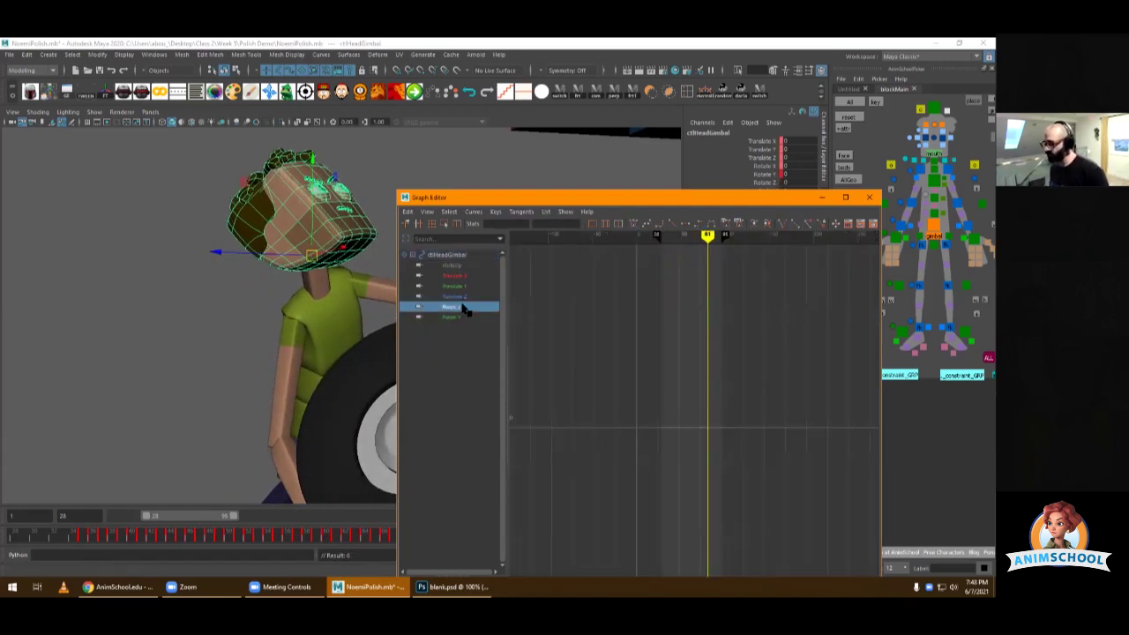
shift+click(459, 277)
shift+click(449, 266)
key(f)
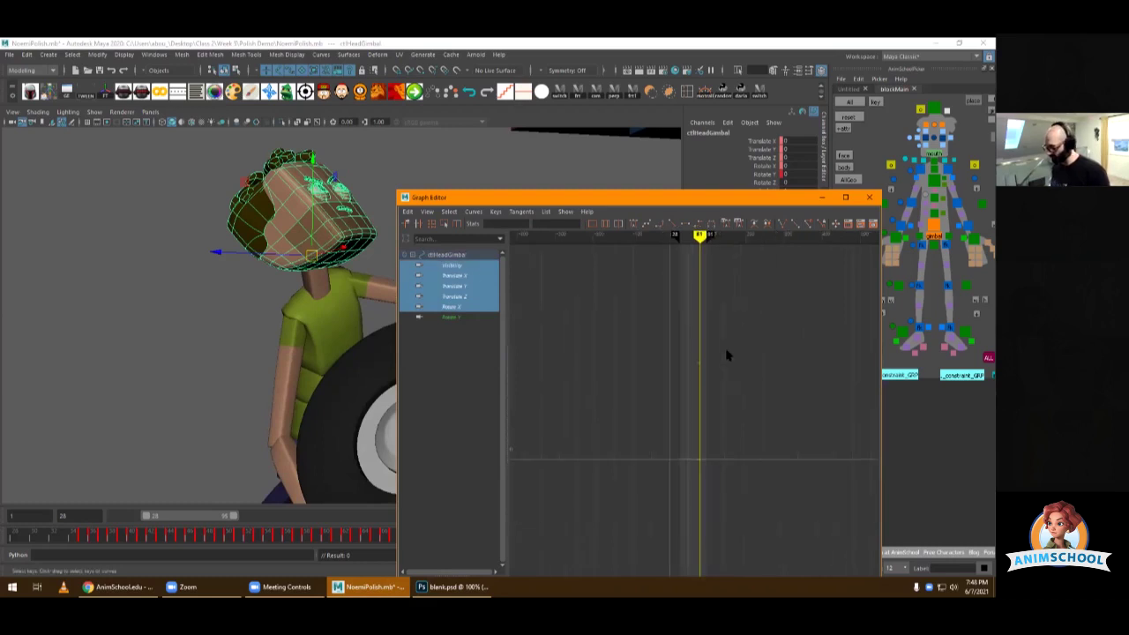
key(Delete)
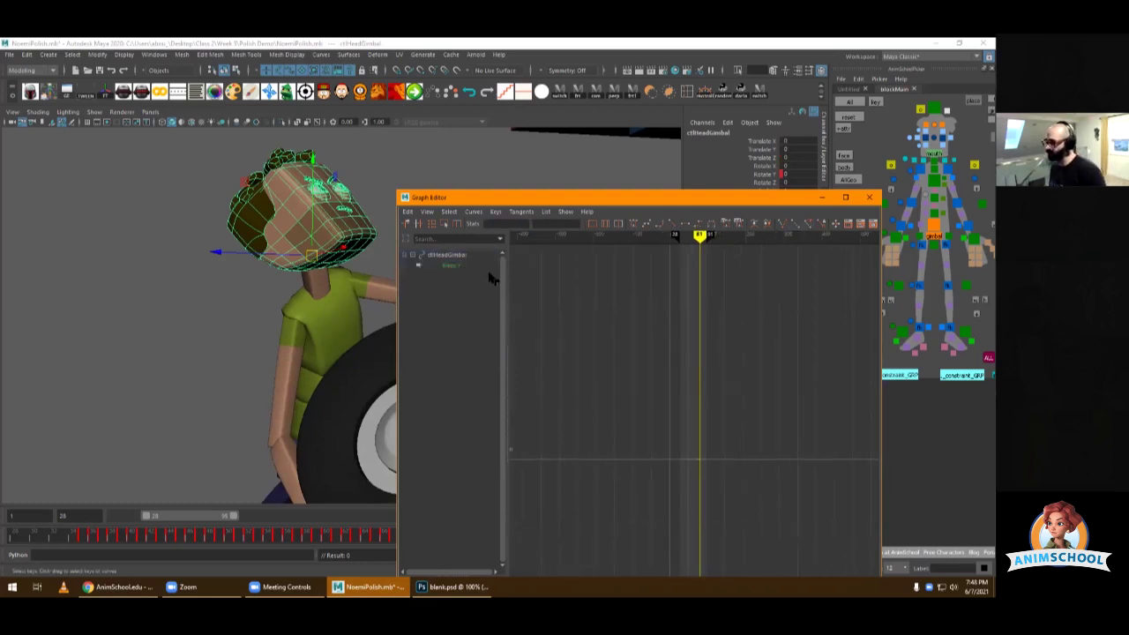
- Isolate the remaining Rotate Y curve around frame 61 and place the Graph Editor clear of the character
click(474, 267)
scroll(759, 372, down, 2)
drag(621, 398, 709, 383)
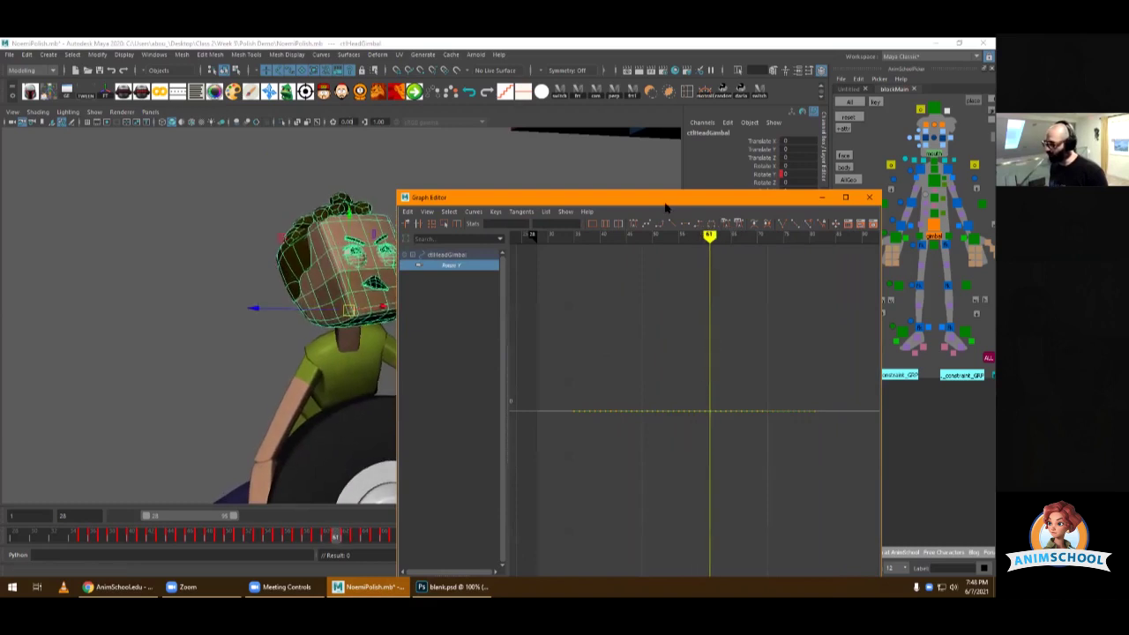
drag(649, 203, 731, 177)
alt+drag(352, 300, 212, 274)
- Raise the head gimbal's Rotate Y key at frame 59 into a positive peak
drag(749, 409, 743, 406)
scroll(782, 360, up, 5)
alt+middle_drag(785, 362, 813, 318)
alt+right_drag(813, 317, 766, 343)
mouse_move(766, 342)
alt+middle_down()
mouse_move(755, 344)
mouse_move(784, 361)
mouse_move(779, 386)
mouse_move(776, 323)
alt+middle_up()
click(781, 368)
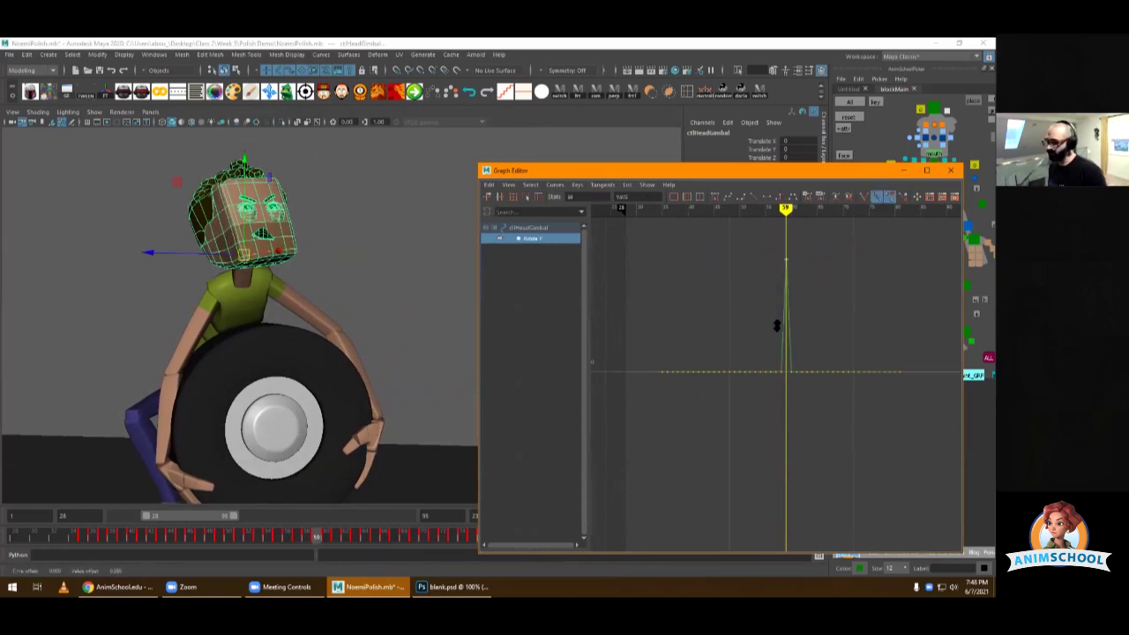
alt+right_drag(765, 354, 773, 350)
drag(786, 353, 781, 380)
alt+shift+right_drag(783, 362, 784, 381)
- Alternate the Rotate Y keys before that peak: frames 58 and 56 negative, frames 57 and 55 positive
key(comma)
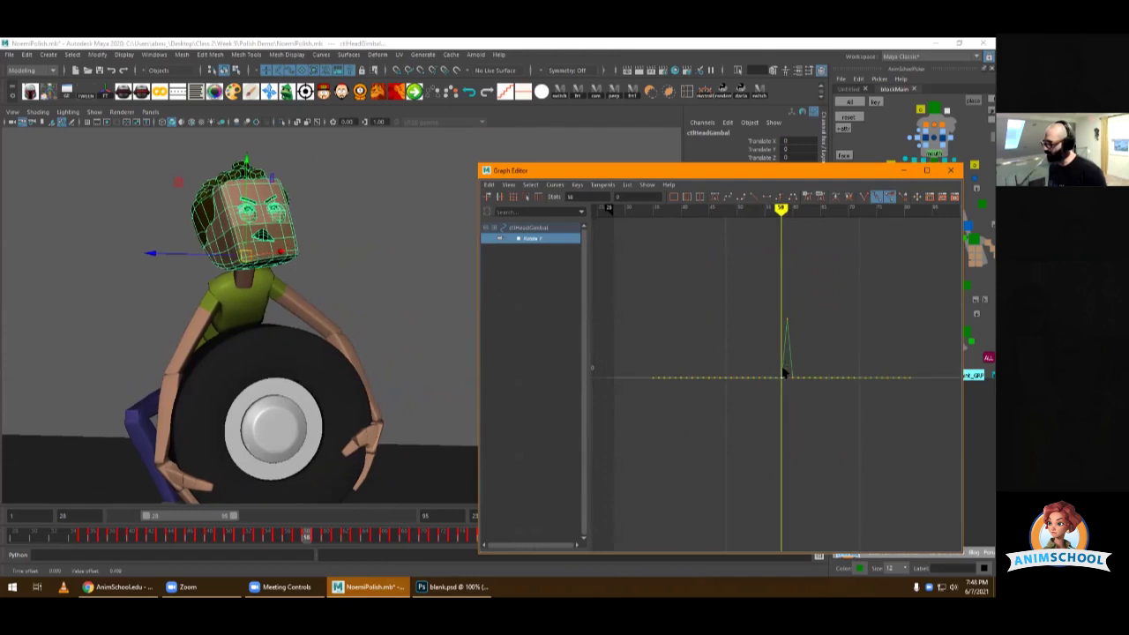
middle_drag(783, 384, 784, 436)
scroll(774, 419, up, 1)
drag(782, 363, 775, 385)
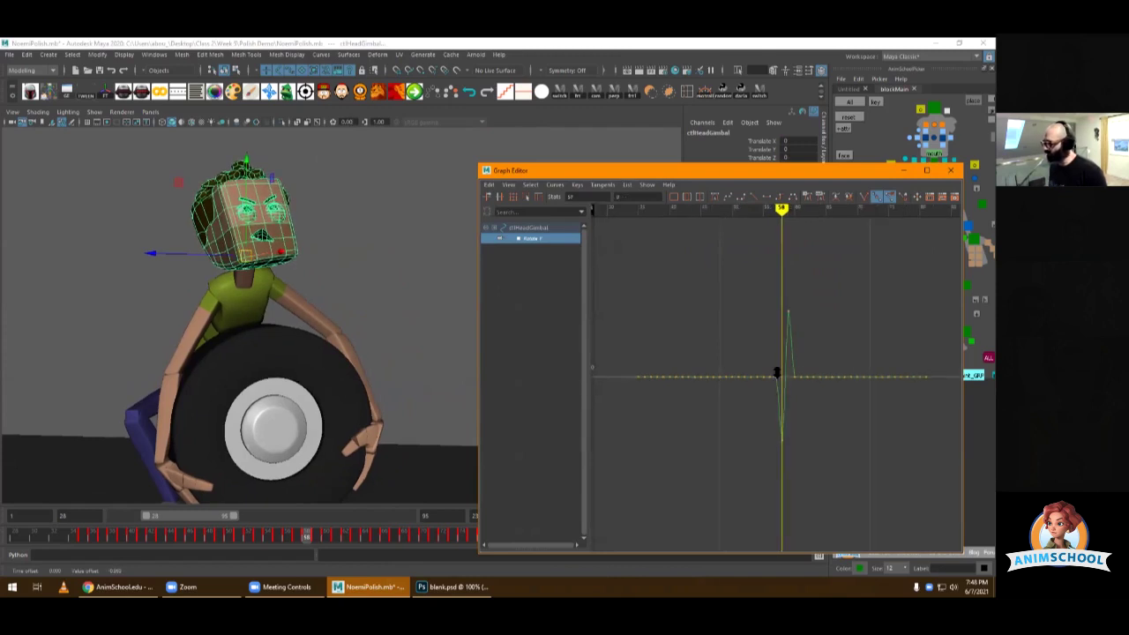
middle_drag(776, 374, 777, 326)
middle_drag(772, 380, 764, 457)
middle_drag(766, 381, 763, 344)
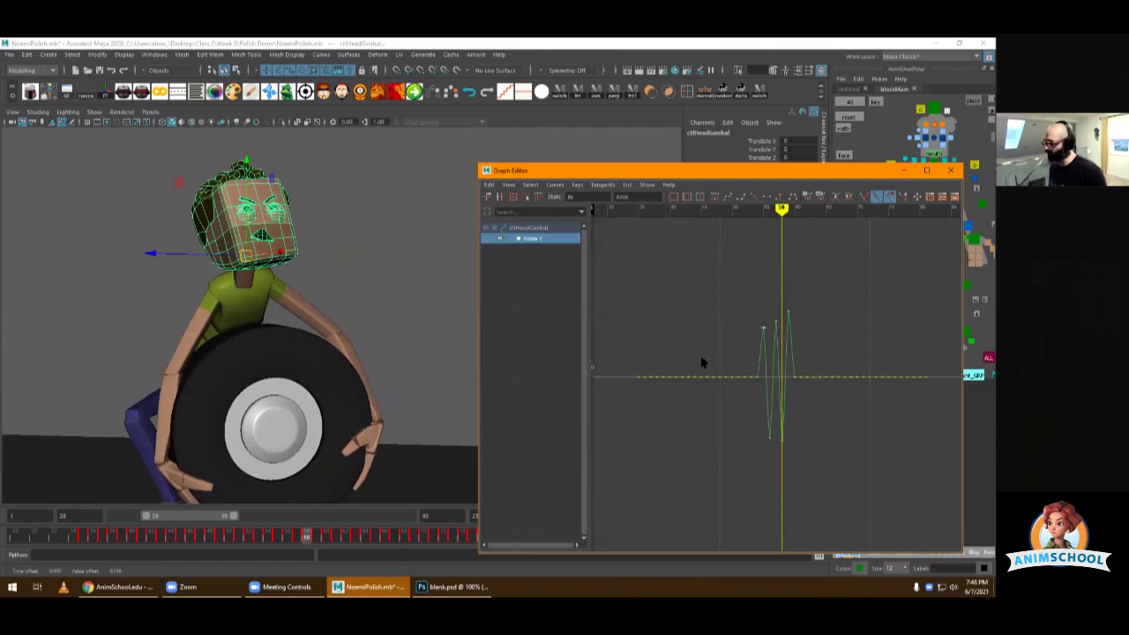
- Start the shake with small, growing Rotate Y alternations from frame 36 to 40, negative on even frames and positive on odd ones
click(645, 377)
middle_drag(656, 370, 660, 415)
click(671, 414)
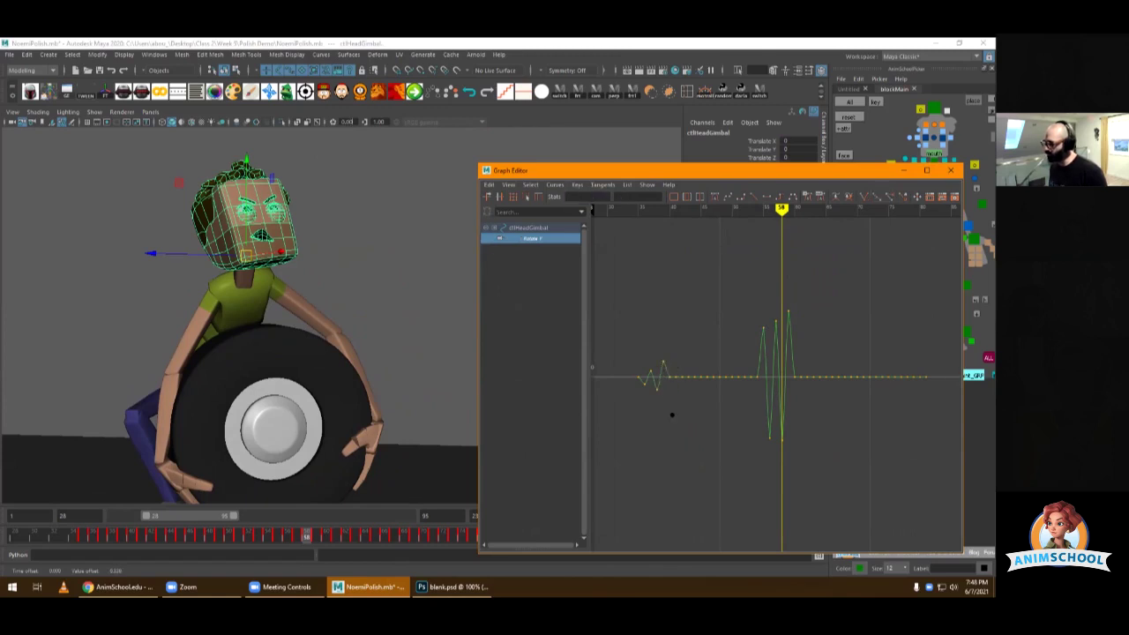
click(670, 376)
middle_drag(671, 378, 673, 419)
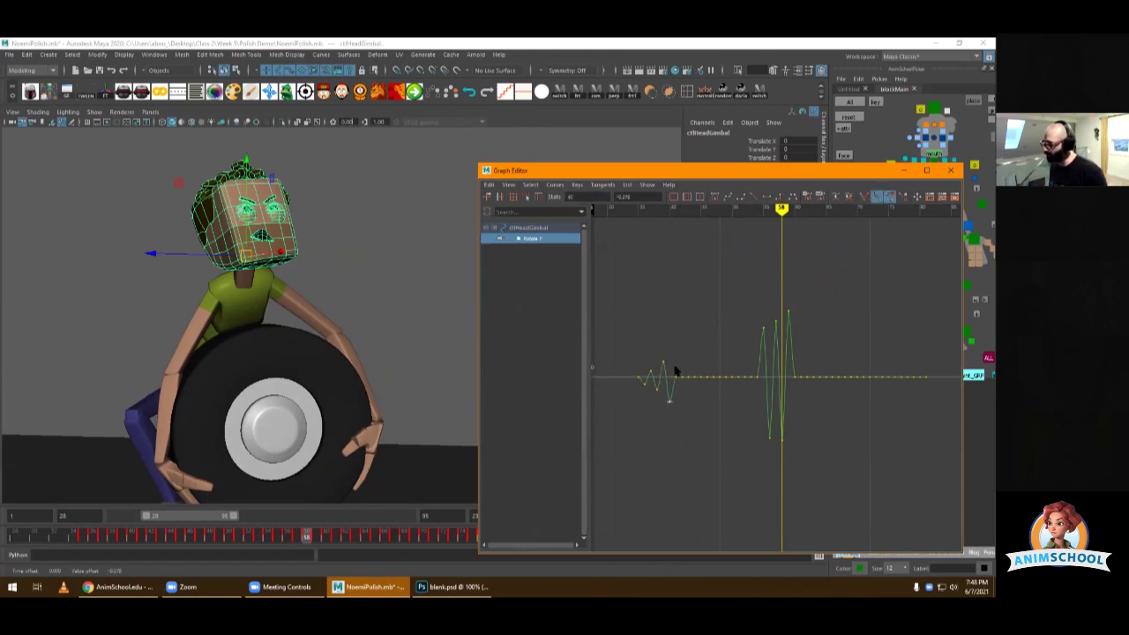
- Continue the growing Rotate Y zigzag from frame 41 to 47, with odd frames positive and even frames negative
drag(674, 366, 679, 393)
middle_drag(676, 379, 686, 428)
click(682, 377)
click(689, 378)
middle_drag(689, 378, 700, 452)
click(695, 377)
click(702, 378)
middle_drag(701, 394, 712, 430)
click(705, 378)
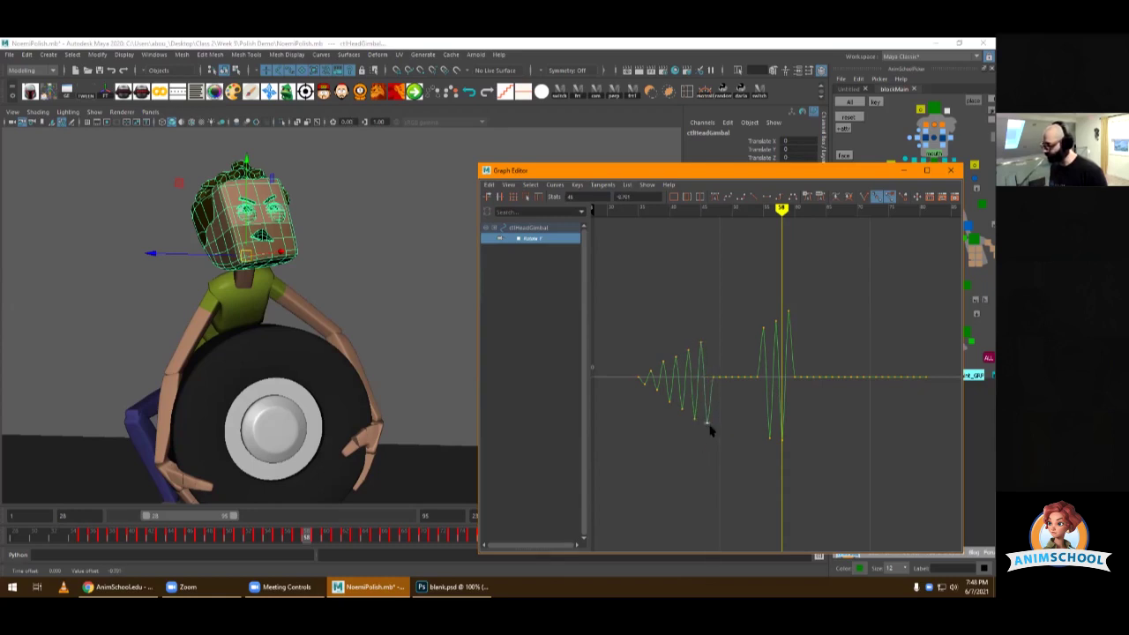
click(714, 378)
middle_drag(714, 377, 708, 347)
- Extend the growing zigzag by lowering the Rotate Y keys at frames 48 and 50 and raising the key at frame 49
drag(651, 393, 642, 379)
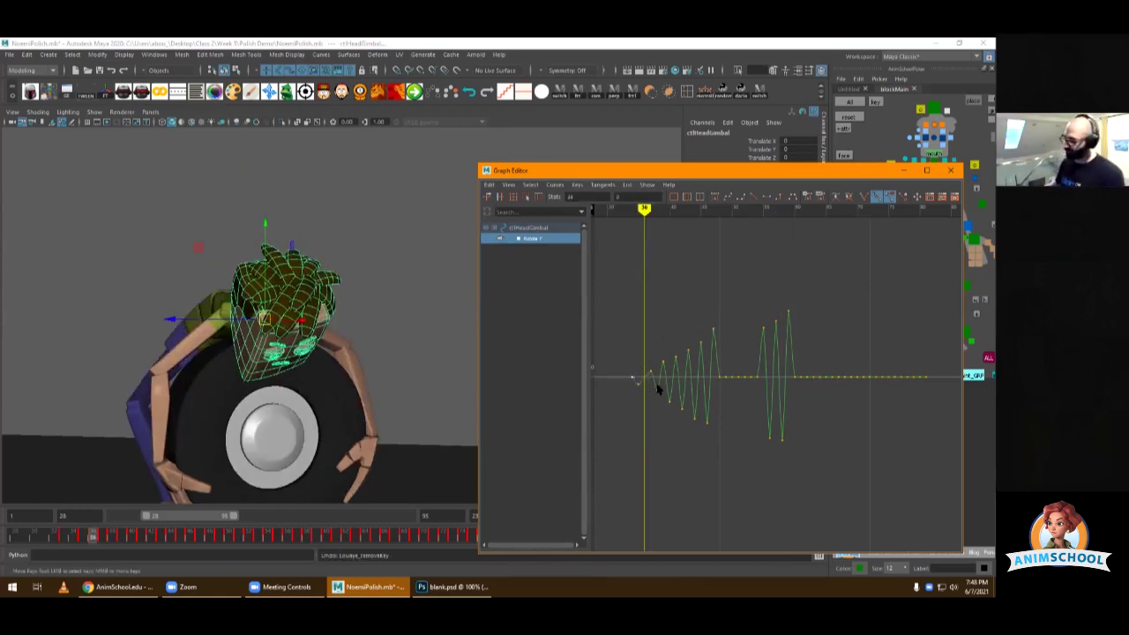
click(720, 378)
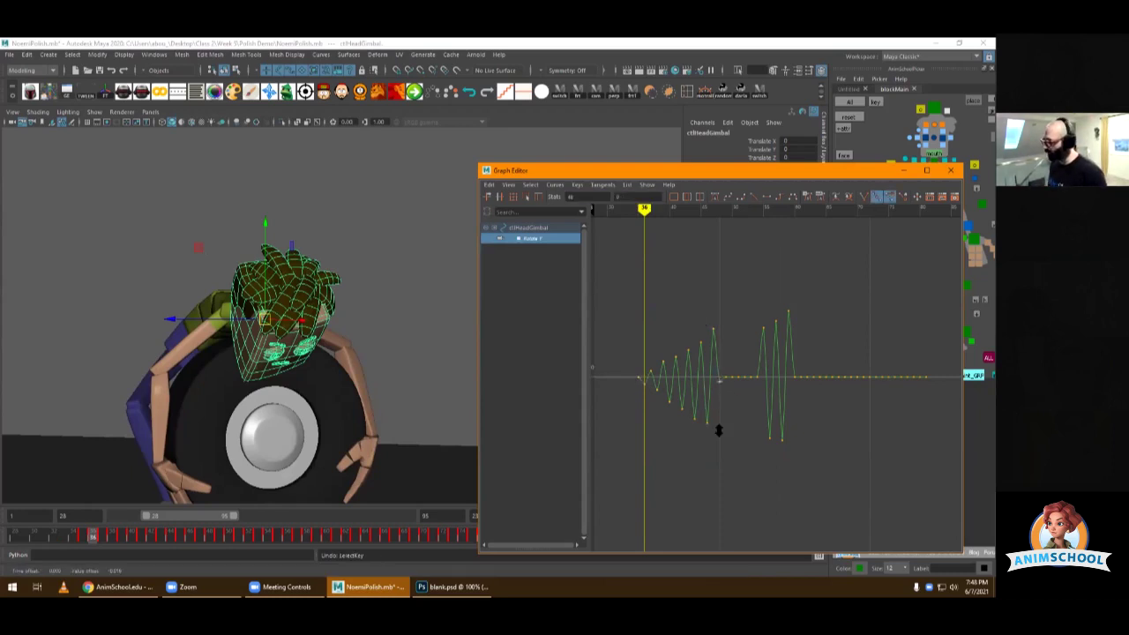
middle_drag(719, 431, 717, 460)
click(729, 376)
middle_drag(728, 373, 726, 346)
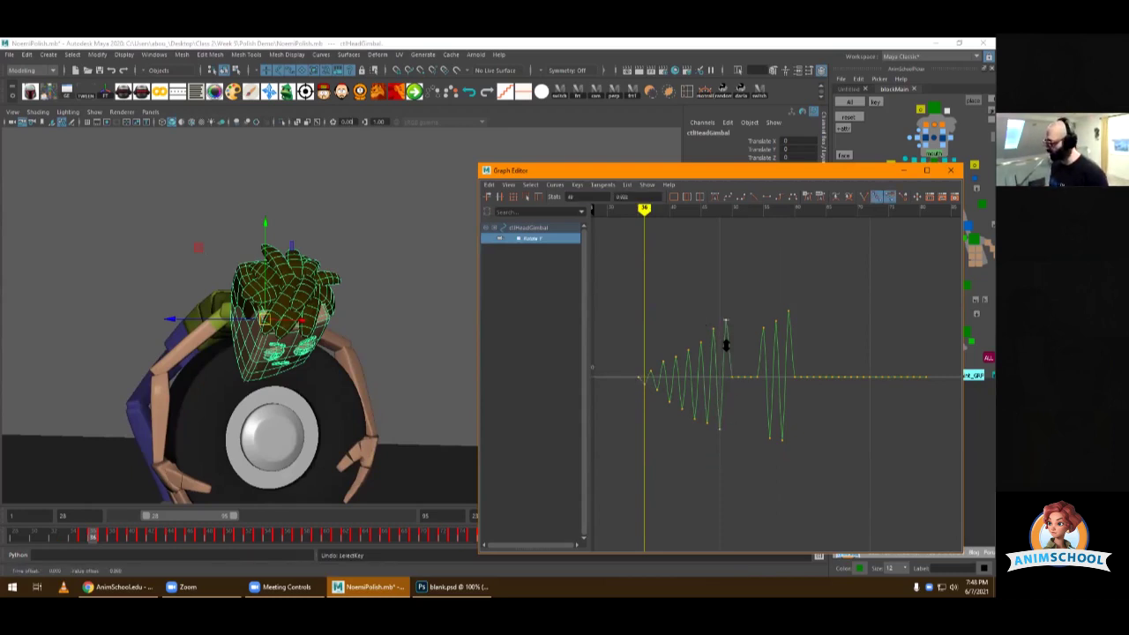
middle_drag(725, 396, 729, 485)
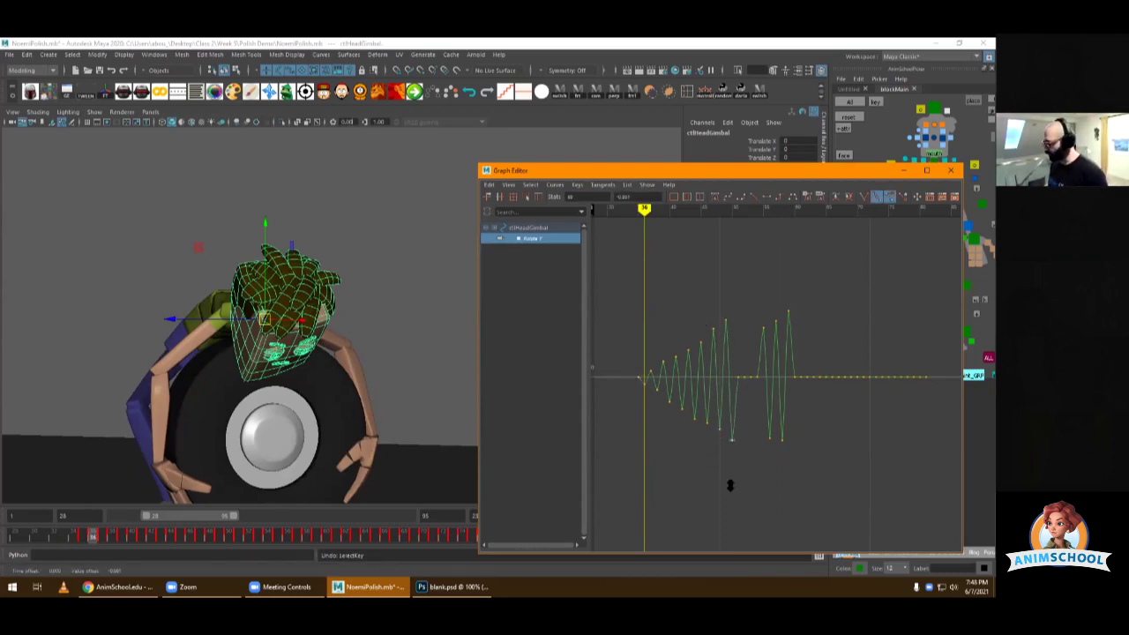
- Raise the Rotate Y keys at frames 51 and 53 and lower frames 52 and 54 to keep the shake building
click(739, 377)
middle_drag(739, 377, 731, 337)
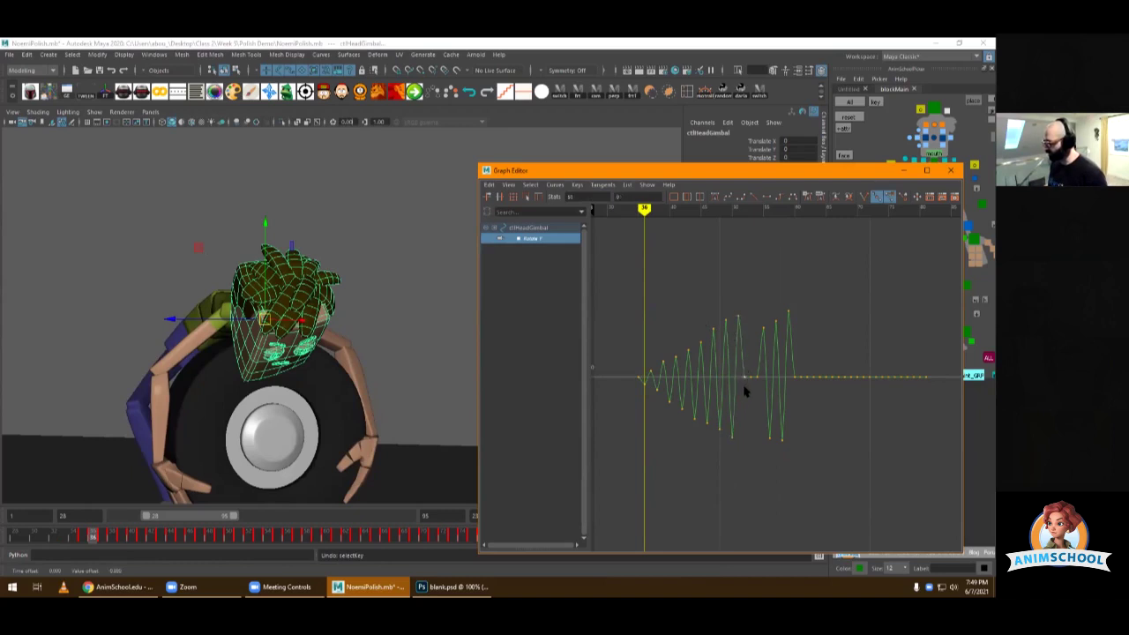
middle_drag(745, 392, 756, 504)
middle_drag(755, 427, 749, 330)
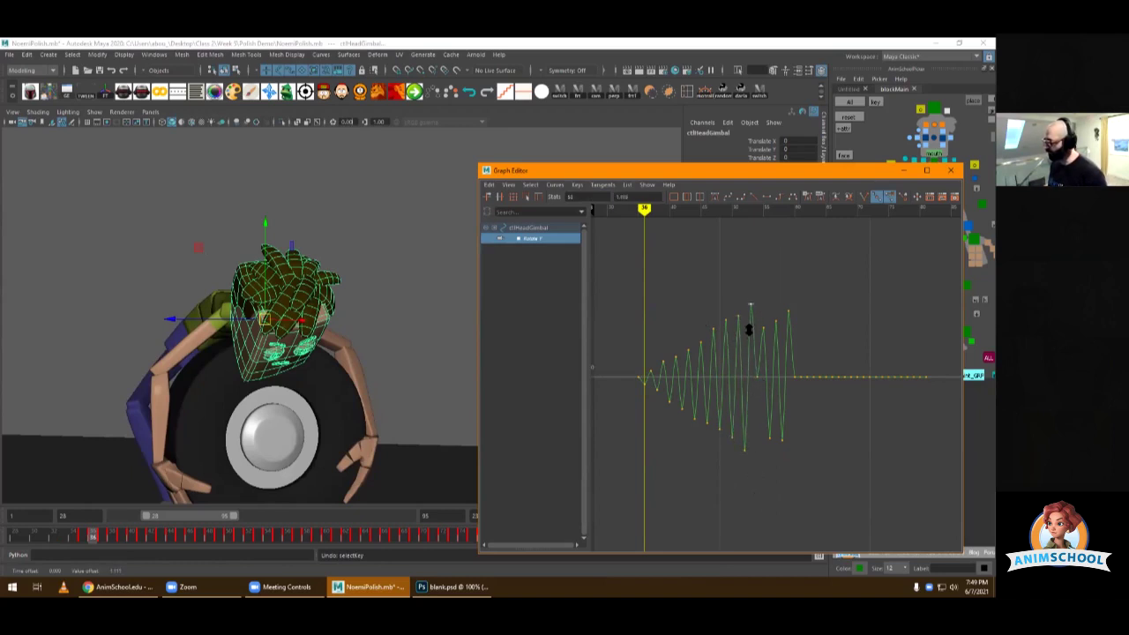
click(757, 378)
middle_drag(757, 377, 758, 478)
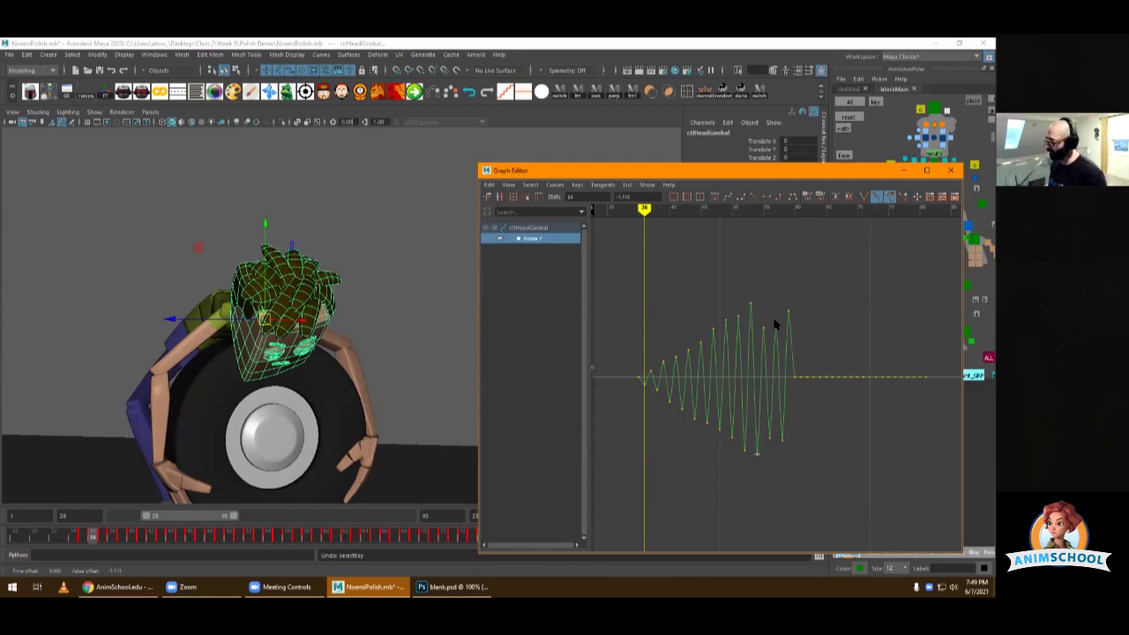
- Enlarge the Rotate Y swings at frames 55 to 58 so the shake peaks at frames 55 and 56
click(764, 378)
middle_drag(764, 377, 757, 322)
click(769, 378)
middle_drag(769, 378, 774, 473)
middle_drag(779, 334, 778, 322)
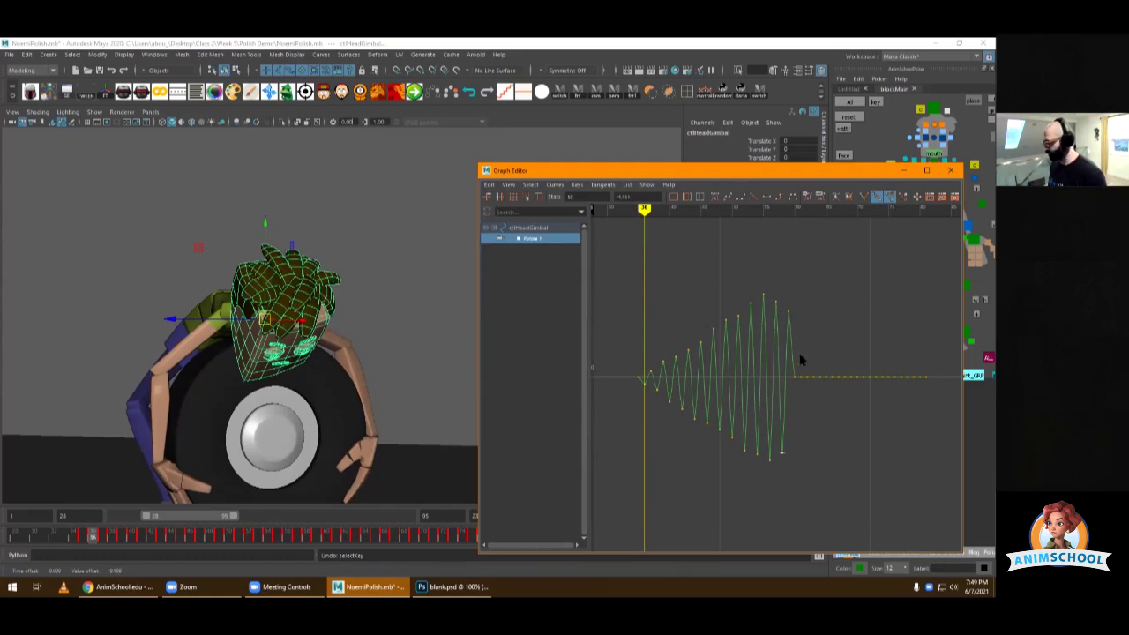
- Match frame 60's Rotate Y key to the low at frame 58 and raise frame 61's key slightly below the frame 59 peak
drag(800, 358, 792, 383)
key(period)
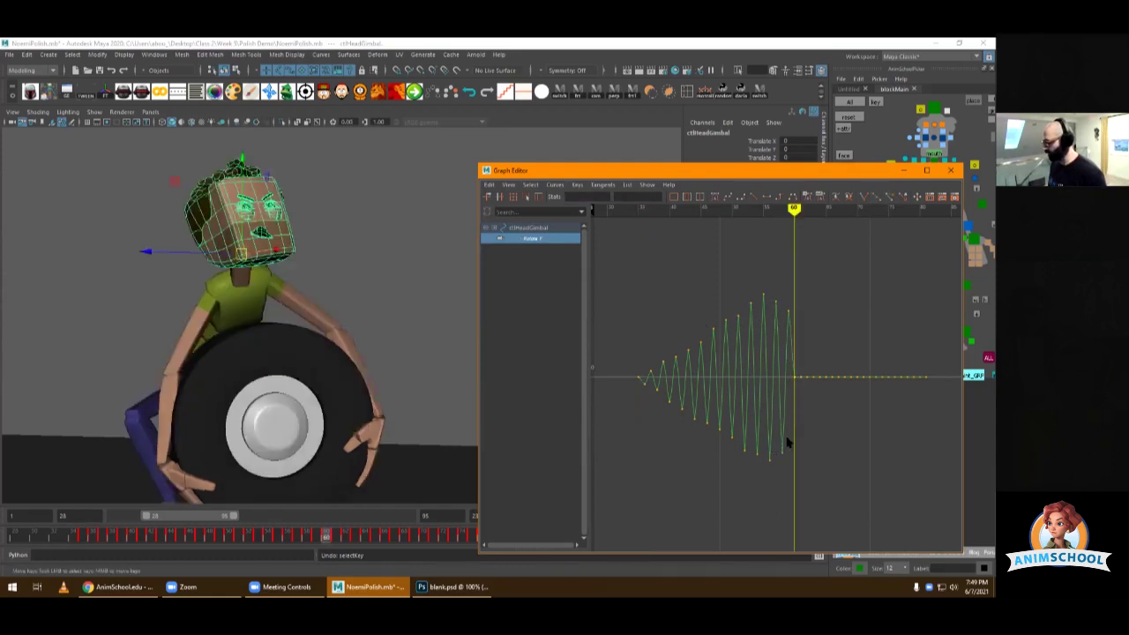
drag(776, 462, 777, 462)
key(ctrl+c)
key(ctrl+v)
key(alt+period)
click(800, 302)
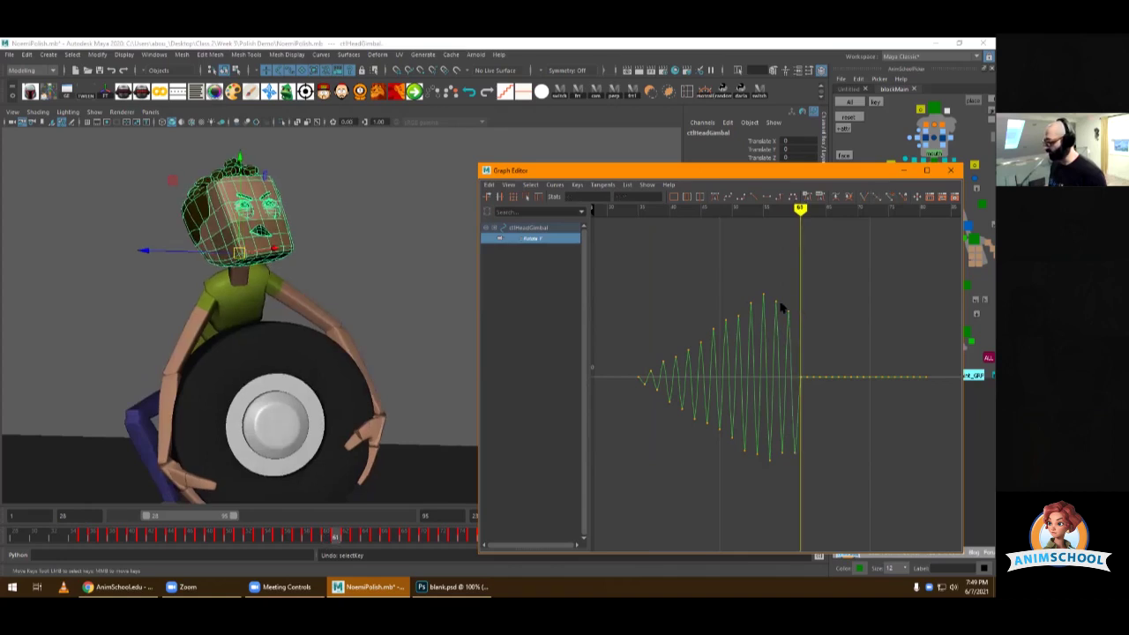
key(period)
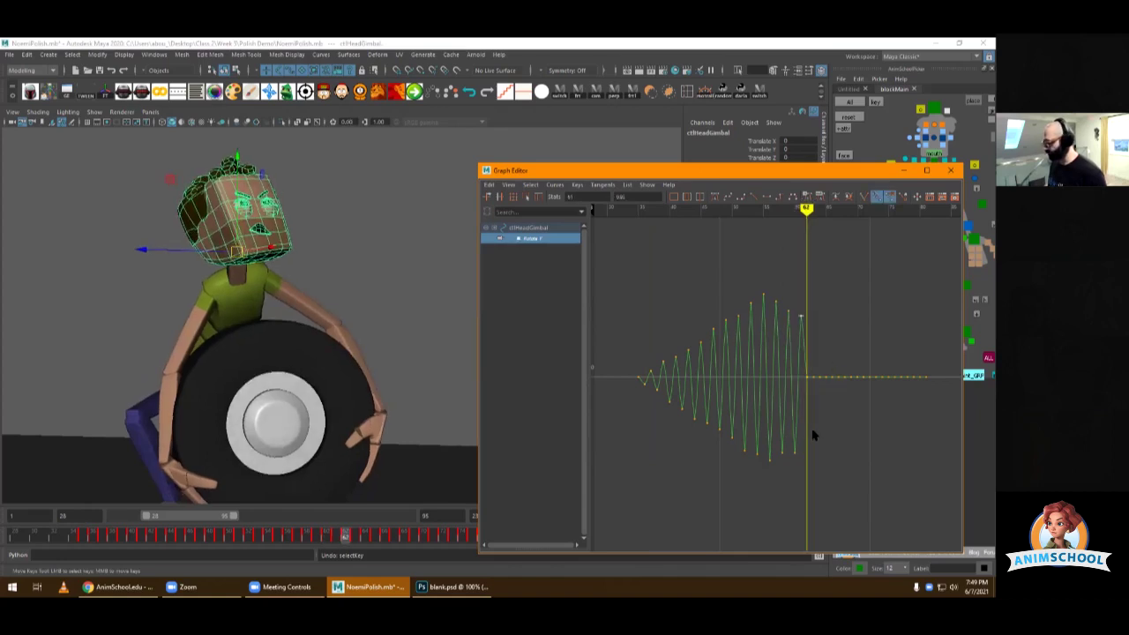
- Begin fading the shake by lowering the Rotate Y keys at frames 62 and 64 and raising frame 63 with reduced swings
alt+middle_drag(822, 395, 764, 402)
alt+right_drag(764, 401, 732, 388)
click(709, 378)
middle_drag(732, 390, 737, 461)
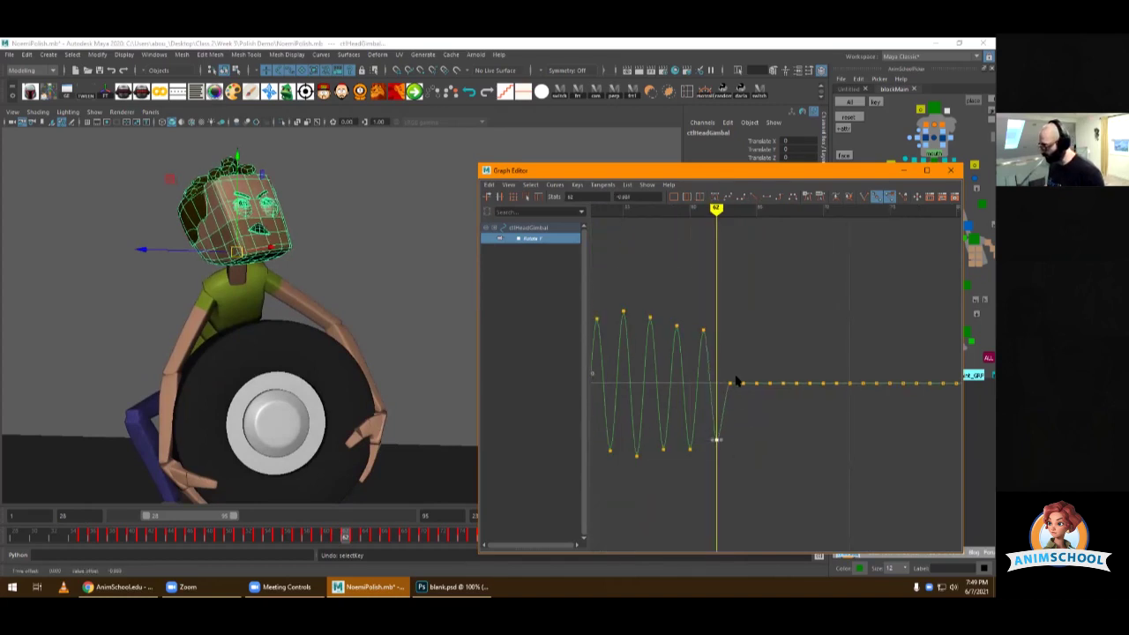
mouse_move(758, 364)
alt+right_down()
mouse_move(750, 353)
mouse_move(754, 367)
alt+right_up()
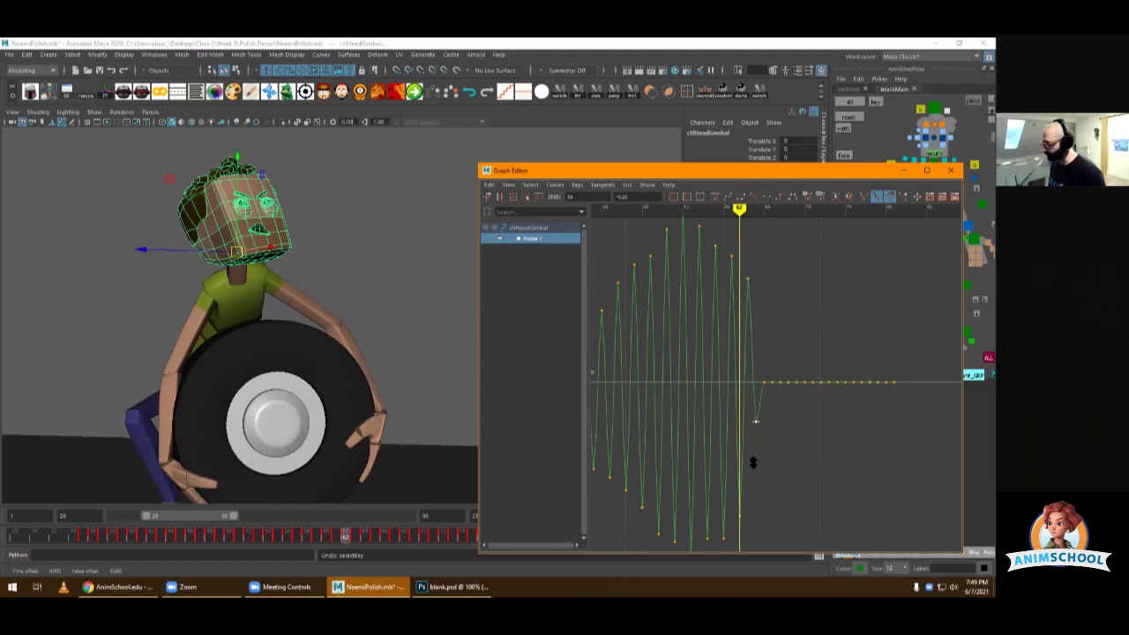
drag(760, 362, 769, 390)
key(.)
- Continue the fade with smaller Rotate Y swings: frames 65 and 67 positive, frame 66 negative
shift+middle_drag(764, 381, 763, 340)
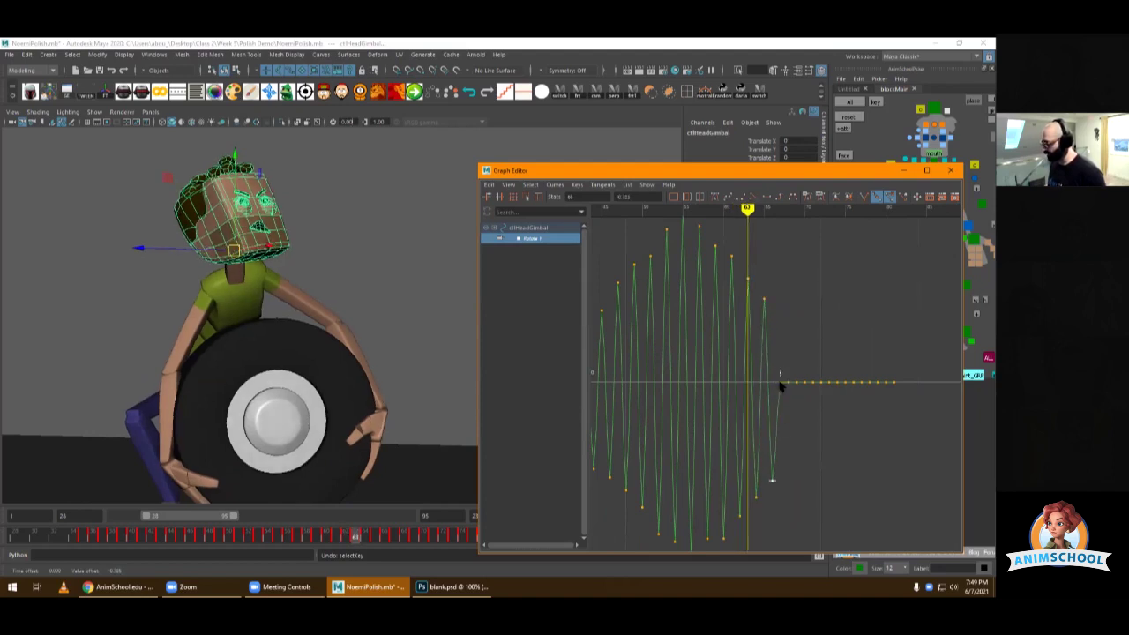
key(.)
key(.)
key(.)
key(.)
drag(780, 384, 781, 399)
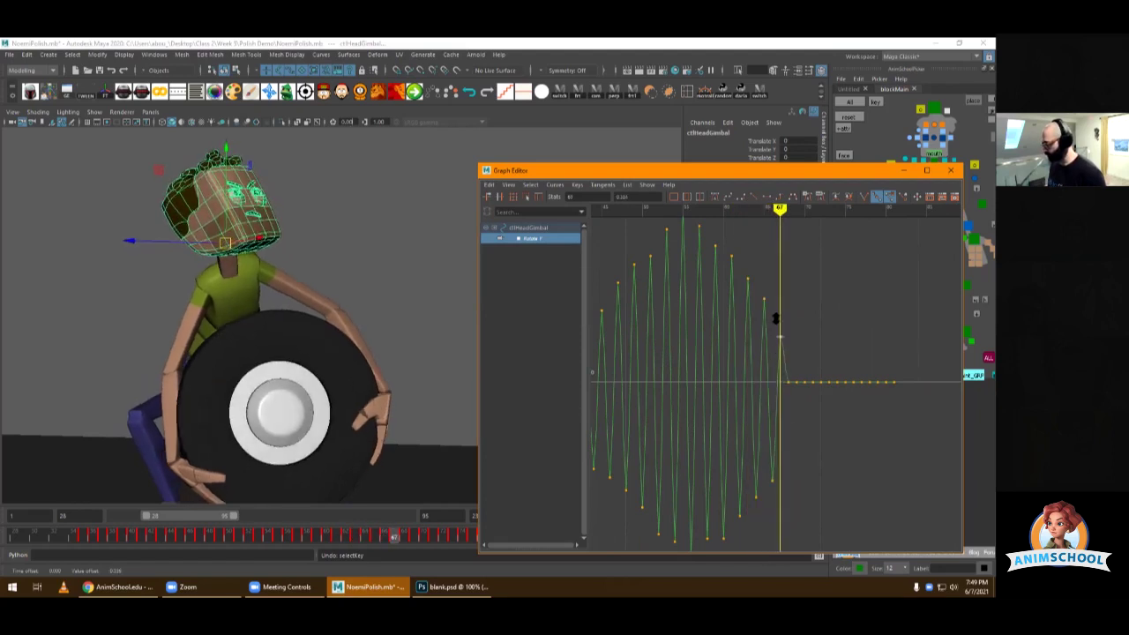
- Raise the Rotate Y keys at frames 65 and 67 slightly so the fade is more gradual
shift+drag(759, 290, 764, 353)
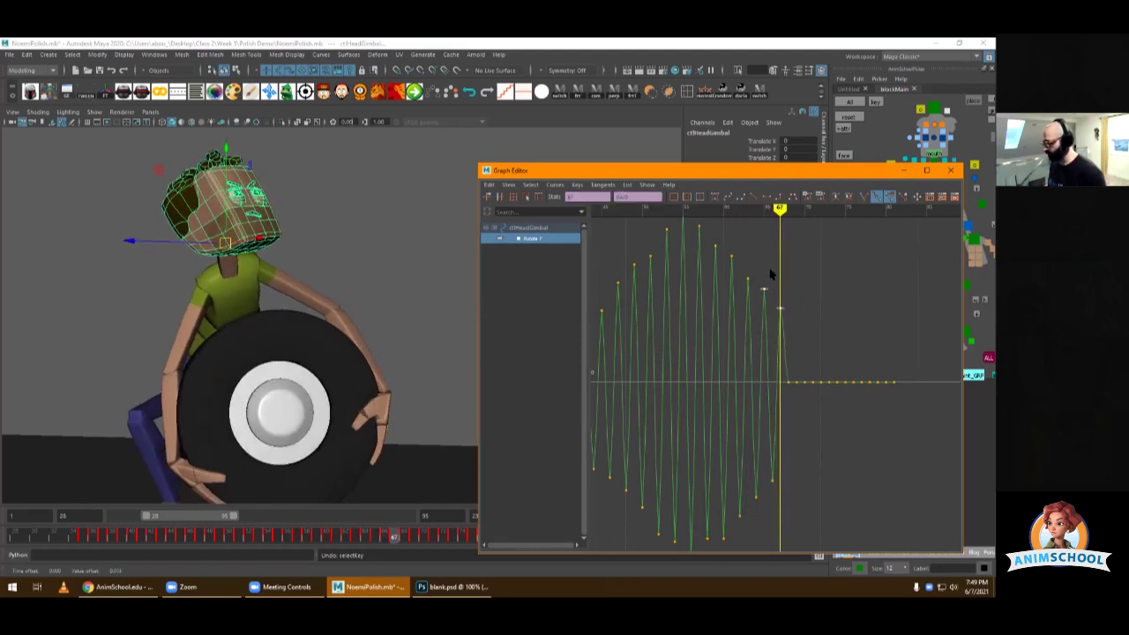
alt+shift+right_drag(770, 274, 769, 323)
alt+middle_drag(768, 323, 746, 323)
- Pull frame 68's Rotate Y key below zero and lower the neighbouring lows at frames 62 to 66 and frame 58
click(779, 369)
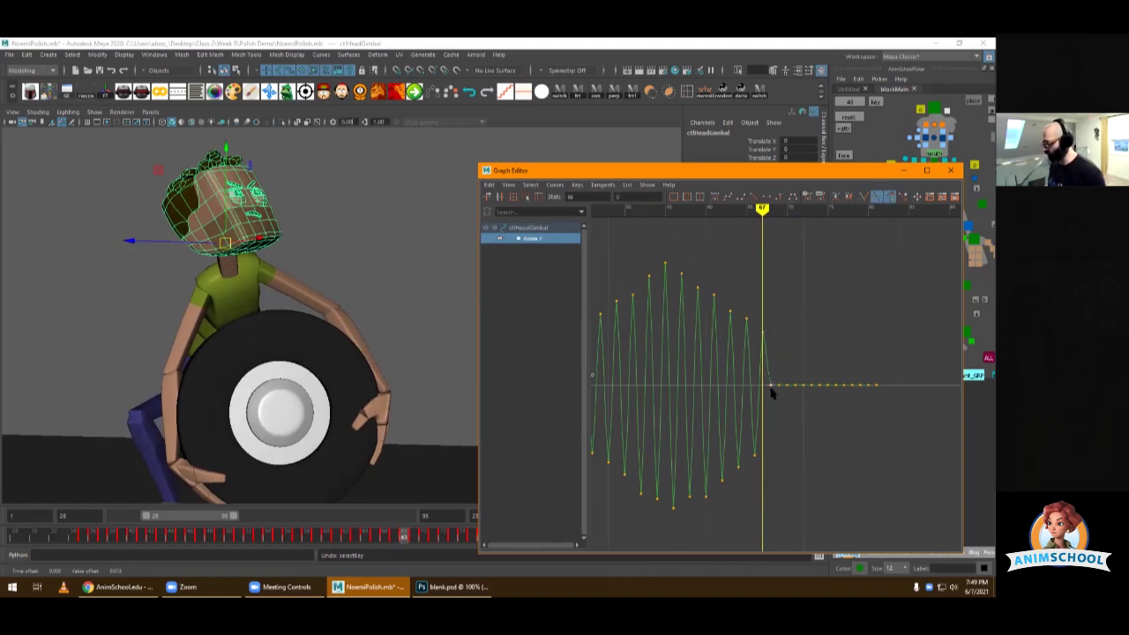
key(.)
shift+middle_drag(771, 392, 767, 450)
drag(774, 441, 719, 489)
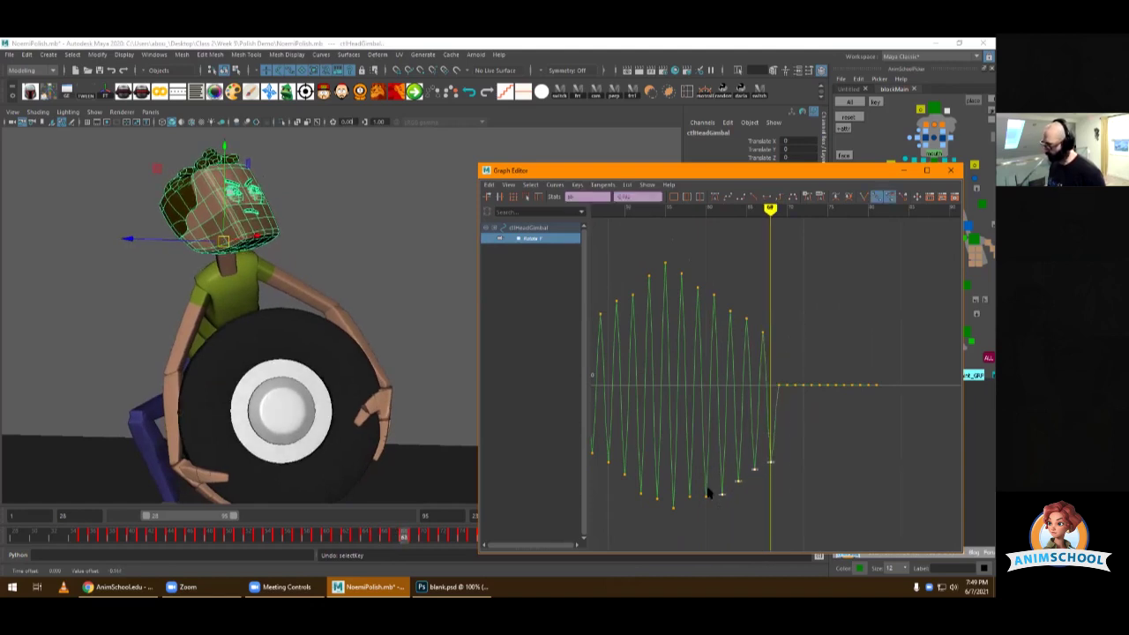
click(690, 497)
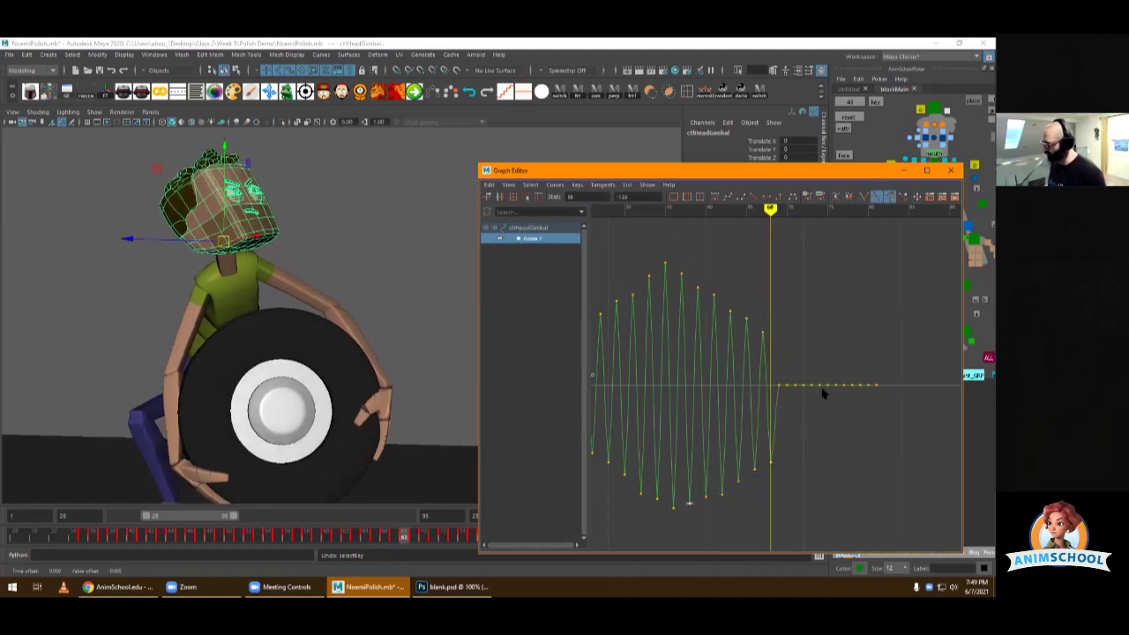
- Raise frame 69's Rotate Y key above zero and lift the shake's positive peaks slightly to balance the lows
key(.)
click(782, 387)
scroll(792, 311, down, 3)
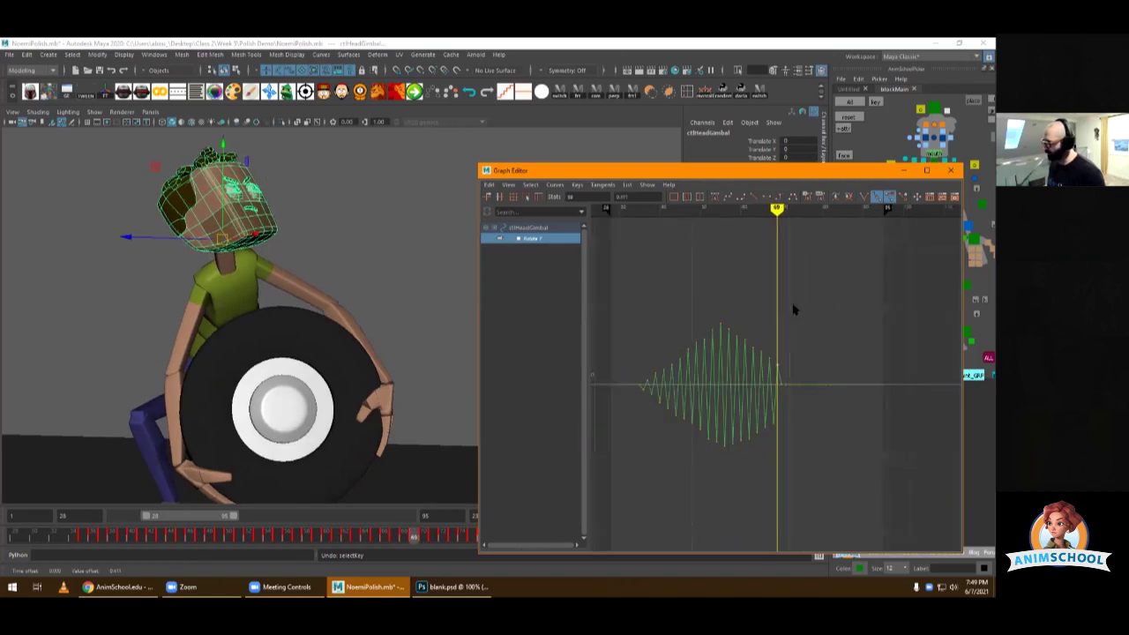
drag(660, 379, 659, 381)
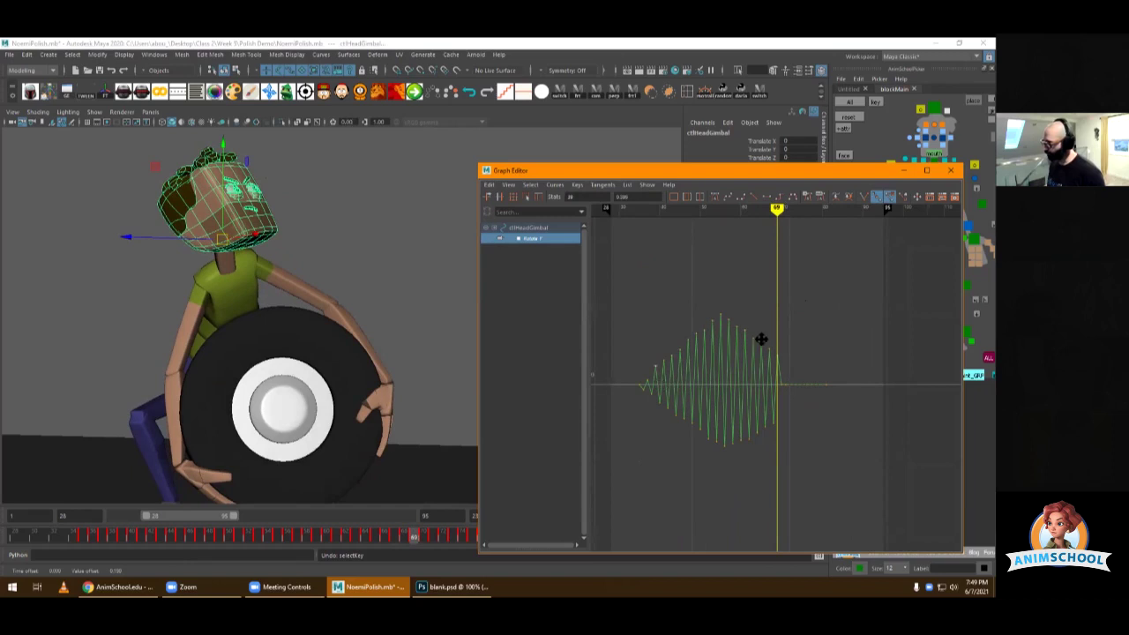
- Continue the fade with a smaller negative Rotate Y key at frame 70 and a smaller positive one at frame 71
alt+middle_drag(762, 339, 732, 314)
alt+shift+right_drag(732, 316, 813, 341)
drag(708, 372, 715, 356)
key(period)
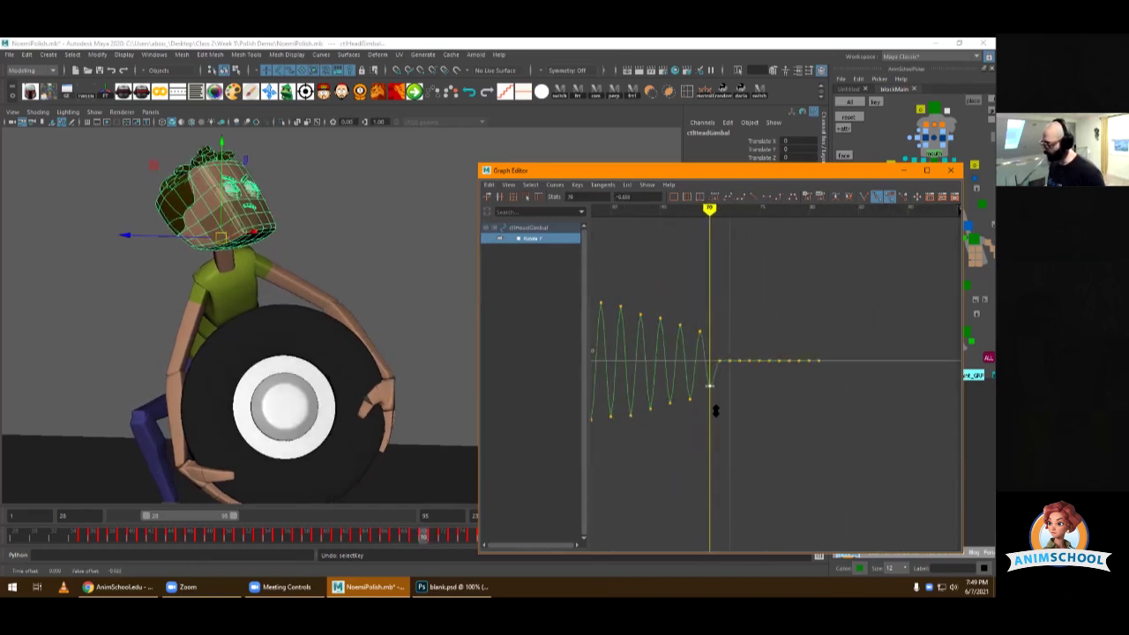
key(period)
shift+middle_drag(716, 389, 716, 364)
alt+right_drag(721, 373, 731, 285)
- Finish the fade with ever smaller alternating Rotate Y keys from frame 72 to frame 80
key(alt+period)
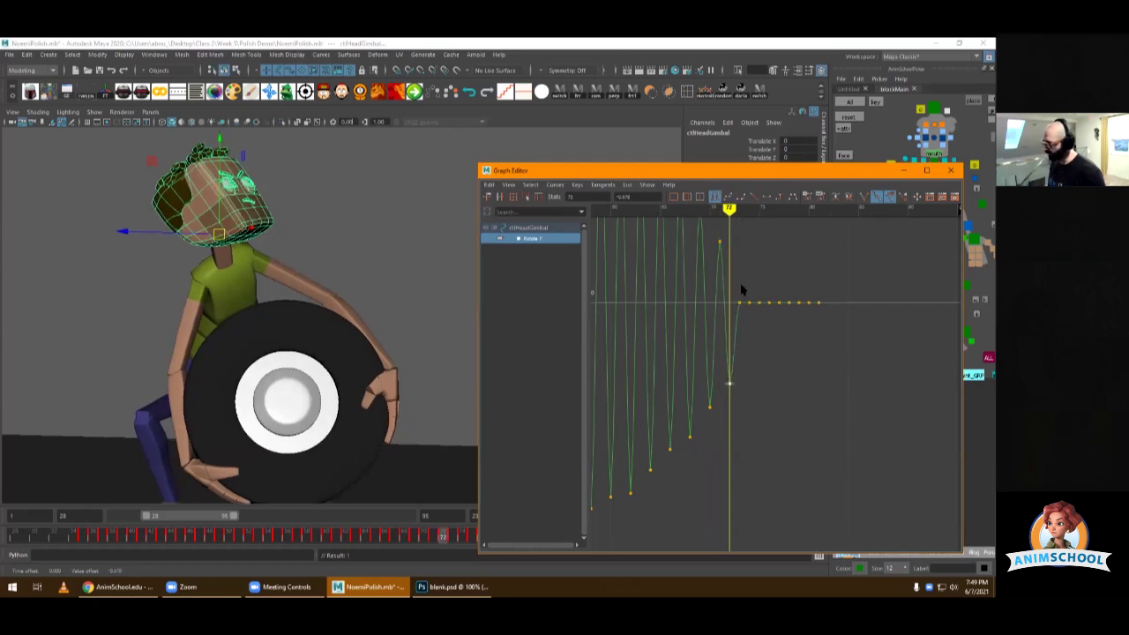
key(alt+period)
key(alt+period)
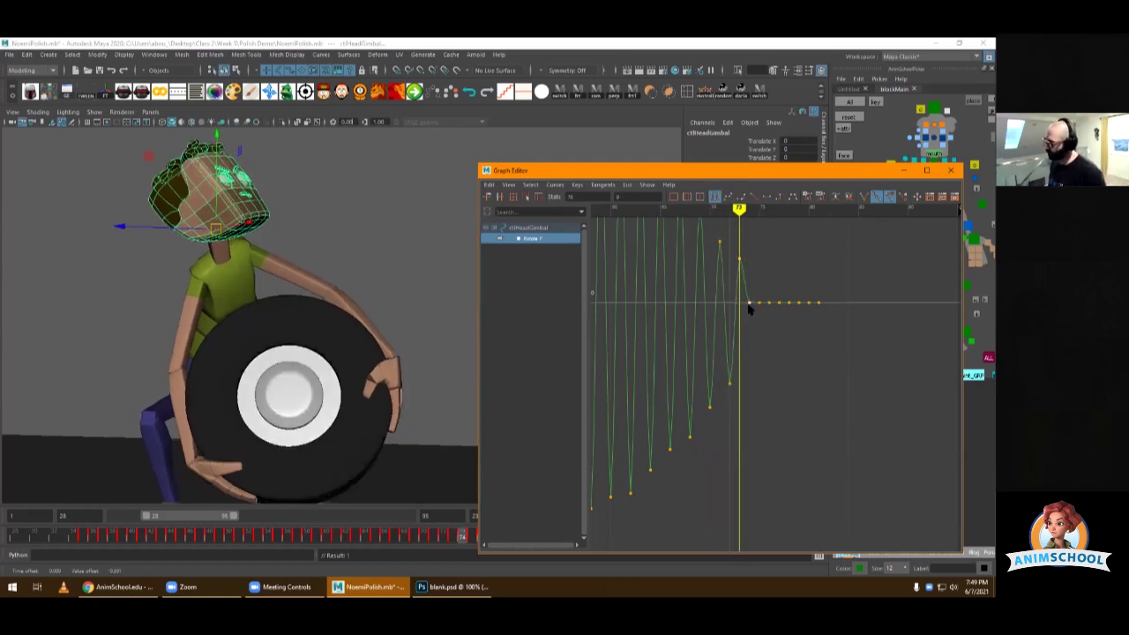
key(alt+period)
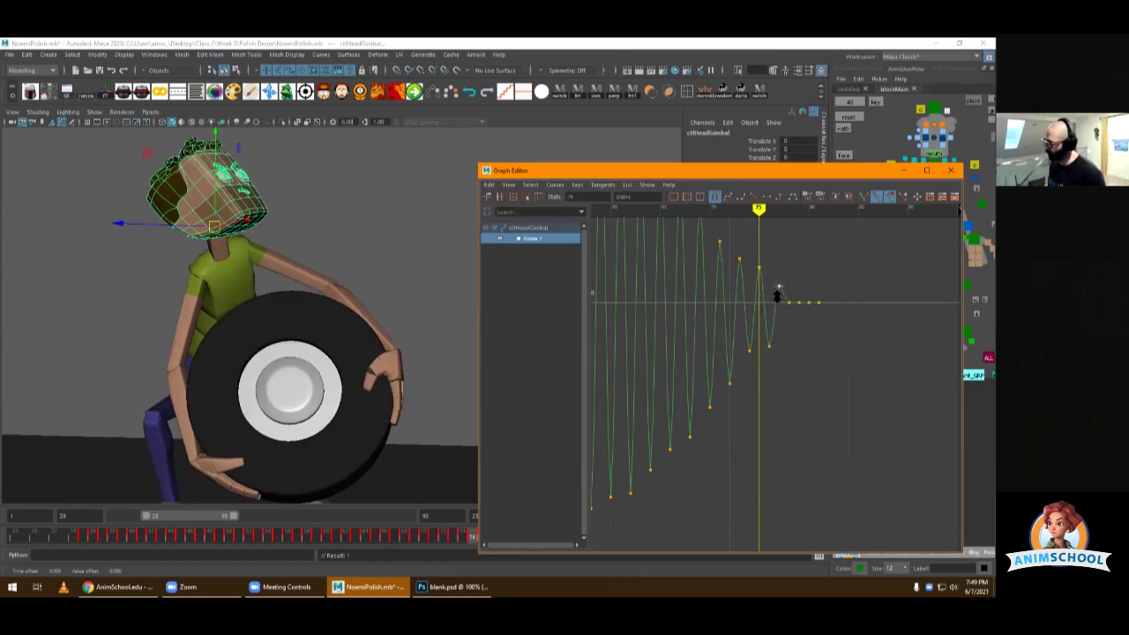
key(alt+period)
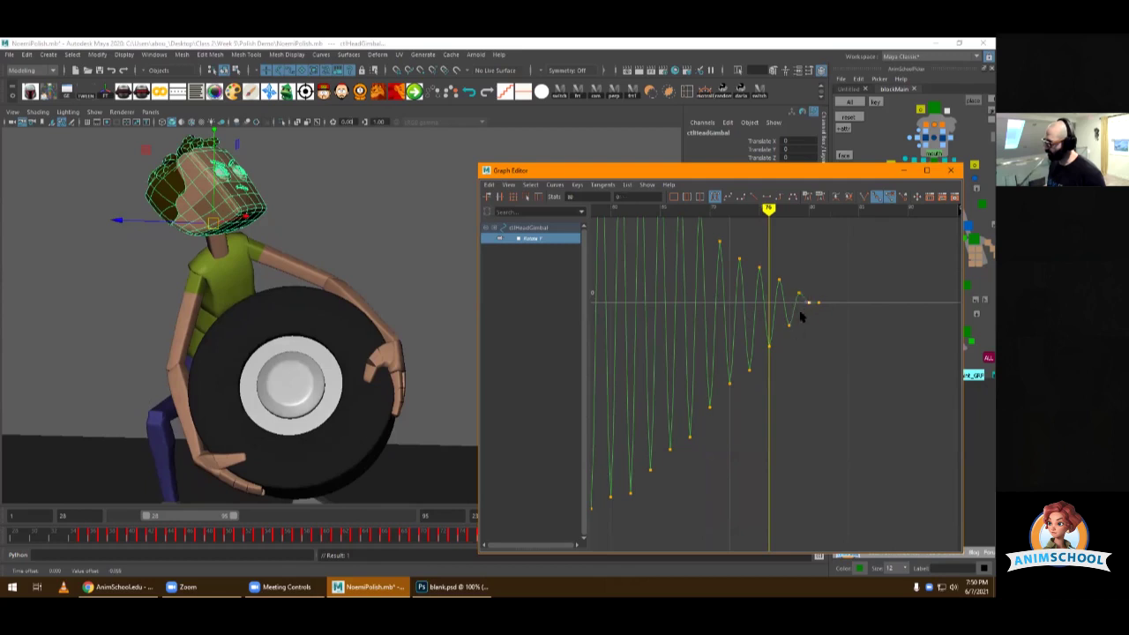
alt+shift+middle_drag(805, 332, 827, 332)
drag(809, 333, 850, 287)
- Even out the positive Rotate Y peaks around frames 71 to 75 to smooth the shake's tapering outline
alt+right_drag(849, 287, 786, 316)
click(769, 309)
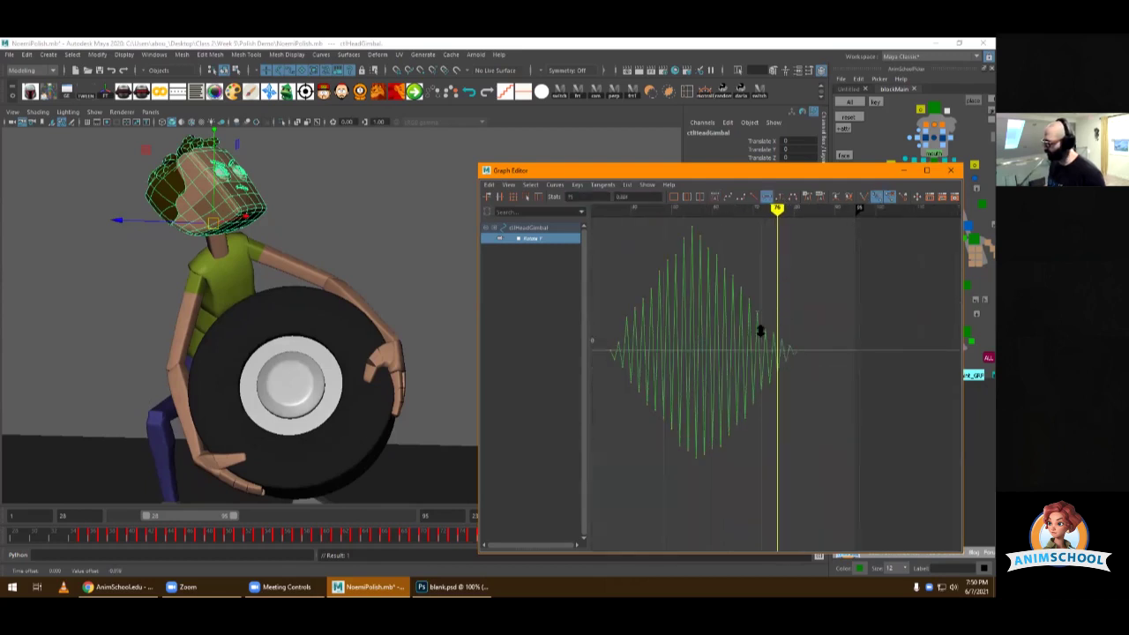
drag(775, 323, 762, 336)
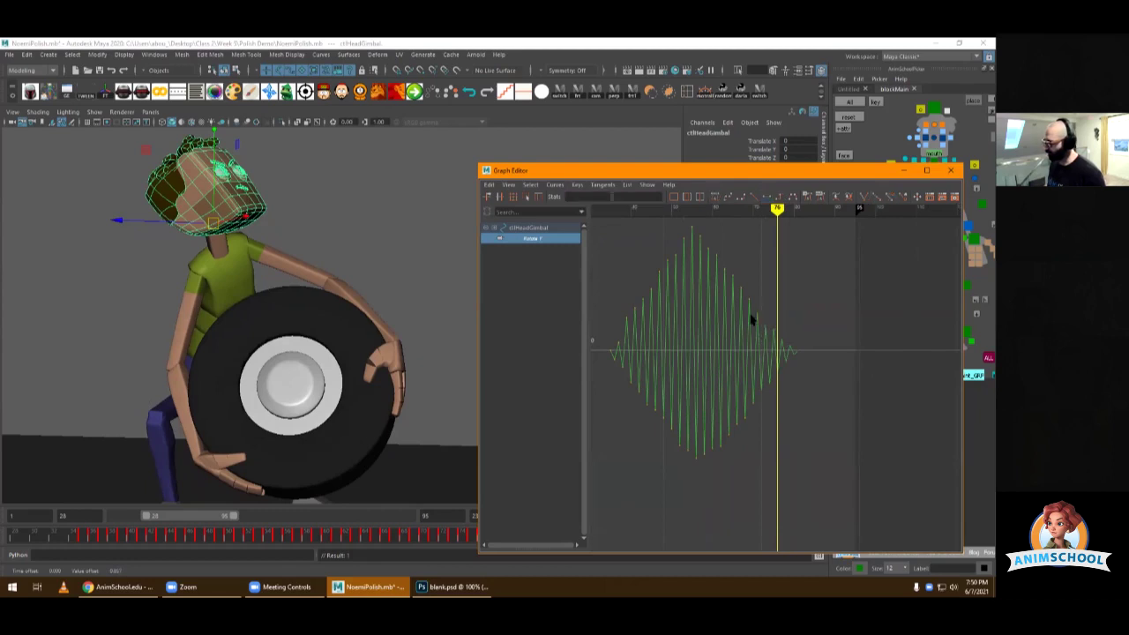
click(749, 315)
- Play back the head shake close up, then in the full shot with nothing selected
key(a)
key(alt+v)
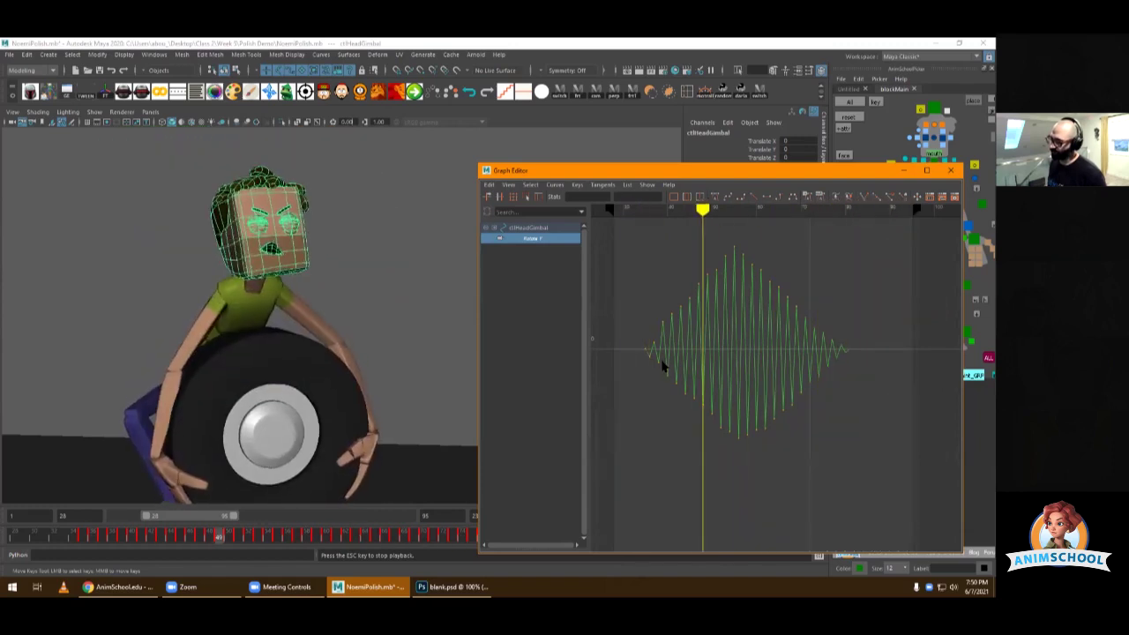
key(alt+v)
key(f)
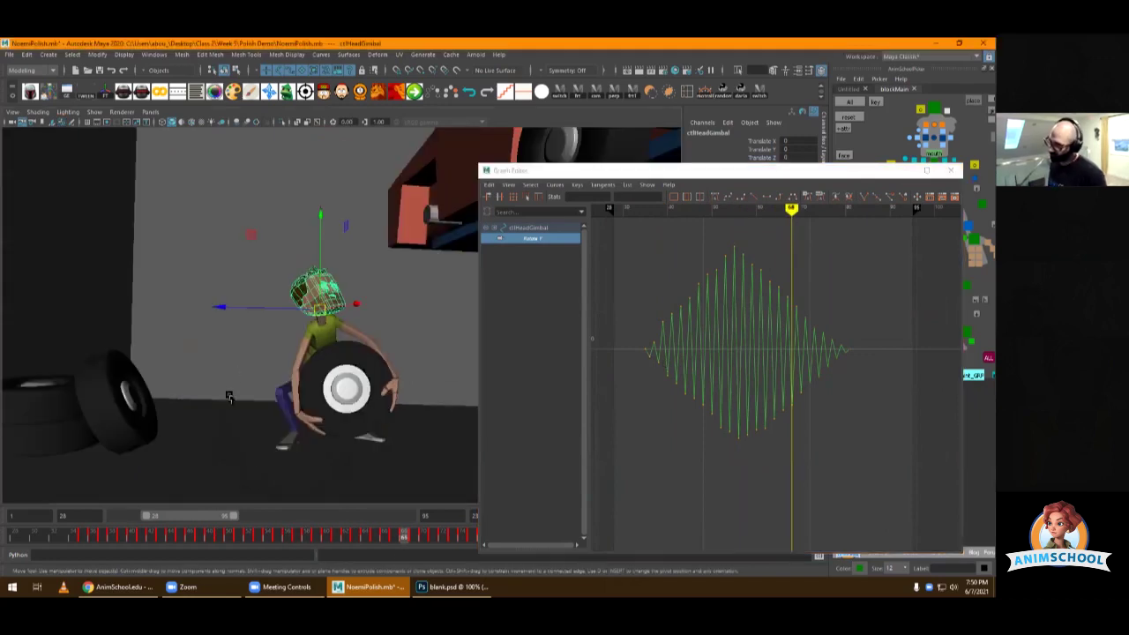
click(229, 396)
key(alt+v)
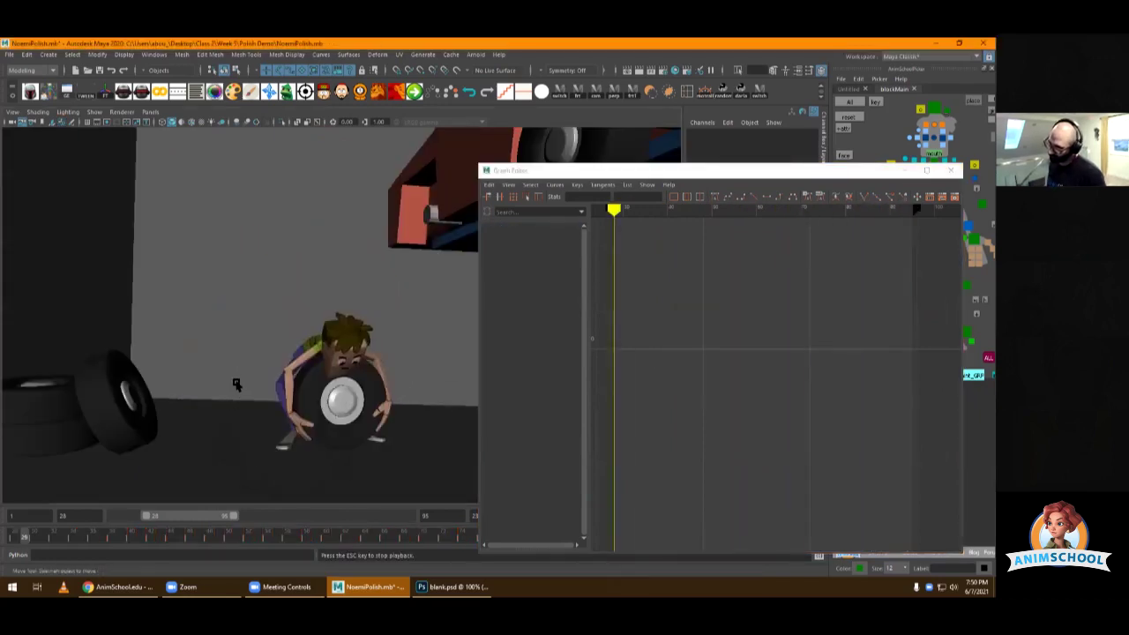
key(alt+v)
- Examine the main head control's Rotate Y curve in the Graph Editor
click(905, 170)
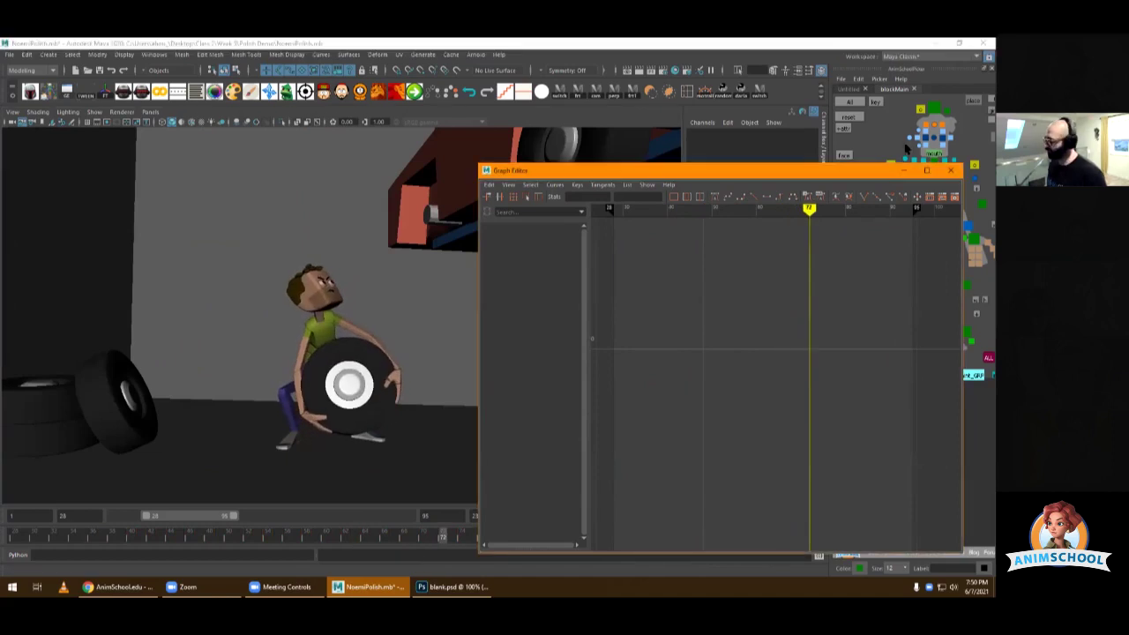
click(937, 110)
click(534, 279)
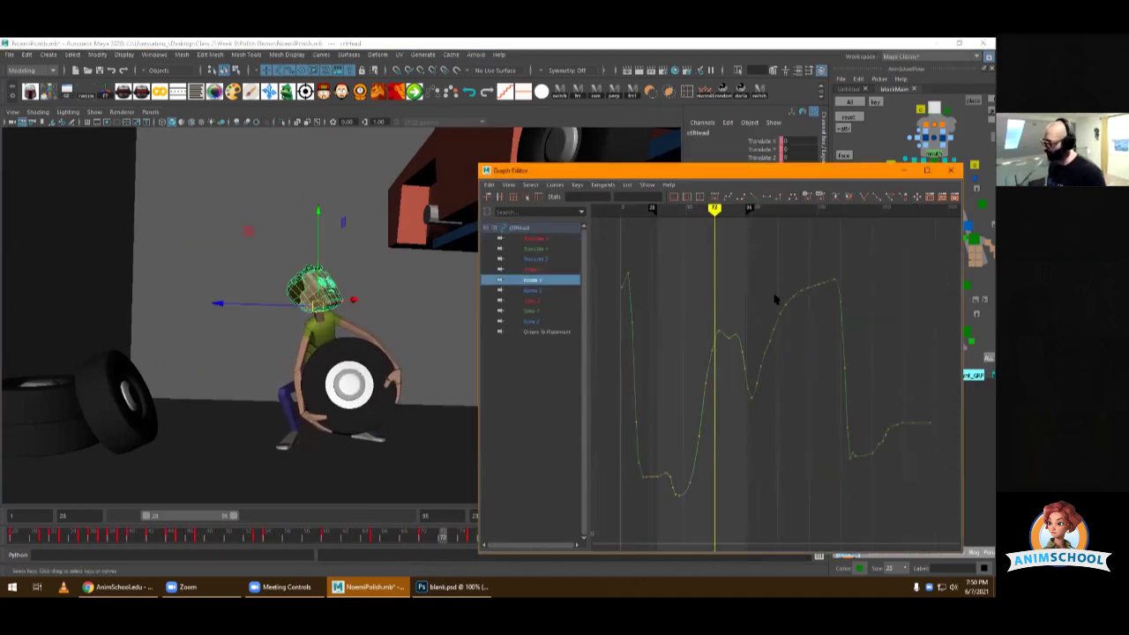
- Scale all the head gimbal's Rotate Y keys toward zero to about half their height and check the end keys
click(949, 111)
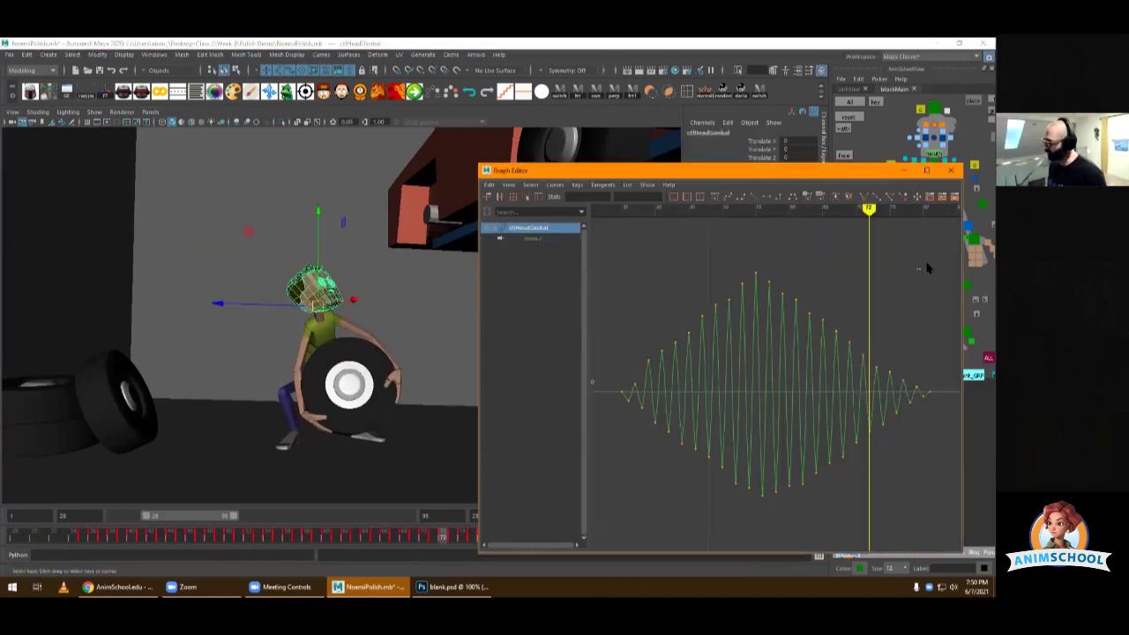
drag(678, 461, 641, 469)
key(f)
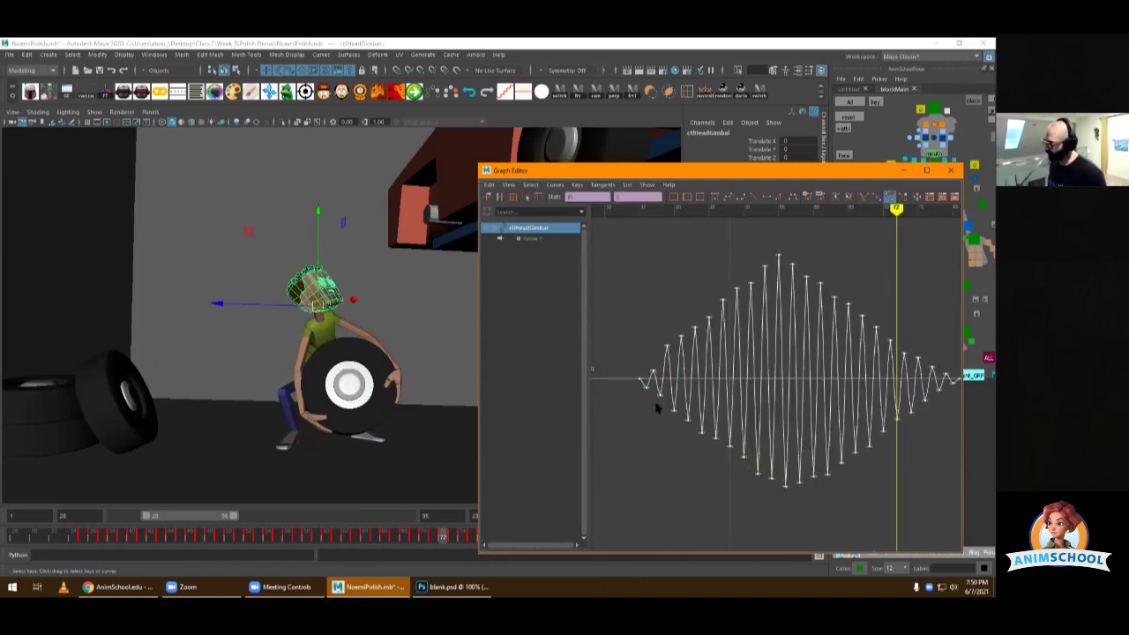
key(r)
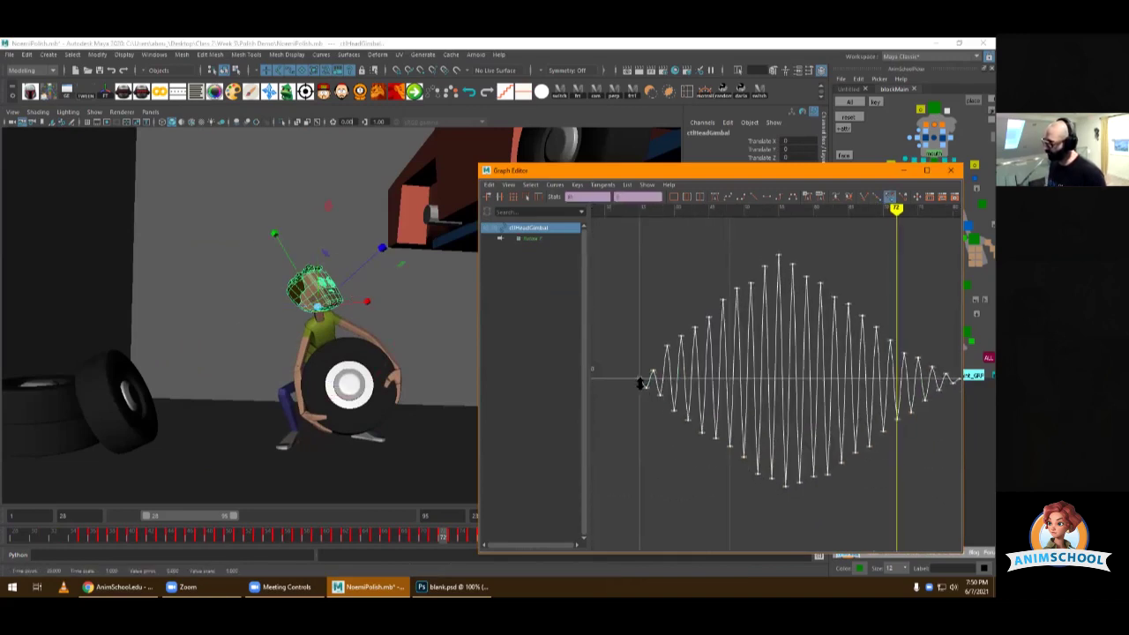
middle_drag(641, 383, 640, 392)
drag(627, 369, 640, 389)
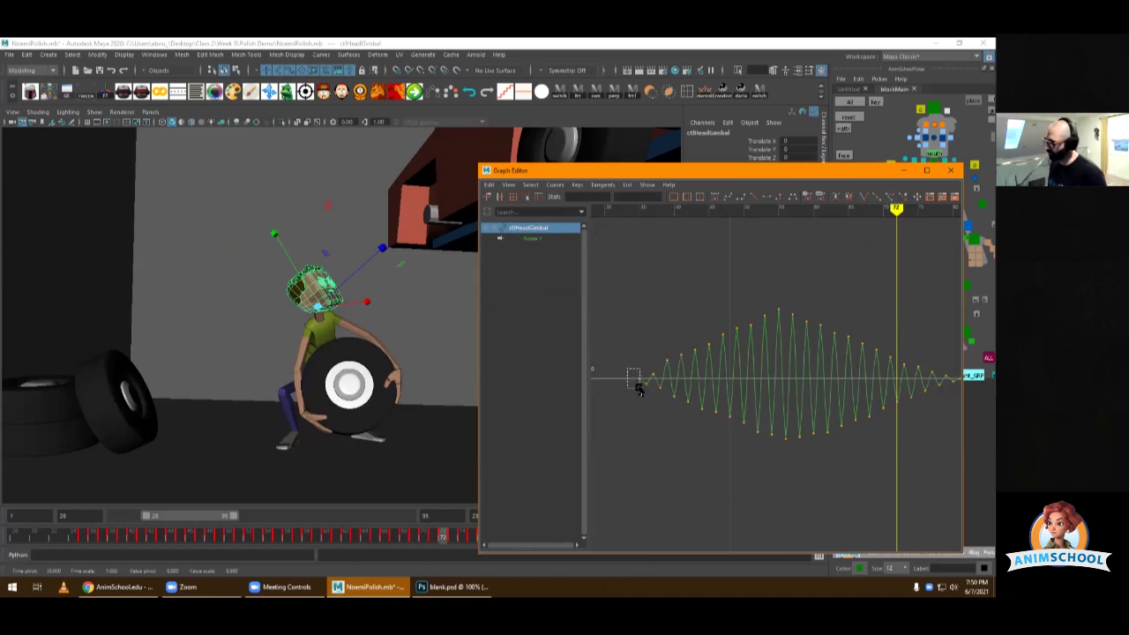
click(951, 395)
alt+middle_drag(954, 390, 885, 388)
click(889, 382)
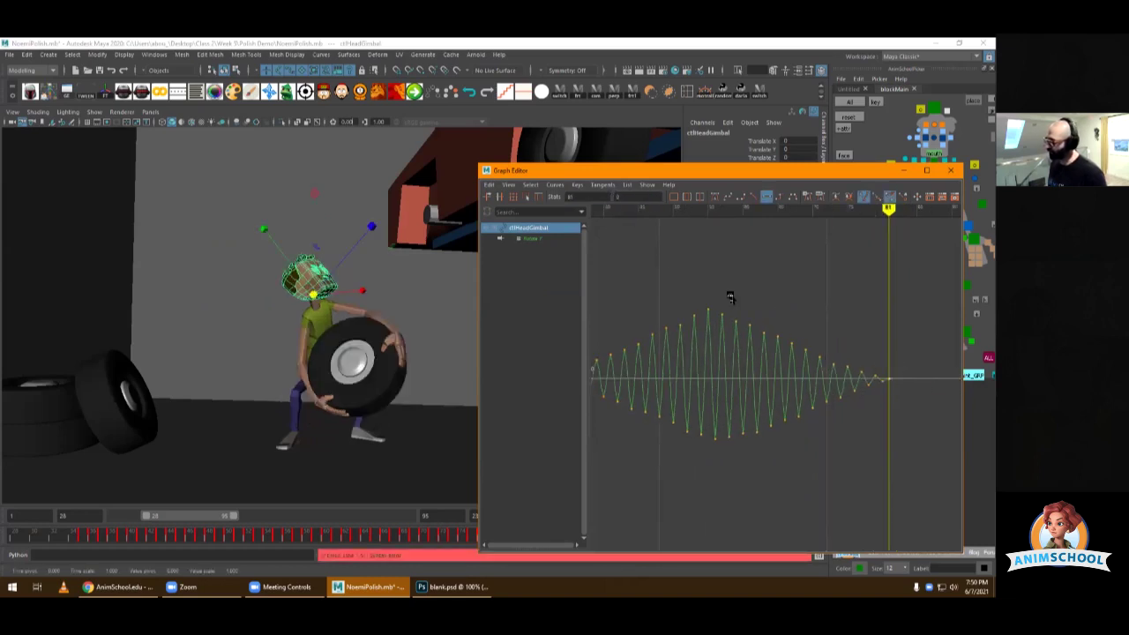
- Play back the reduced head shake from just before it starts
click(72, 536)
key(alt+v)
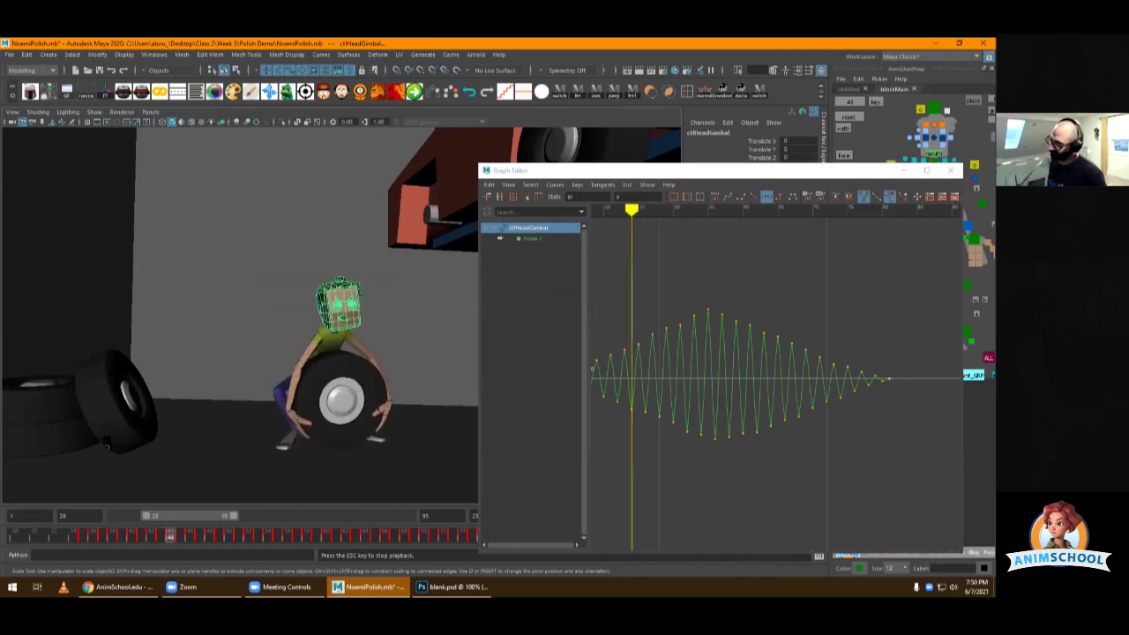
key(Escape)
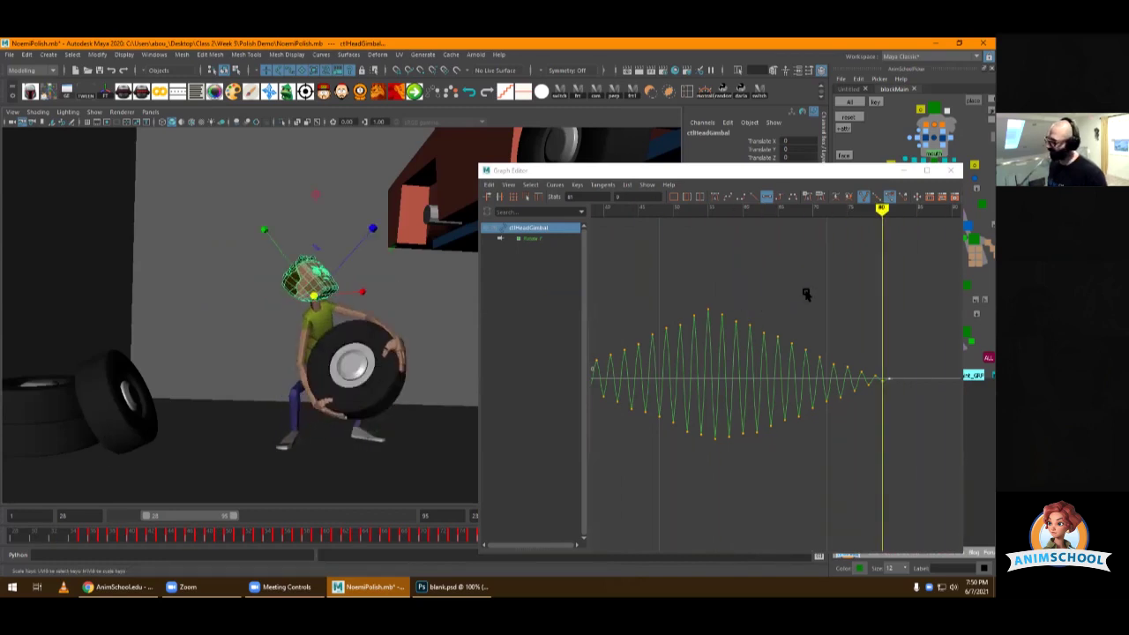
- Loosen the shake's ends by spreading the first Rotate Y keys earlier and the last ones to frames 80, 82 and 84
alt+middle_drag(731, 321, 803, 306)
drag(642, 374, 641, 371)
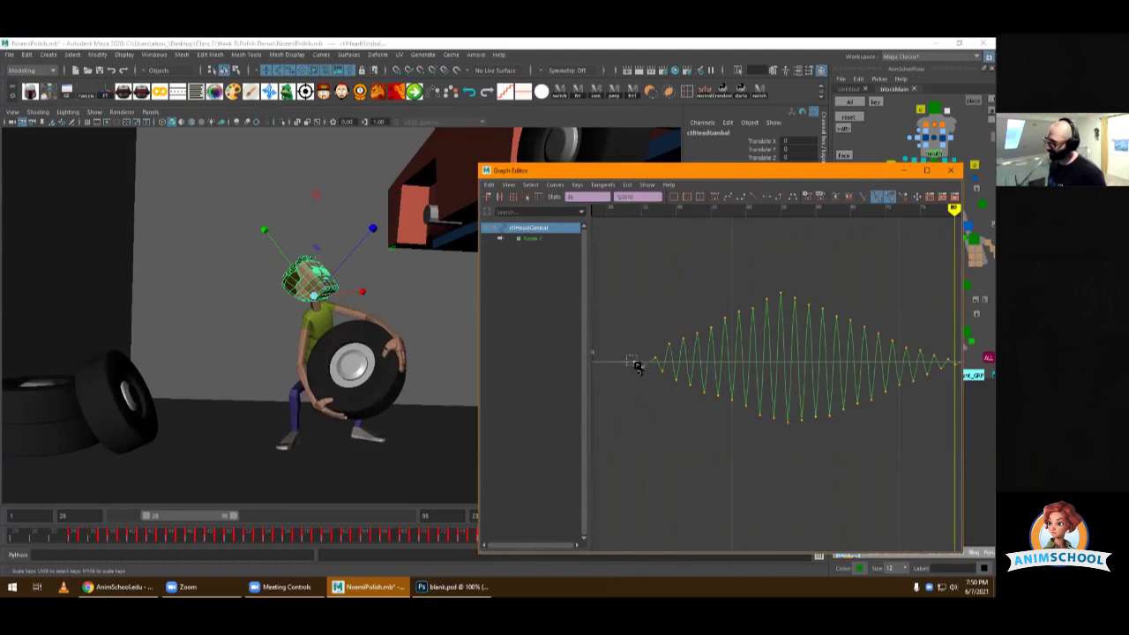
alt+middle_drag(807, 353, 713, 329)
mouse_move(782, 344)
mouse_down()
mouse_move(804, 325)
mouse_move(772, 349)
mouse_up()
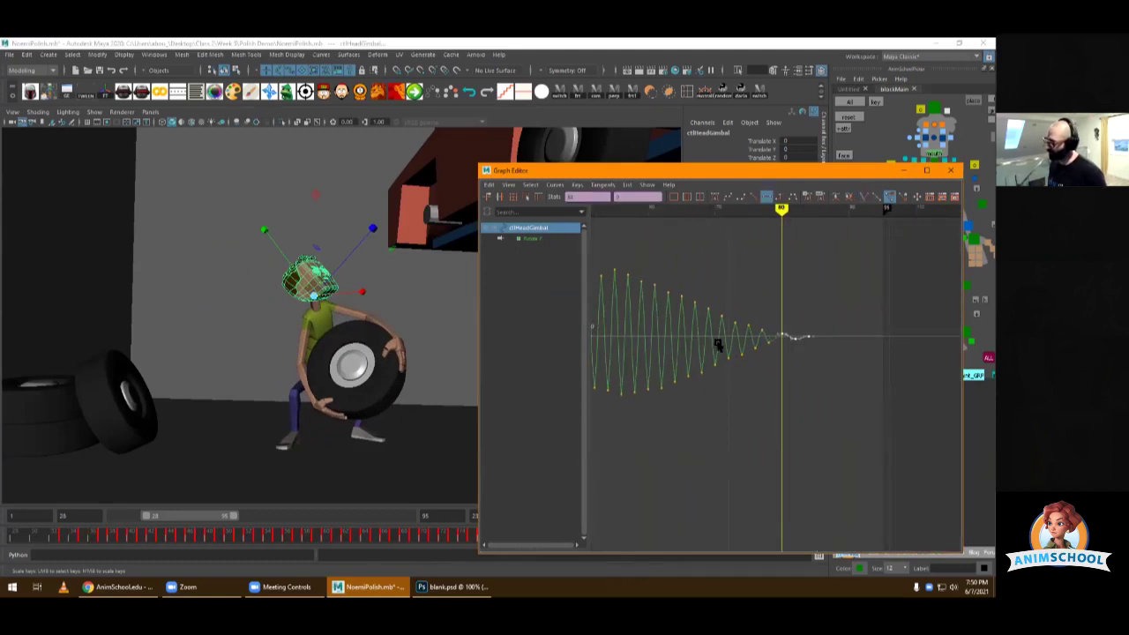
- Space the opening Rotate Y keys two frames apart at frames 32, 34 and 36, leading into frame 38
alt+middle_drag(695, 338, 797, 327)
alt+right_drag(797, 327, 739, 334)
alt+middle_drag(702, 355, 715, 344)
alt+right_drag(714, 344, 708, 301)
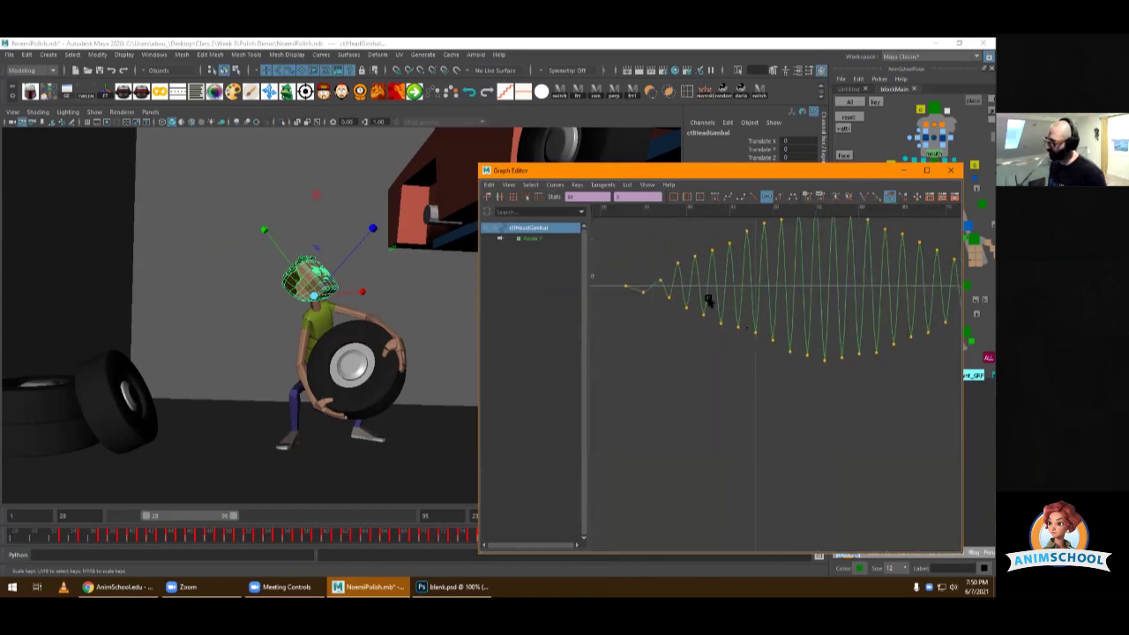
alt+right_drag(848, 313, 824, 324)
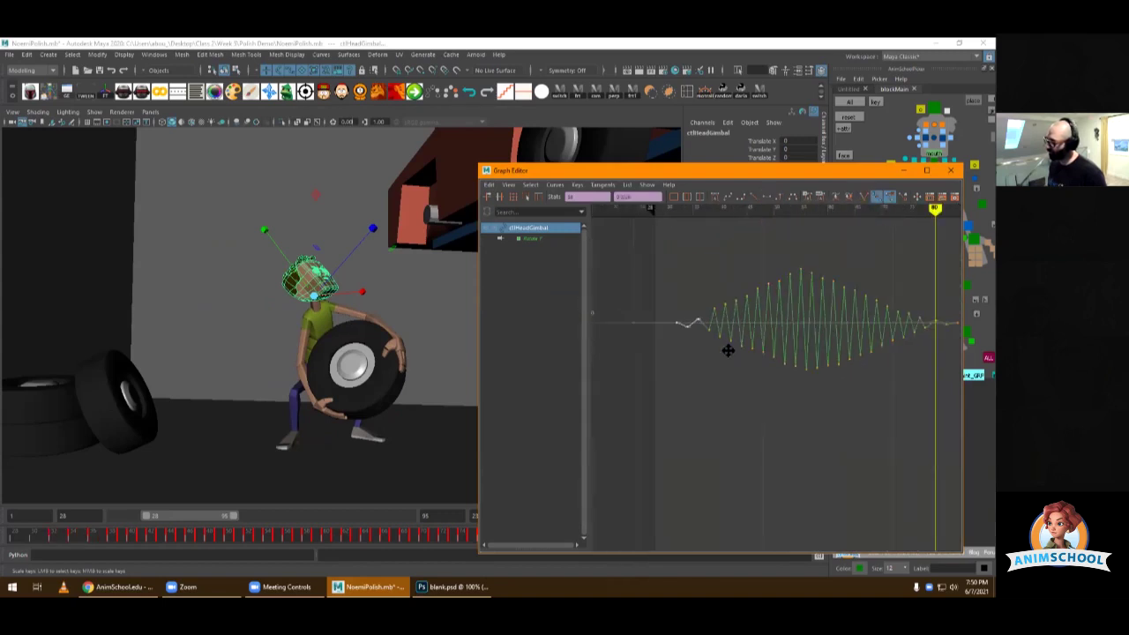
alt+middle_drag(824, 325, 729, 349)
- Play back the retimed head shake from the start of the playback range
click(14, 535)
key(alt+v)
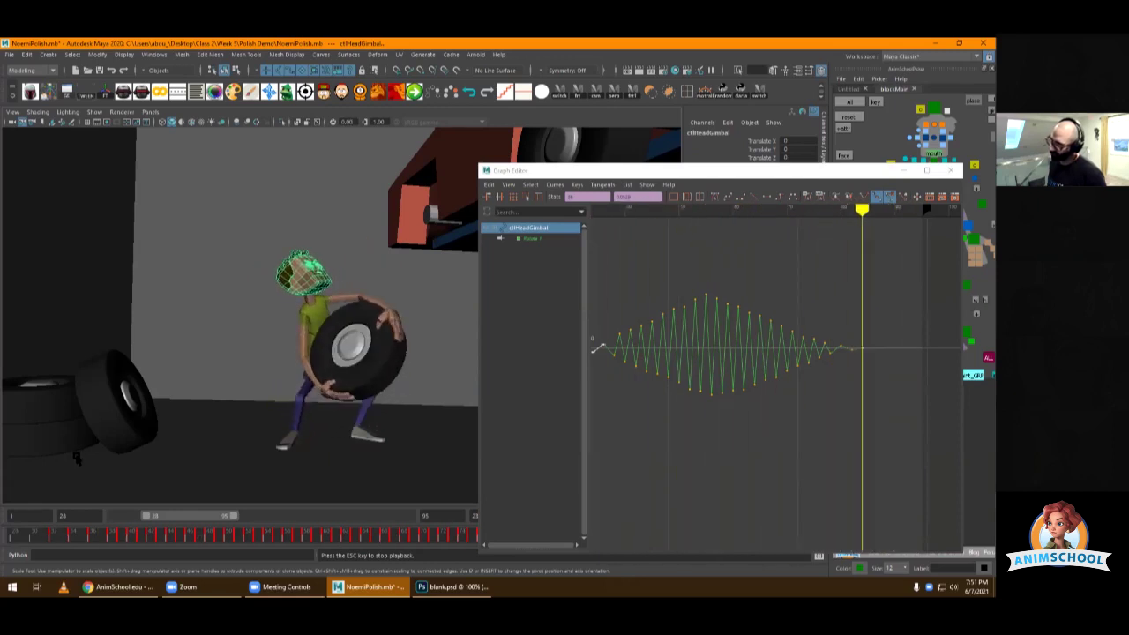
key(Escape)
- Deselect the head gimbal and playblast the shot to review the shake as a movie
click(212, 319)
right_click(214, 534)
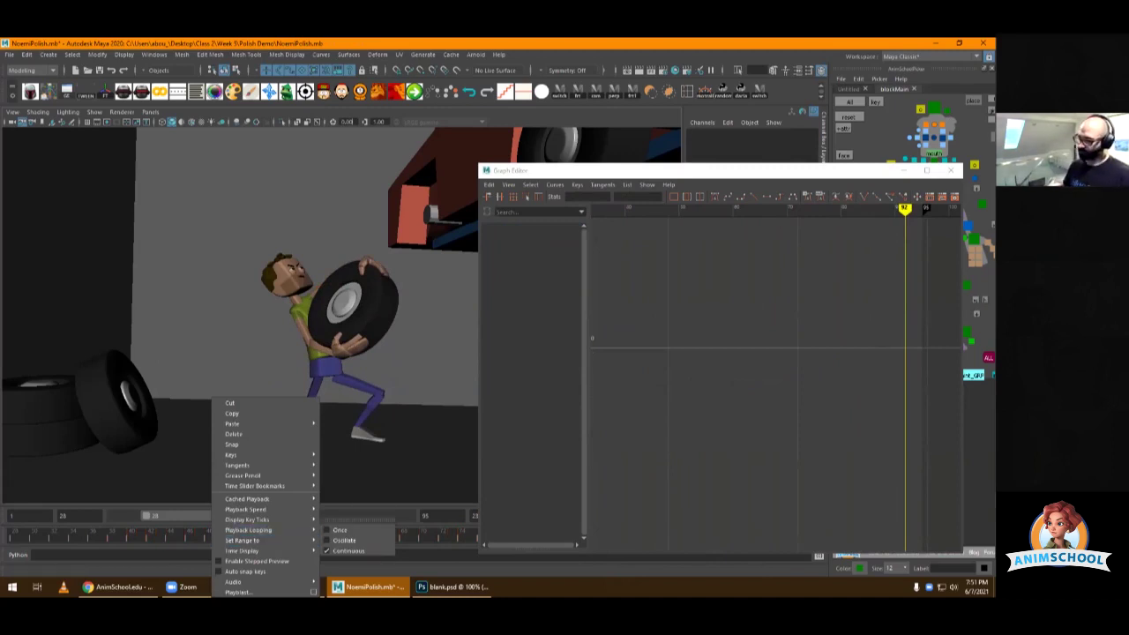
click(249, 593)
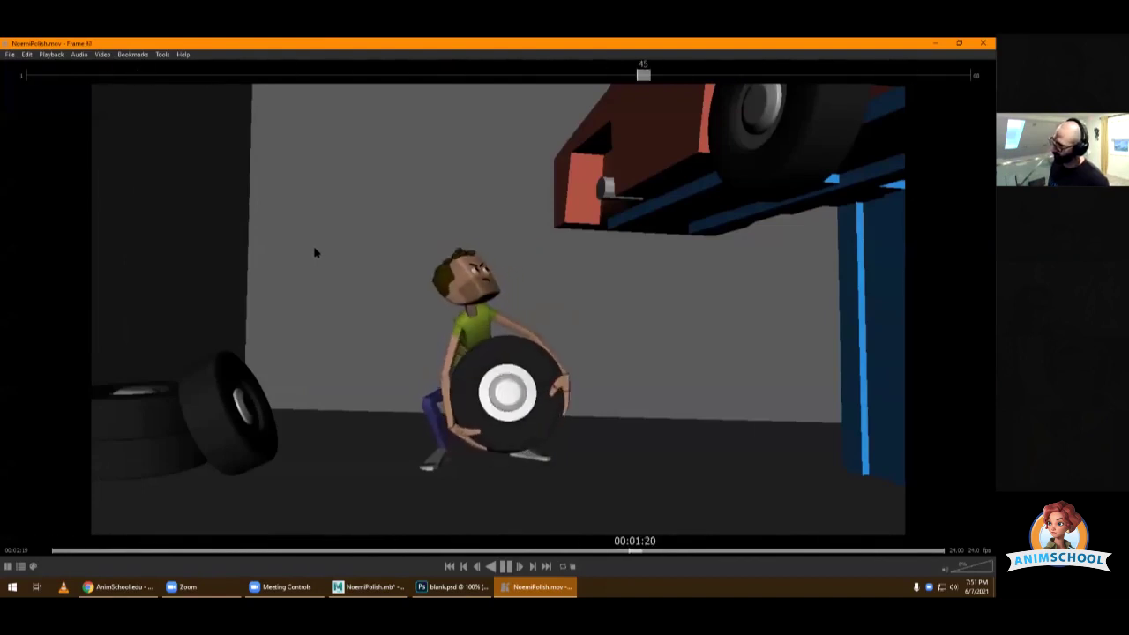
- Switch back to Maya, select the head gimbal and select all of its Rotate Y keys
click(393, 587)
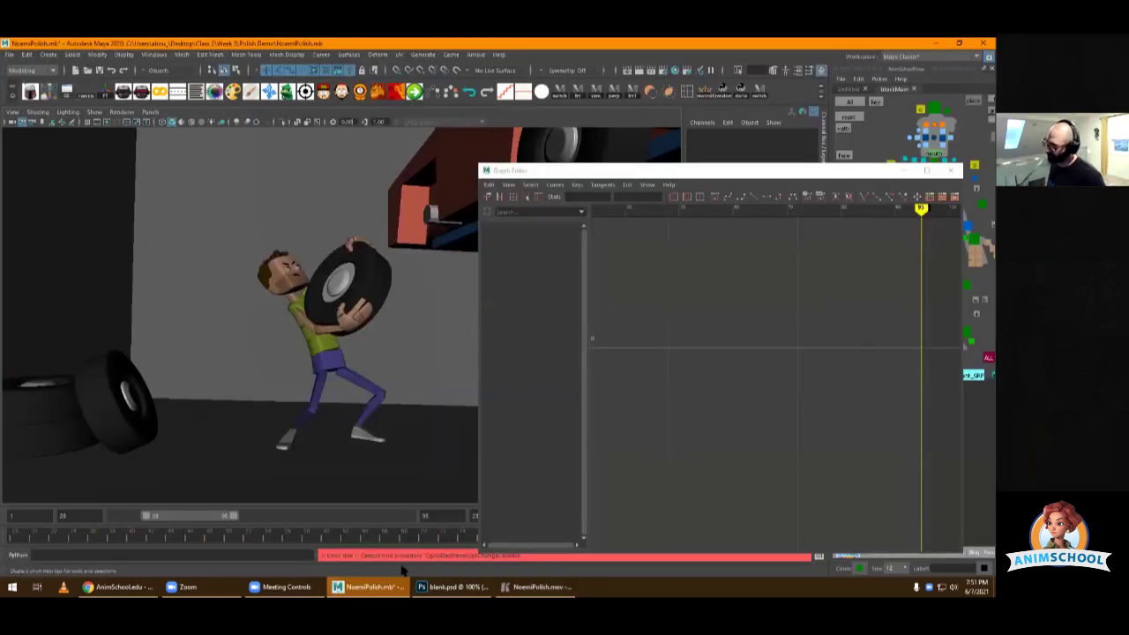
click(942, 124)
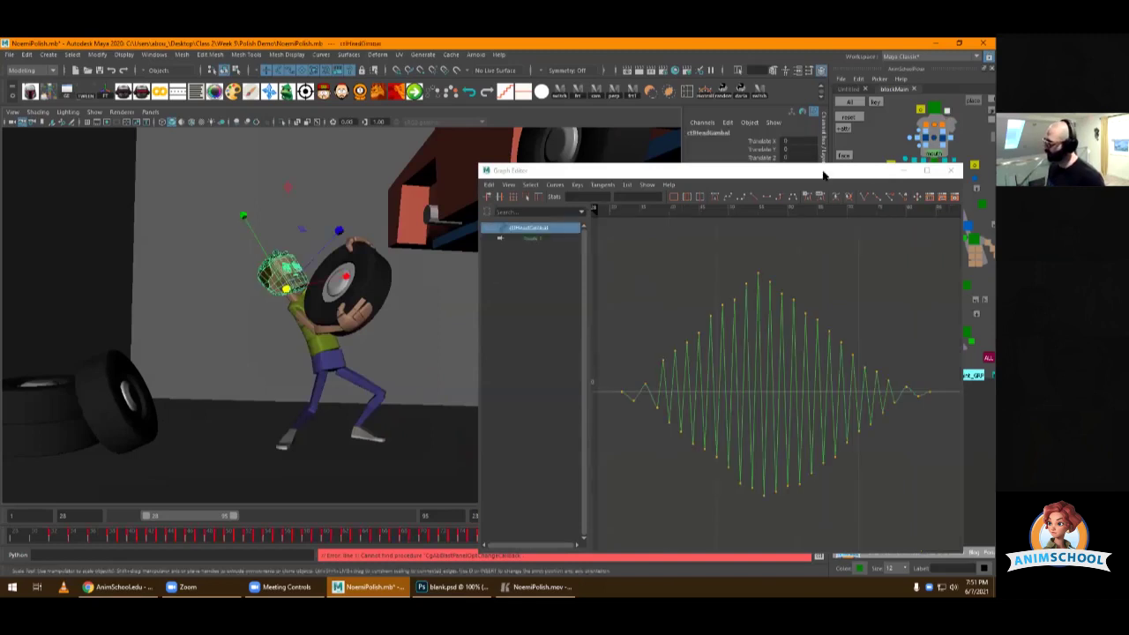
alt+right_drag(663, 268, 889, 278)
drag(881, 284, 638, 474)
key(f)
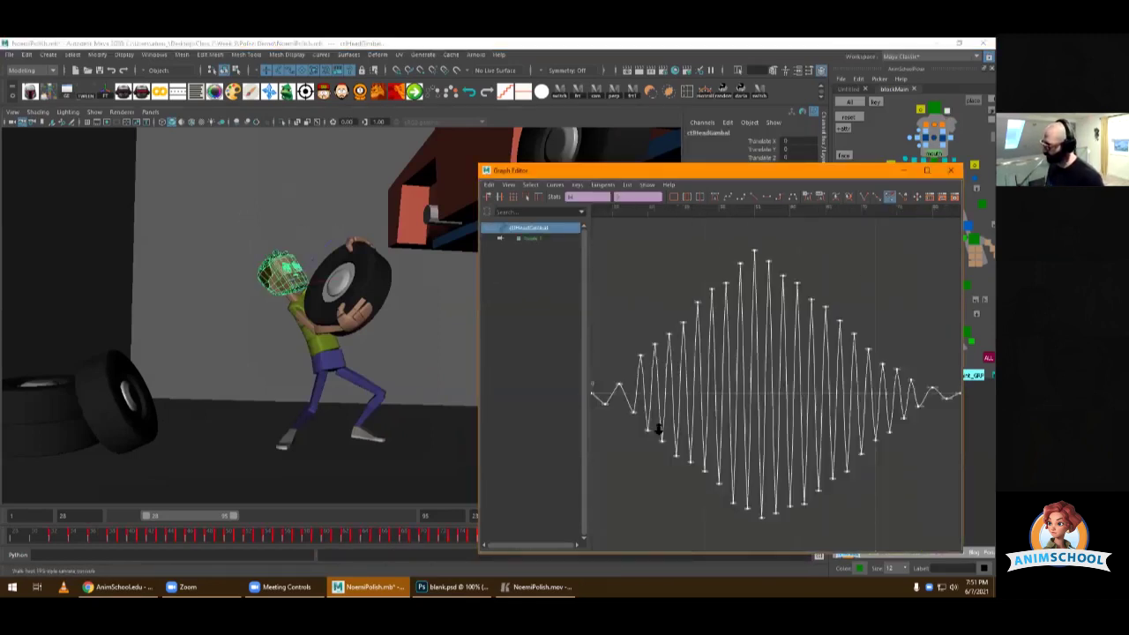
alt+right_drag(661, 433, 680, 410)
alt+middle_drag(680, 409, 777, 395)
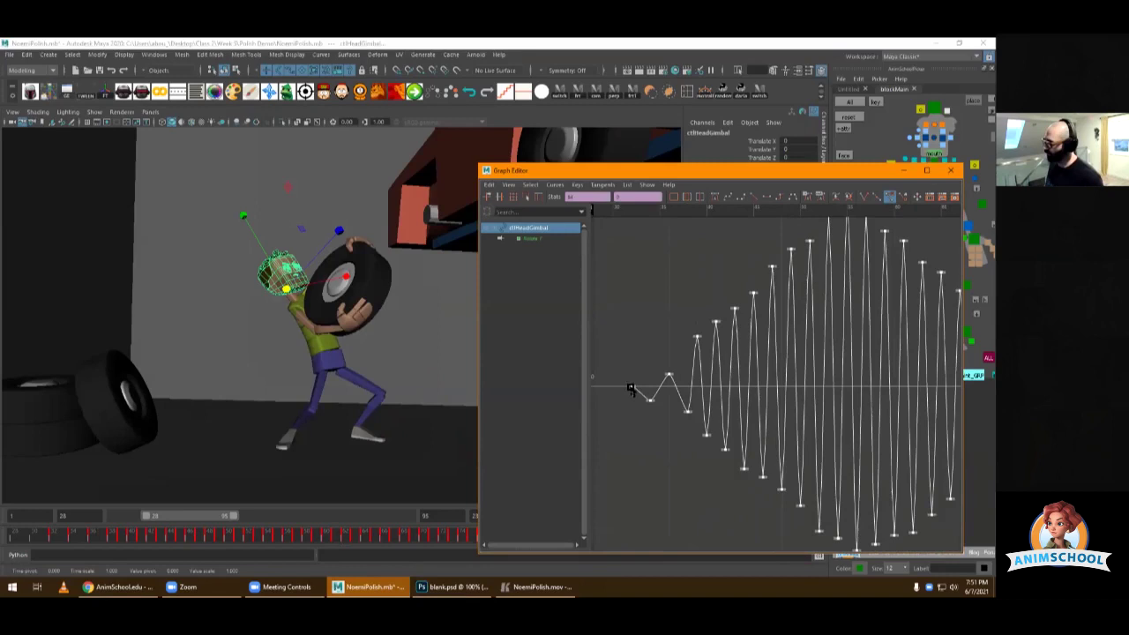
scroll(698, 318, down, 4)
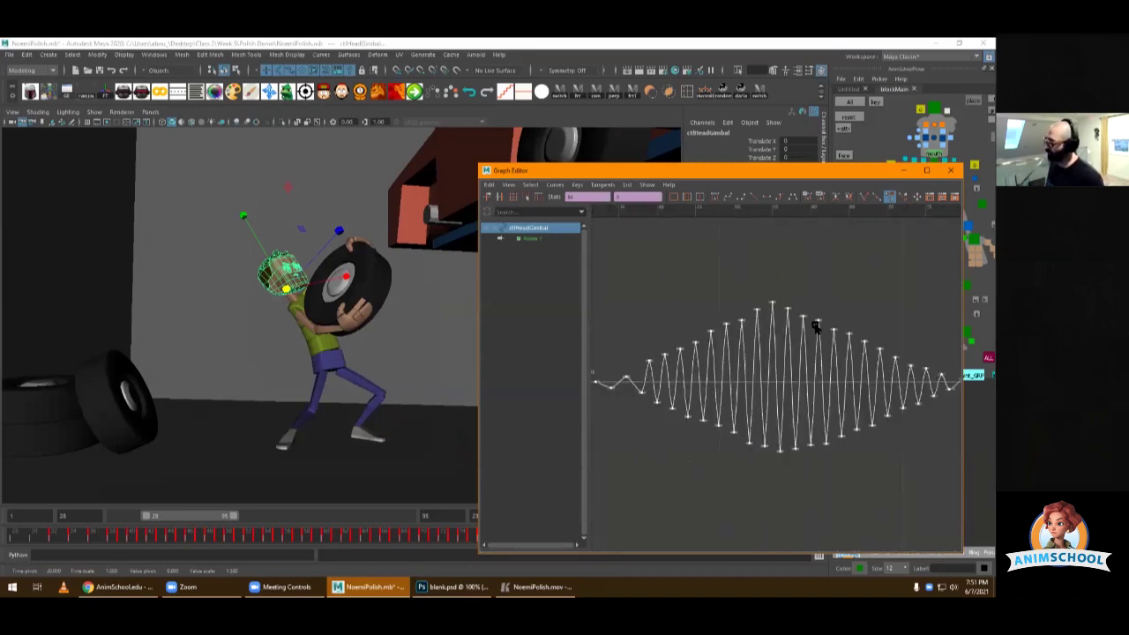
- Shift the Rotate Y keys from frame 57 onward four frames later to make room for an extra shake
alt+right_drag(816, 326, 795, 360)
click(781, 355)
alt+middle_drag(781, 355, 699, 343)
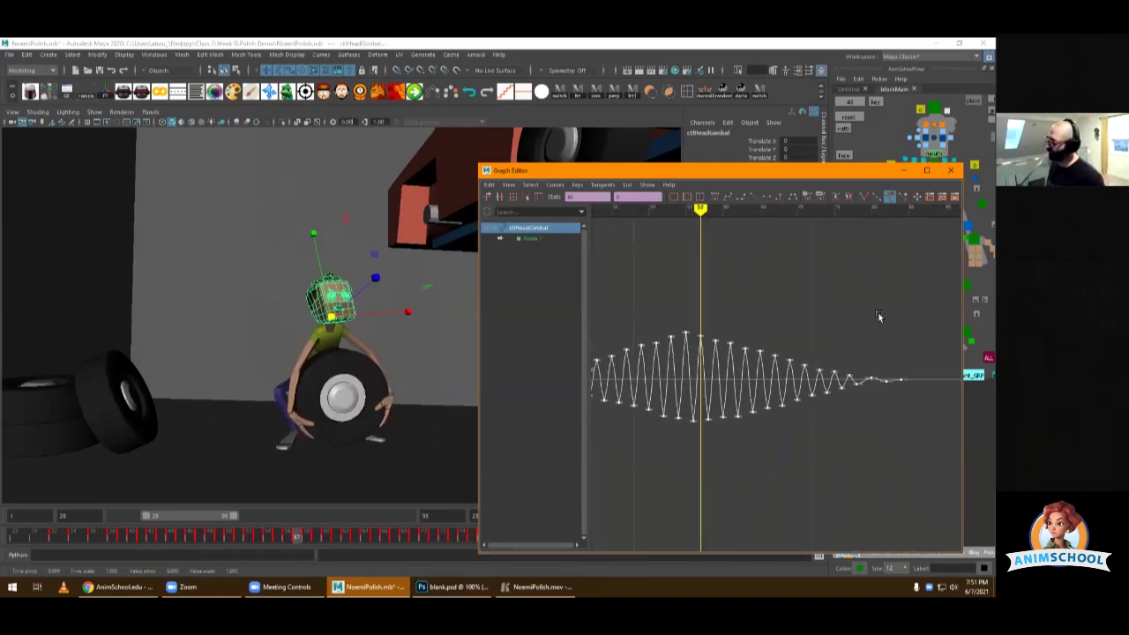
drag(922, 305, 712, 453)
click(733, 328)
shift+middle_drag(709, 347, 723, 346)
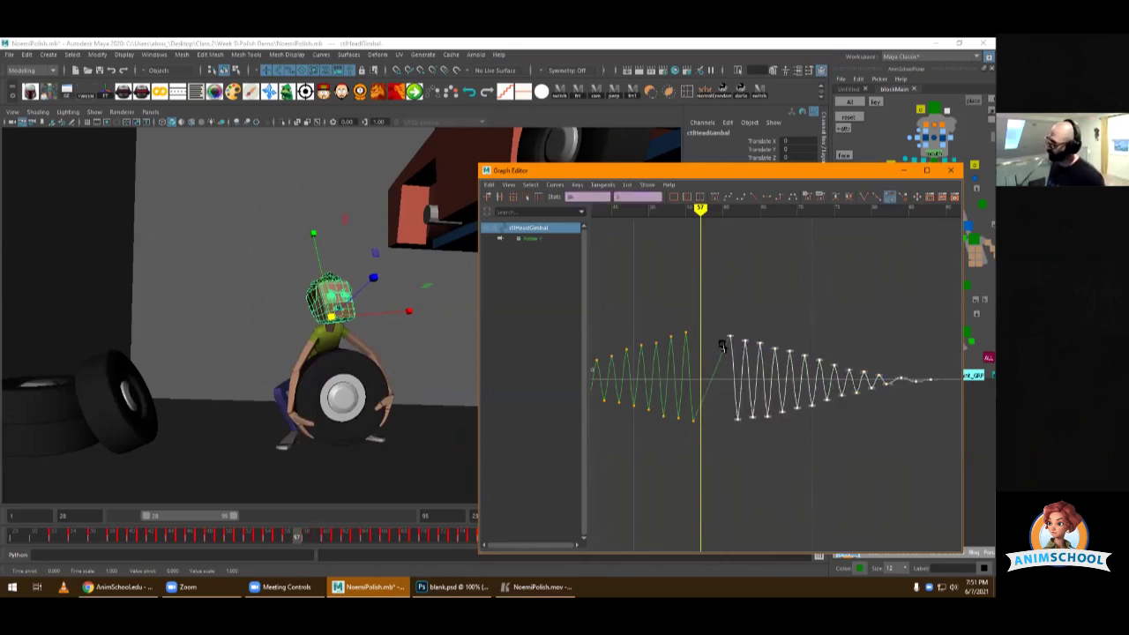
- Copy the neighbouring high and low Rotate Y keys into the start of the gap at frames 57 and 58
drag(679, 342, 679, 342)
key(ctrl+c)
key(ctrl+v)
key(alt+period)
drag(706, 394, 690, 431)
key(ctrl+c)
key(ctrl+v)
key(alt+period)
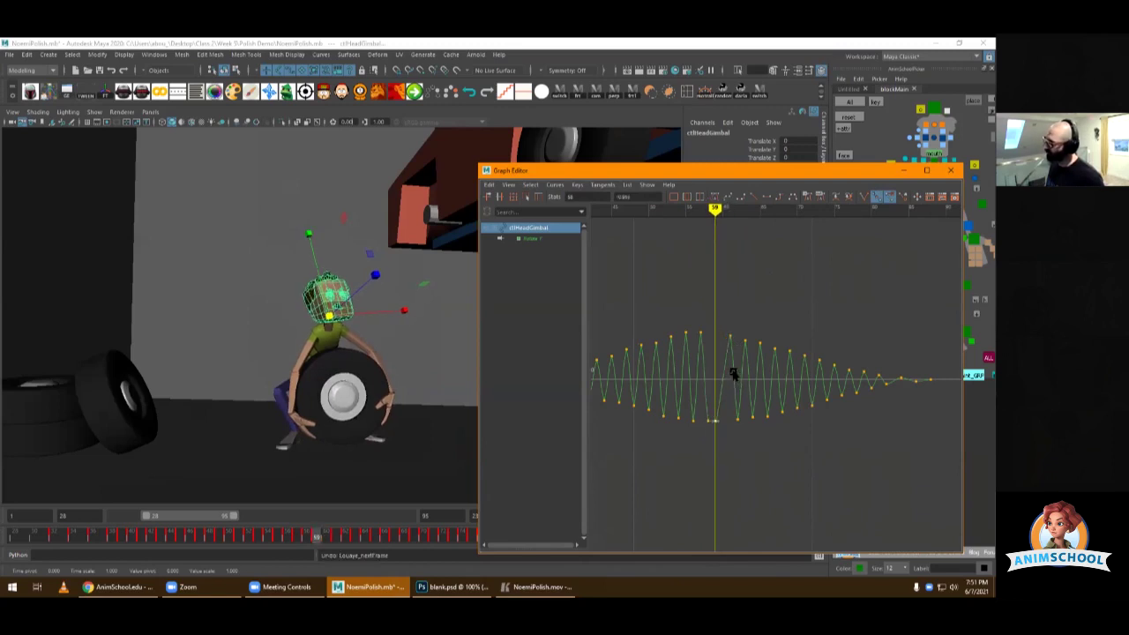
- Fill frames 59 and 60 with copied high and low keys and reshape the middle keys into a single peak
key(ctrl+z)
click(729, 334)
key(ctrl+c)
key(ctrl+v)
key(alt+period)
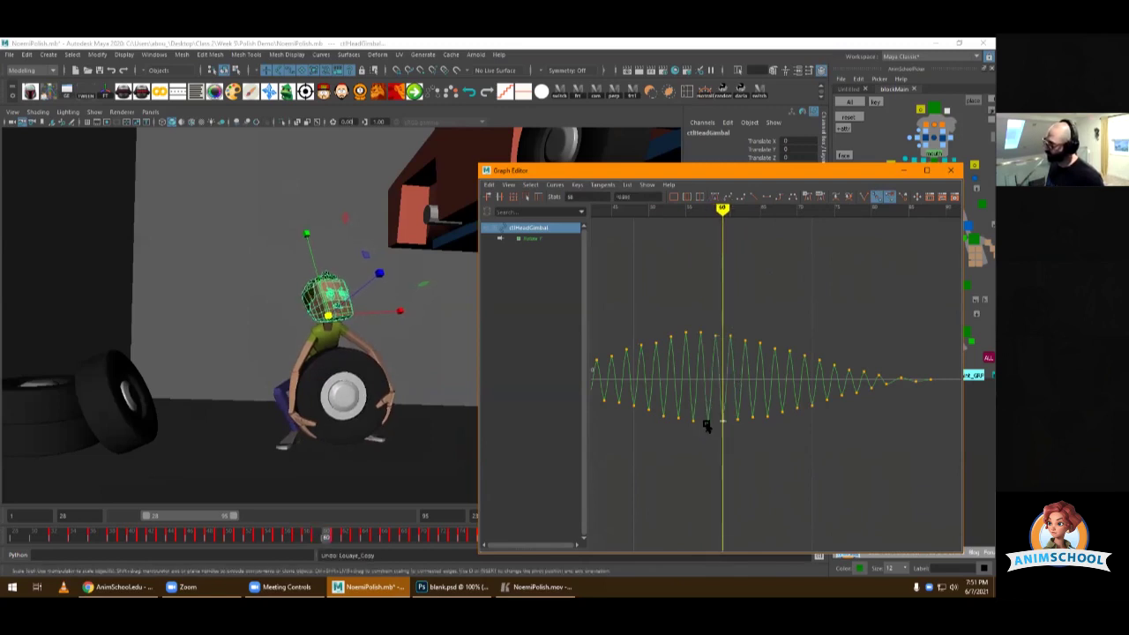
alt+right_drag(752, 328, 739, 285)
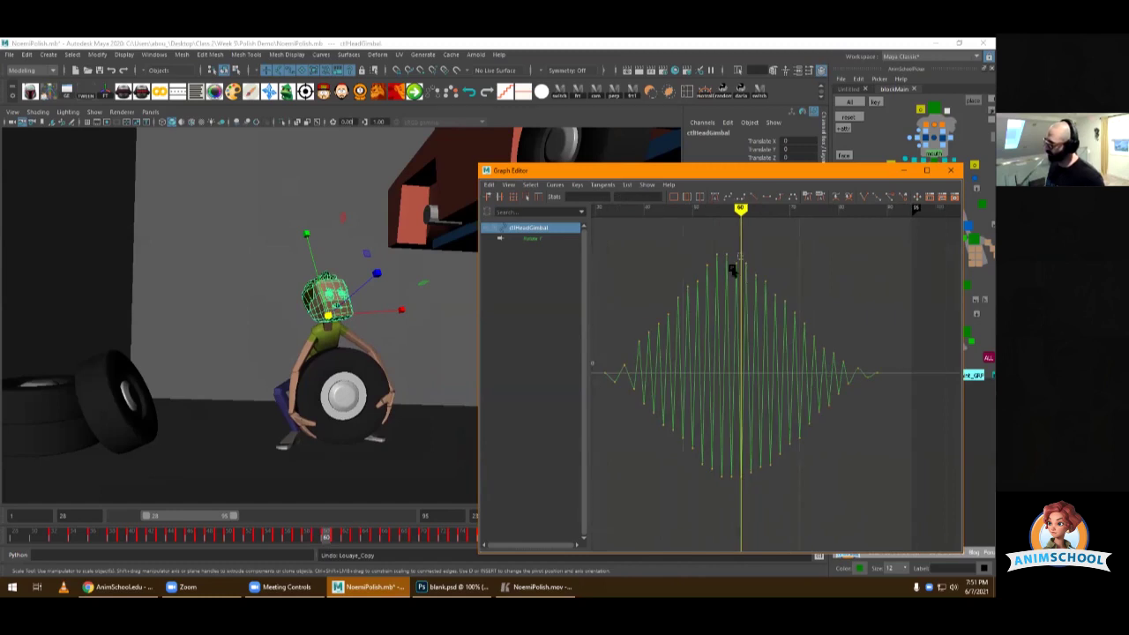
key(w)
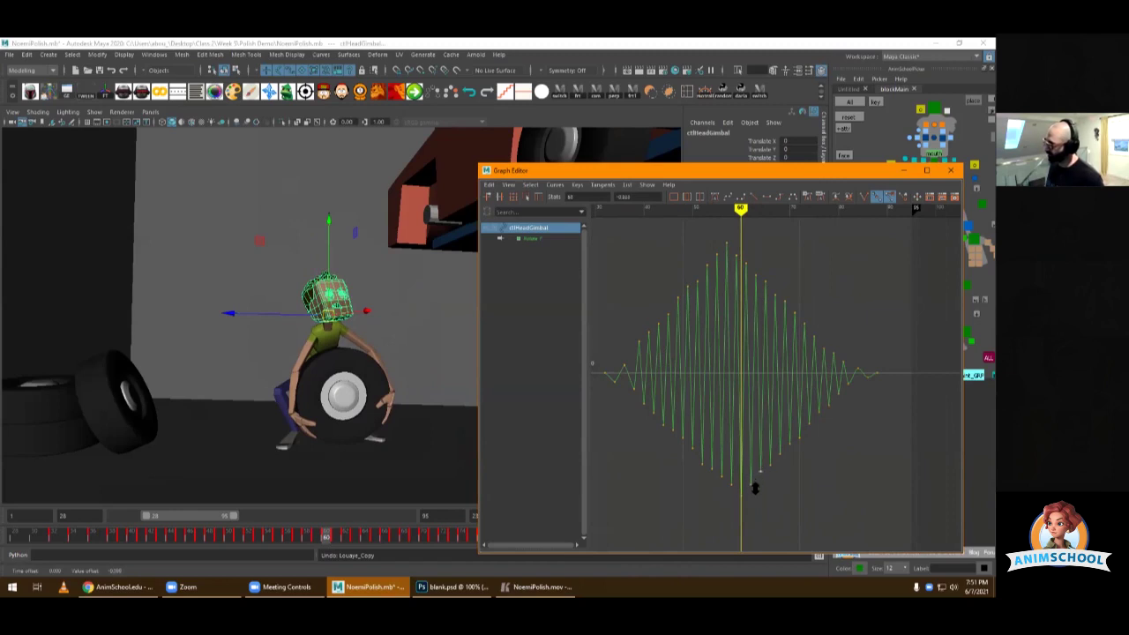
- Play back the extended head shake from frame 30
drag(112, 536, 21, 536)
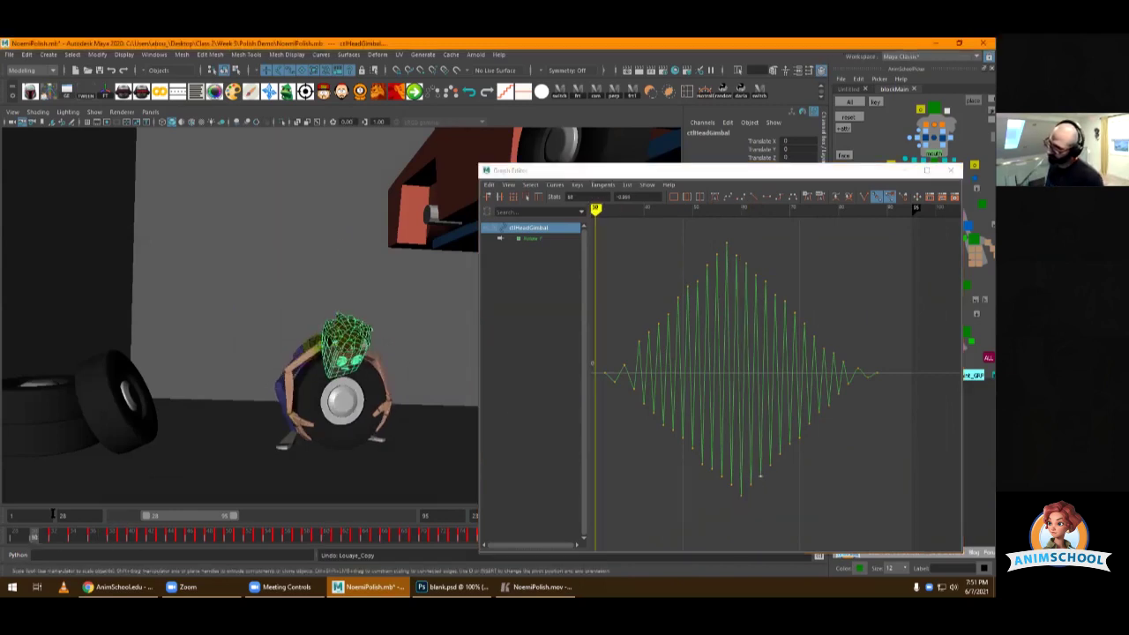
key(alt+v)
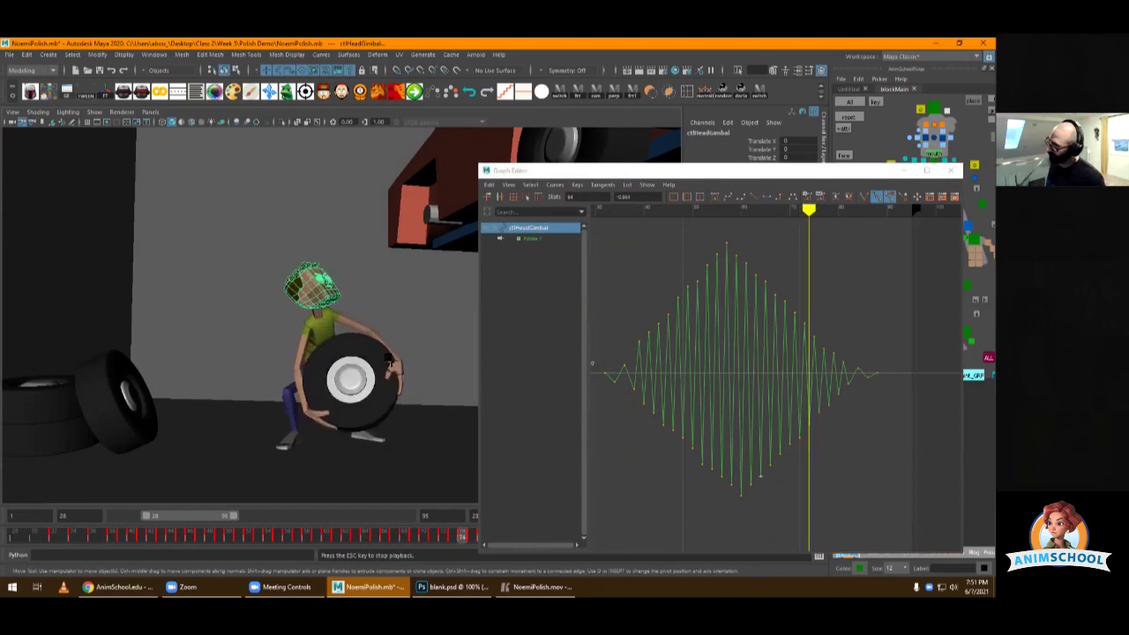
click(898, 302)
- Soften the shake by scaling down the values of all Rotate Y keys around the zero baseline
drag(874, 269, 758, 364)
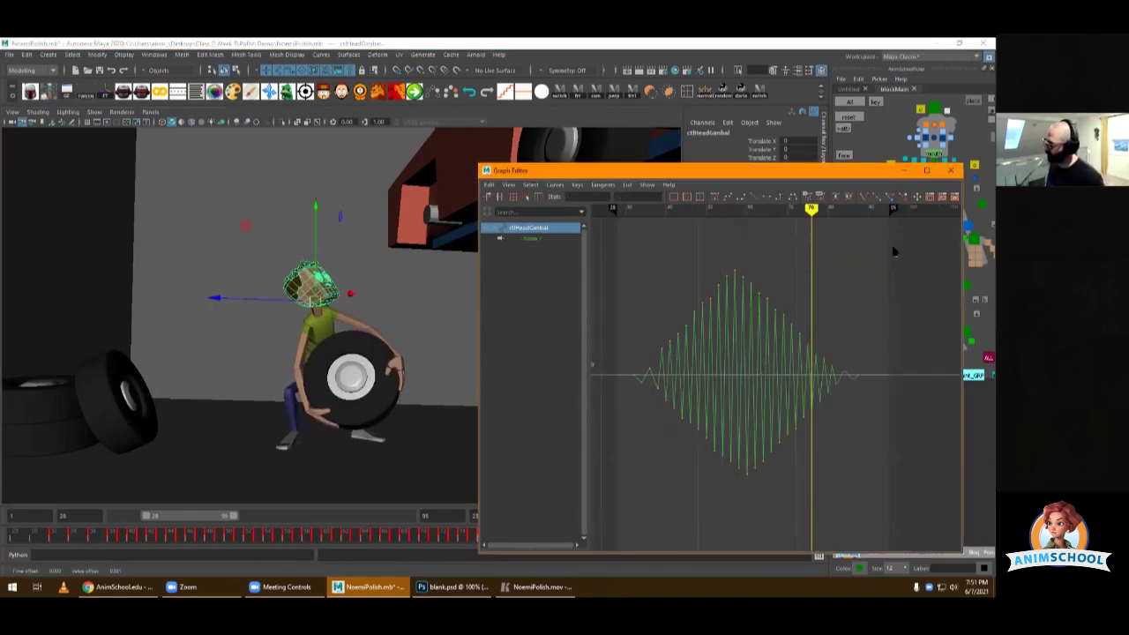
drag(895, 248, 619, 507)
alt+middle_drag(622, 410, 723, 408)
scroll(743, 382, down, 2)
scroll(745, 375, up, 4)
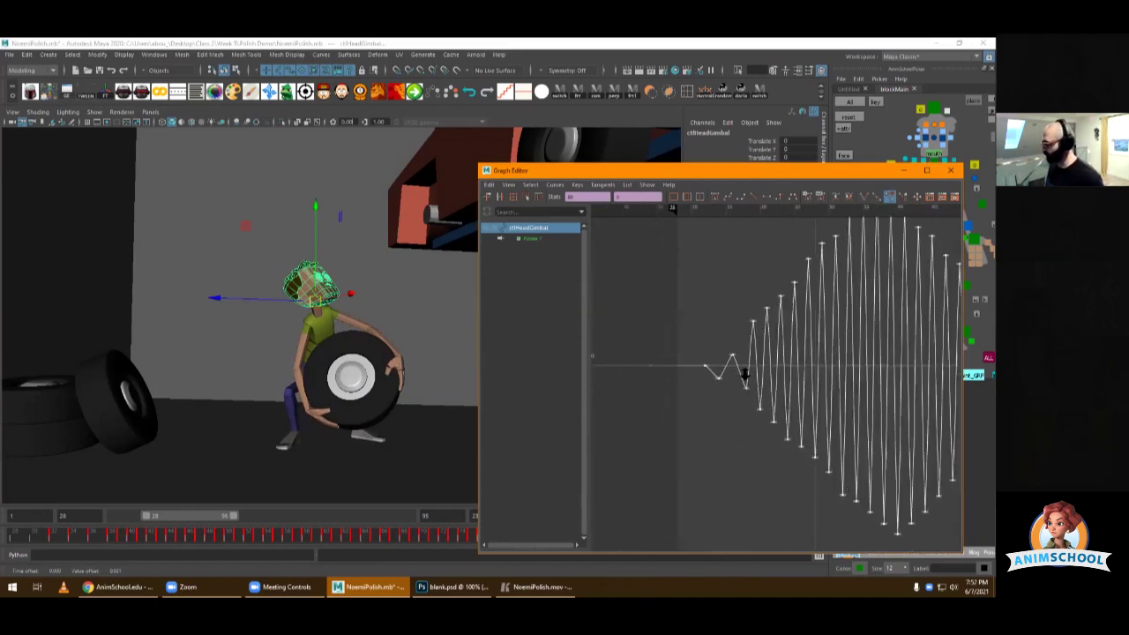
scroll(745, 374, up, 2)
middle_drag(698, 366, 701, 376)
key(w)
- Play back the softened shake, then playblast the shot over NoemiPolish.mov, review the movie and close it
key(alt+v)
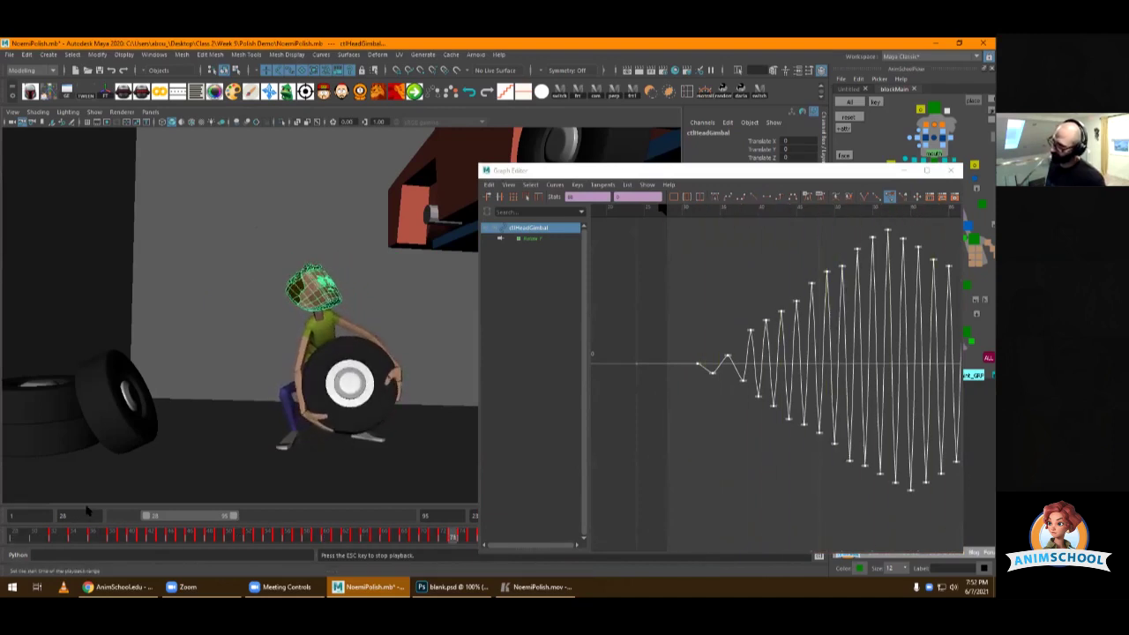
click(159, 463)
right_click(181, 538)
click(208, 532)
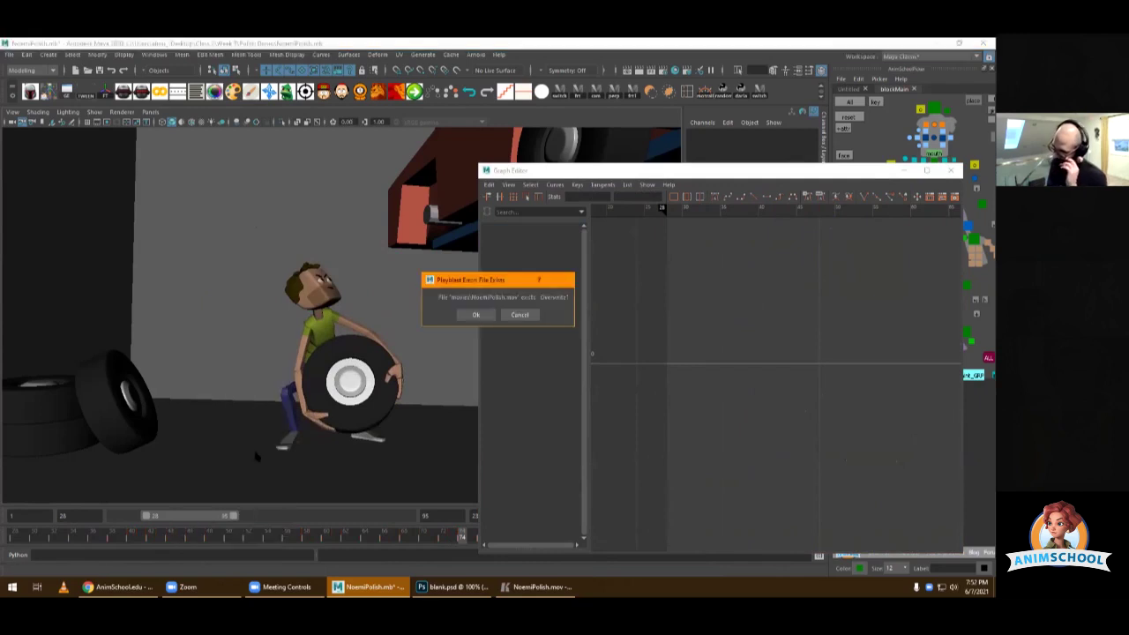
click(474, 315)
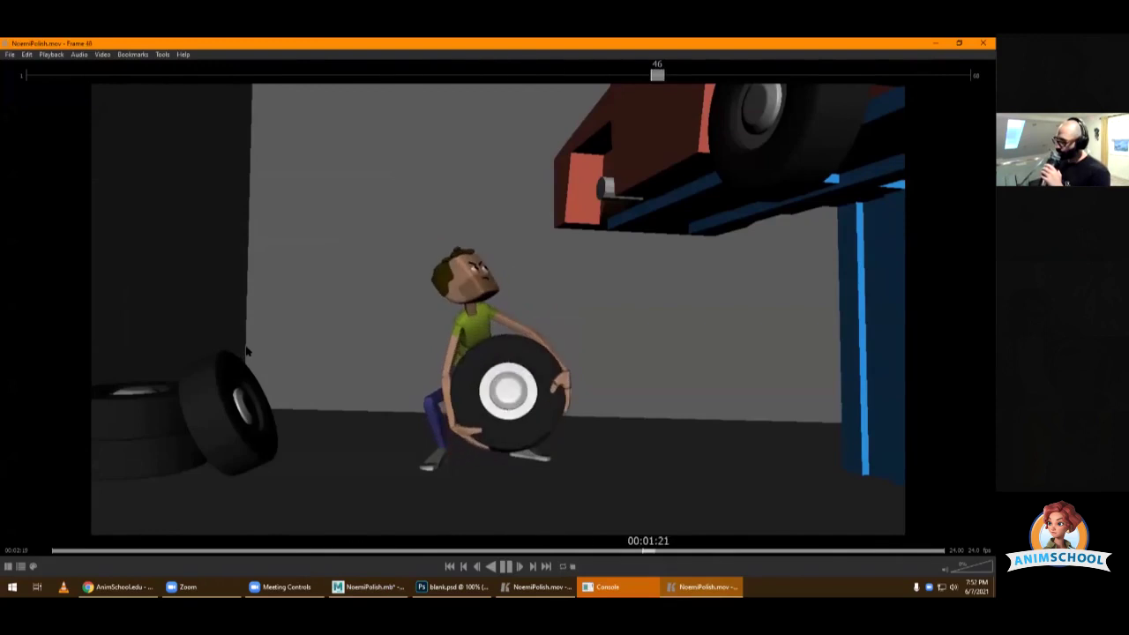
click(982, 43)
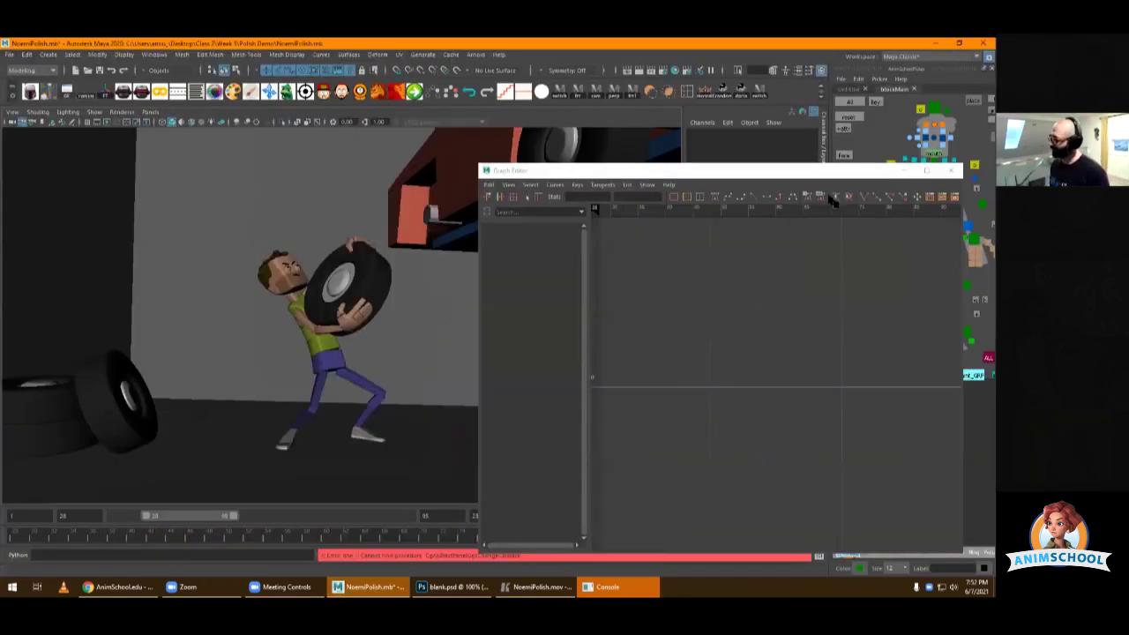
- Strengthen the shake slightly by scaling up all of the head gimbal's Rotate Y key values around zero
click(947, 111)
click(765, 302)
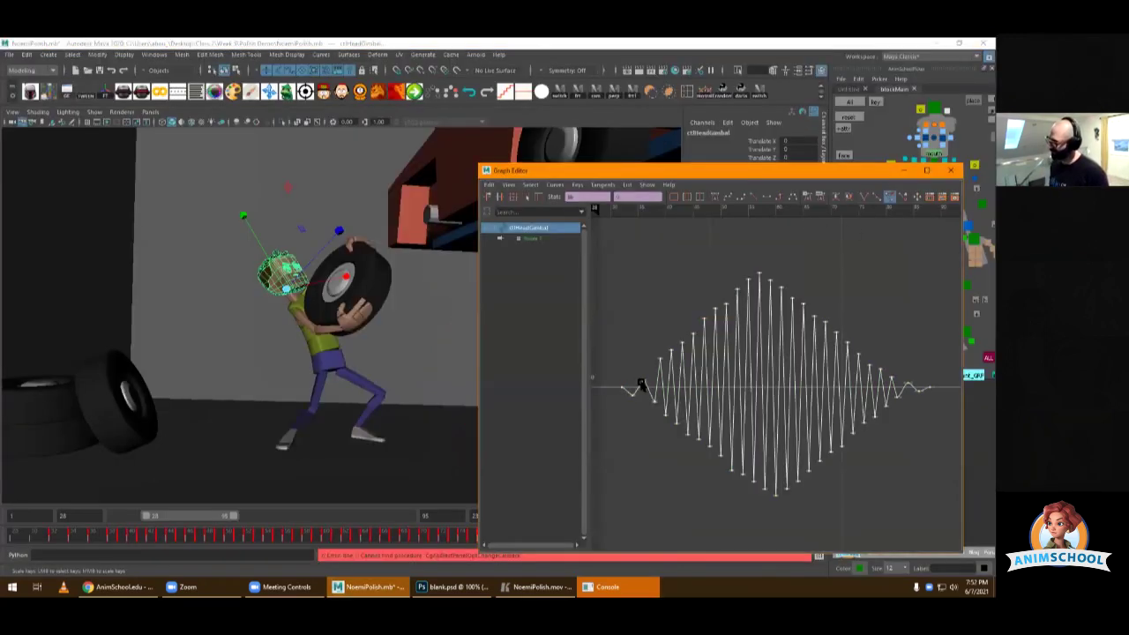
key(e)
key(r)
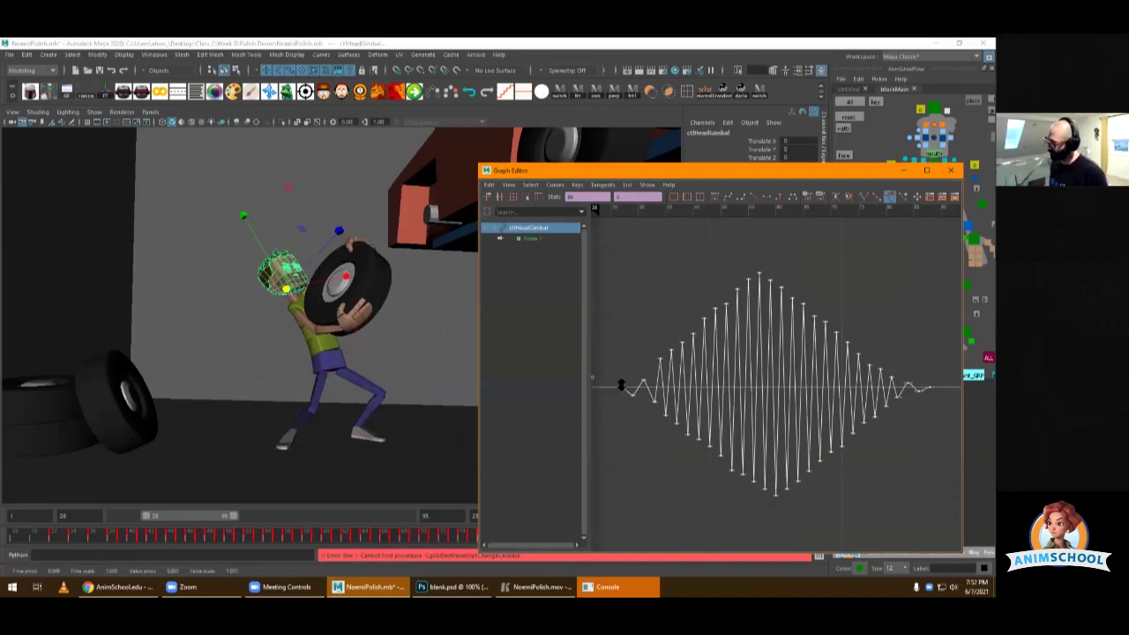
middle_drag(621, 385, 621, 382)
key(ctrl+z)
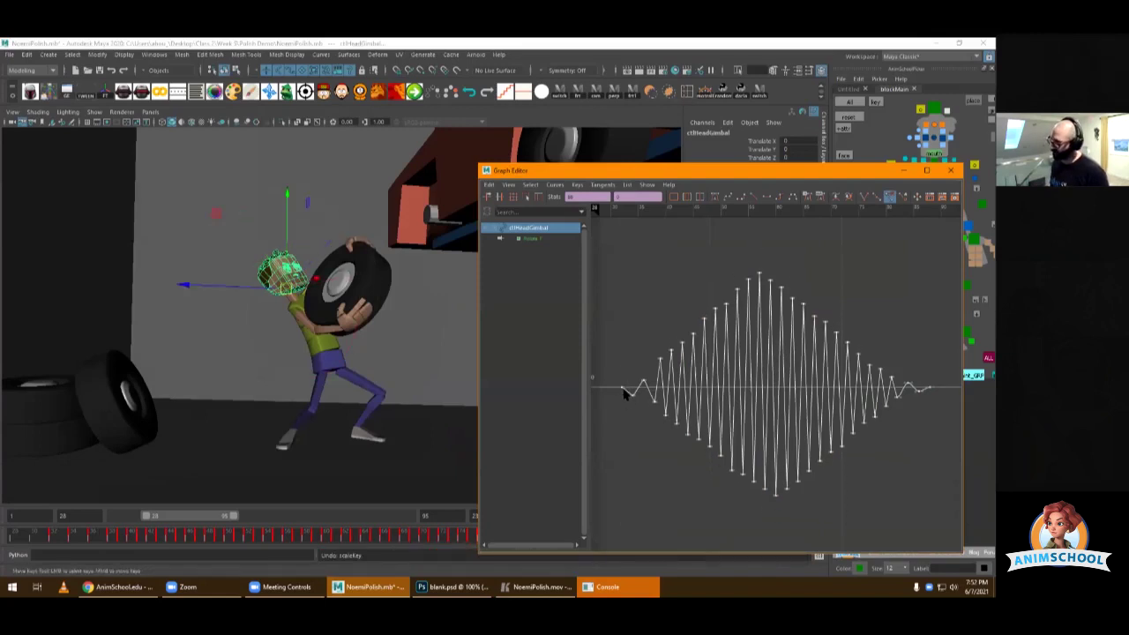
drag(618, 379, 620, 385)
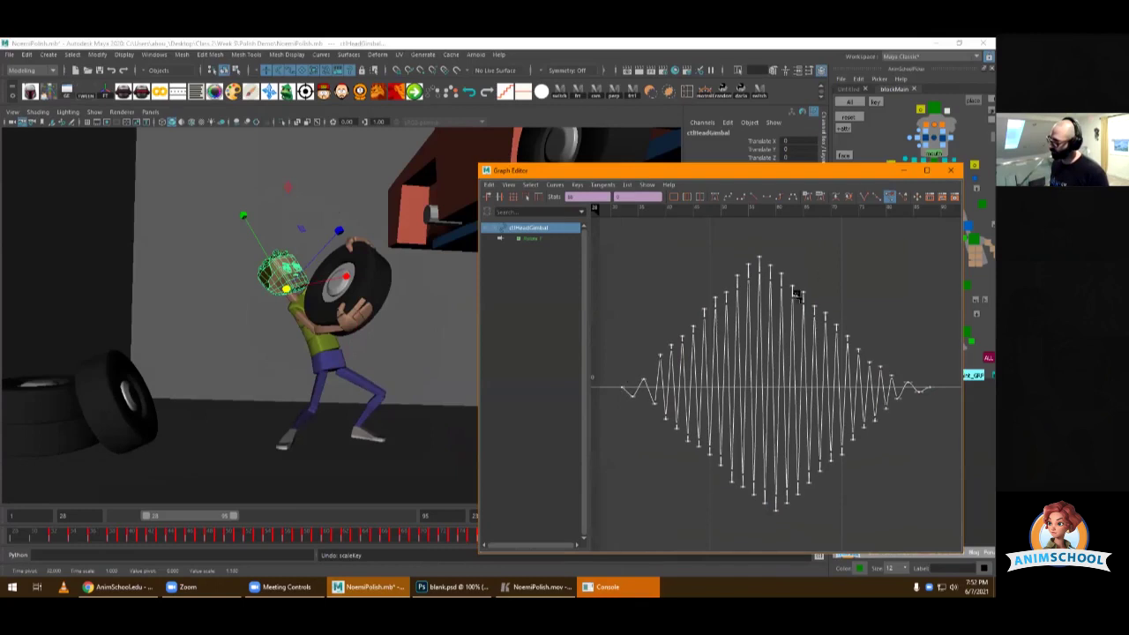
- Try shifting the middle Rotate Y keys to higher values, and undo the shift
drag(865, 276, 792, 331)
click(736, 279)
alt+right_drag(737, 279, 771, 298)
click(737, 316)
key(f)
shift+middle_drag(733, 290, 737, 243)
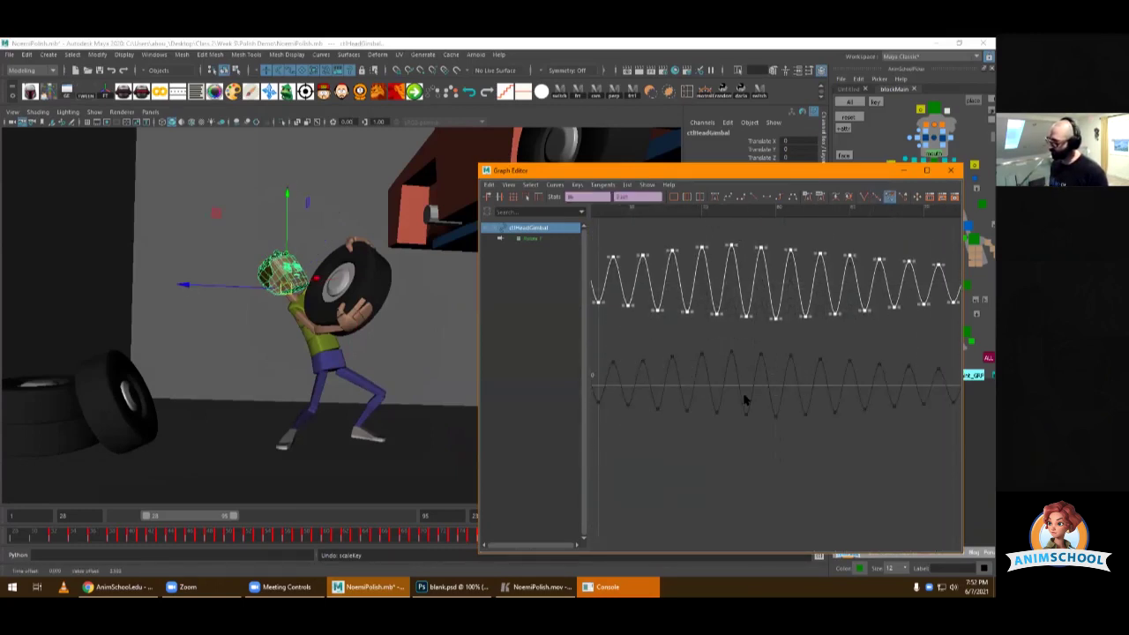
key(ctrl+z)
alt+right_drag(758, 329, 741, 289)
key(ctrl+z)
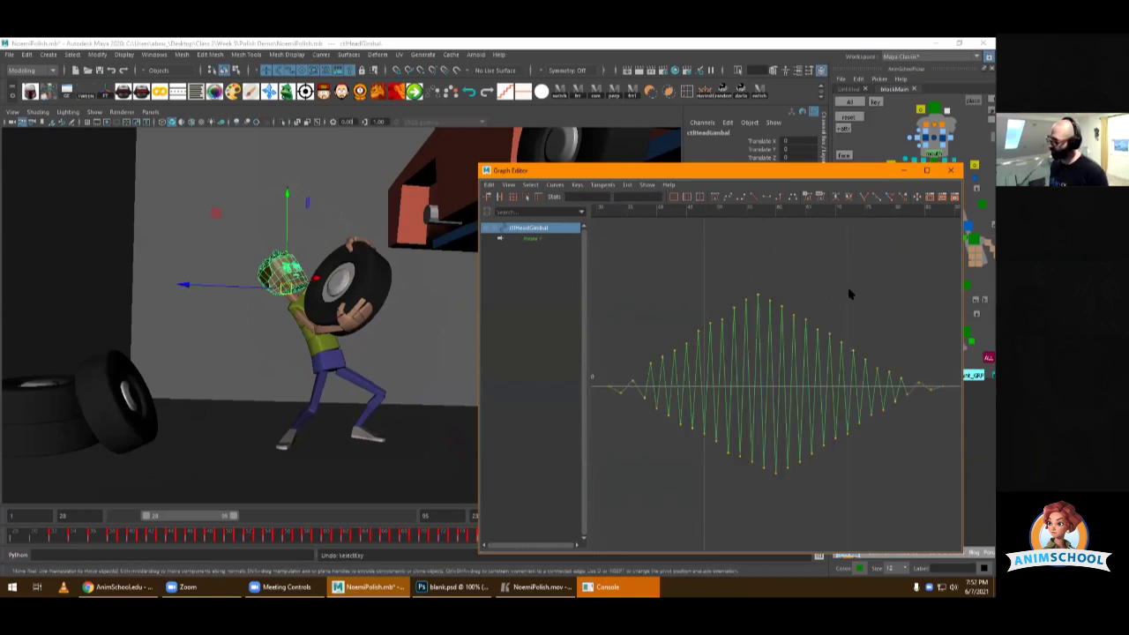
key(ctrl+z)
key(ctrl+z)
scroll(882, 269, down, 4)
- Select the entire Rotate Y curve and scale its key values up a little more around zero
drag(896, 259, 646, 434)
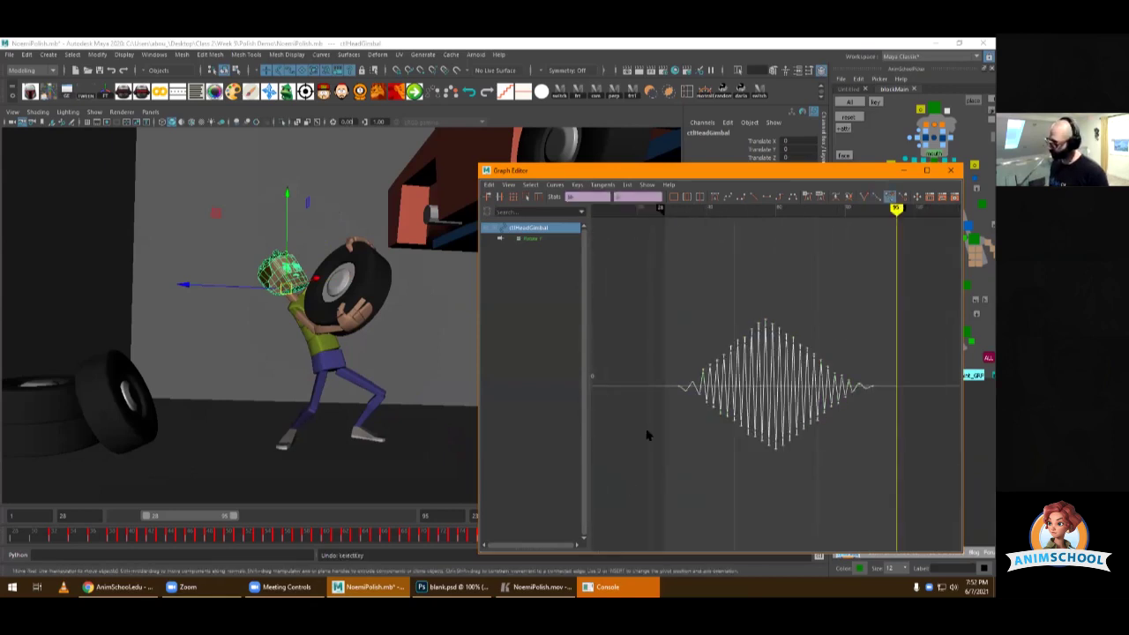
key(f)
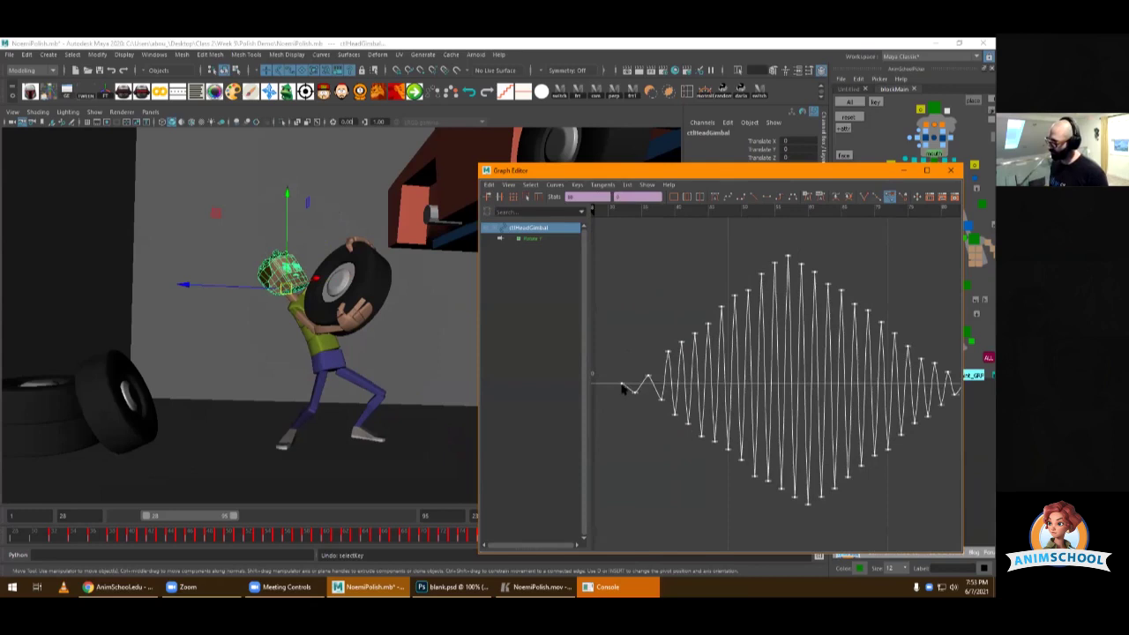
key(e)
key(r)
middle_drag(622, 383, 623, 378)
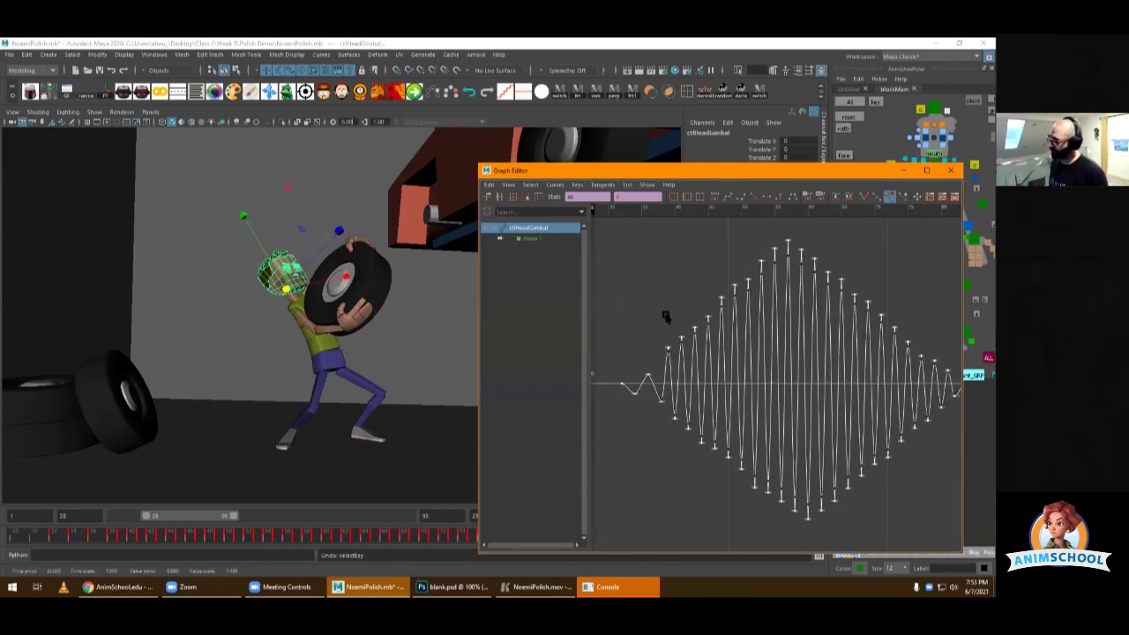
- Deselect the head gimbal, playblast the strengthened shake over NoemiPolish.mov, review the movie and close it
click(447, 436)
right_click(333, 539)
click(353, 533)
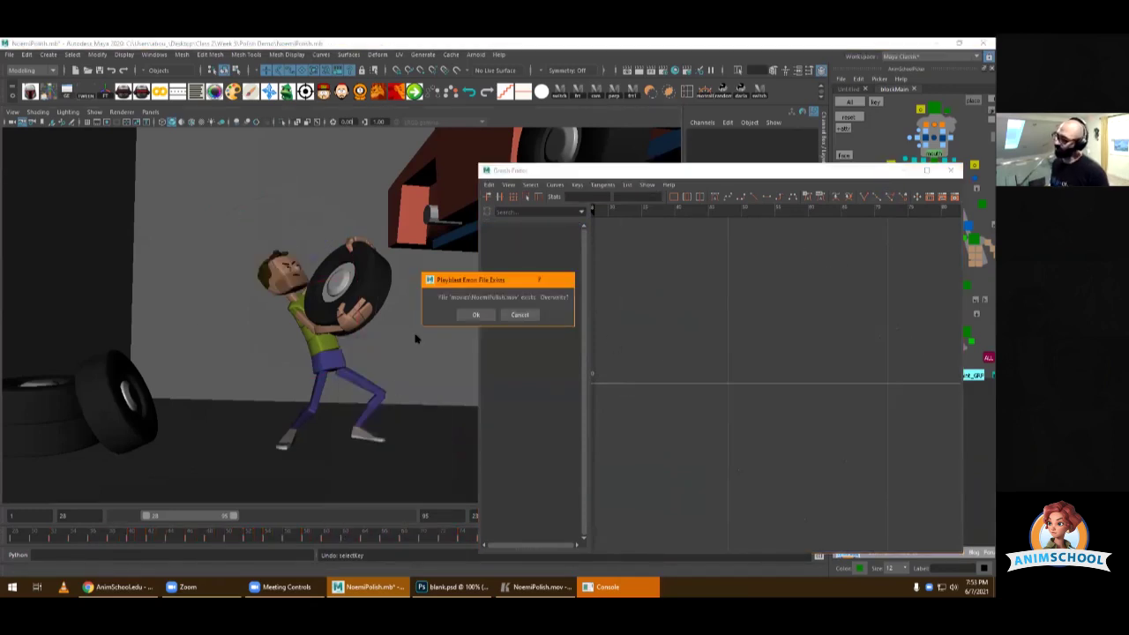
click(473, 316)
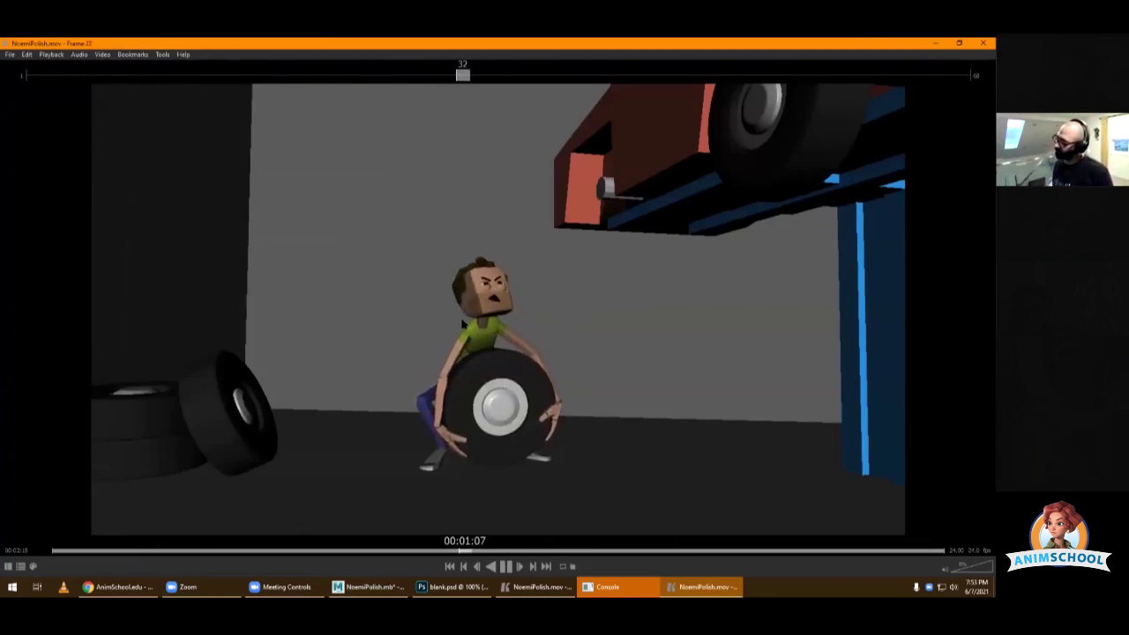
click(983, 44)
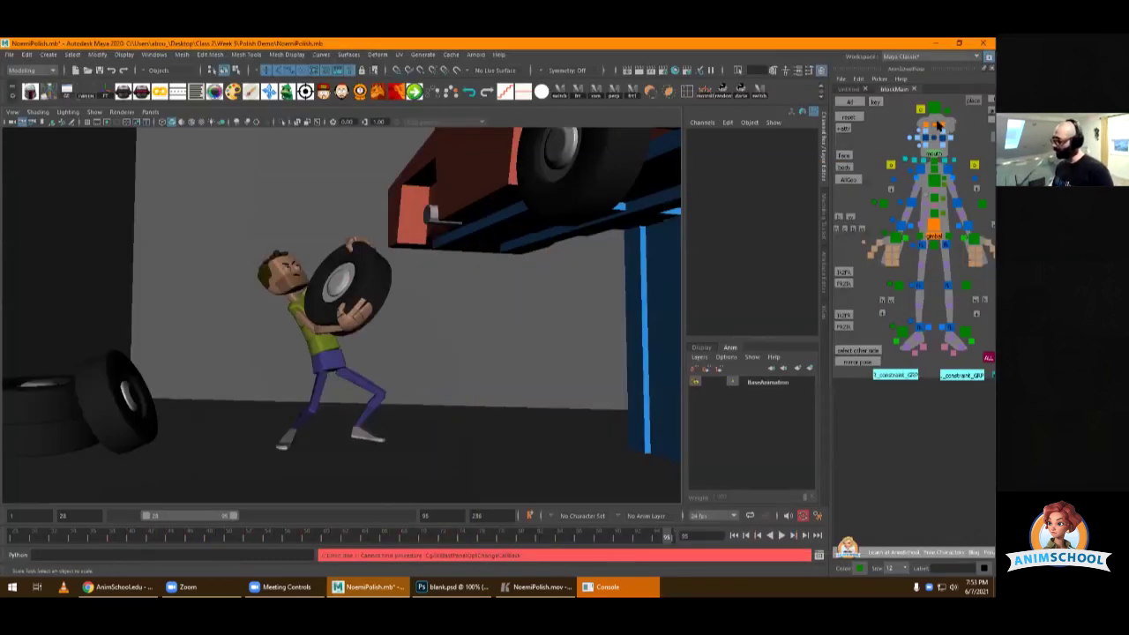
- Play back the strengthened shake in the viewport with the head gimbal deselected, and stop it near the start
click(947, 112)
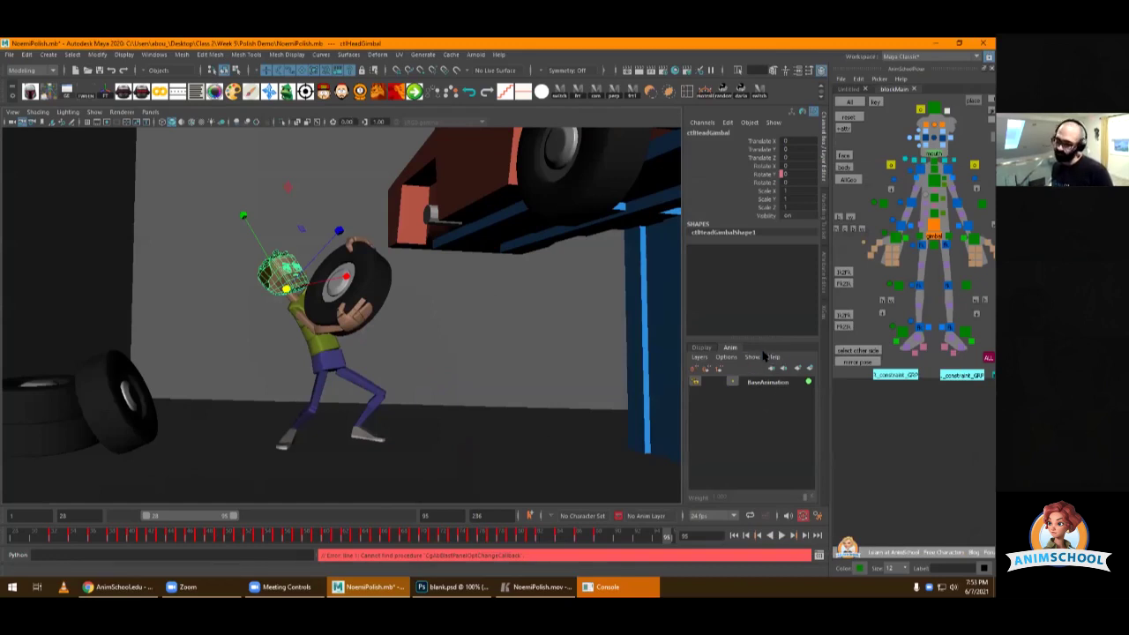
click(105, 498)
key(alt+v)
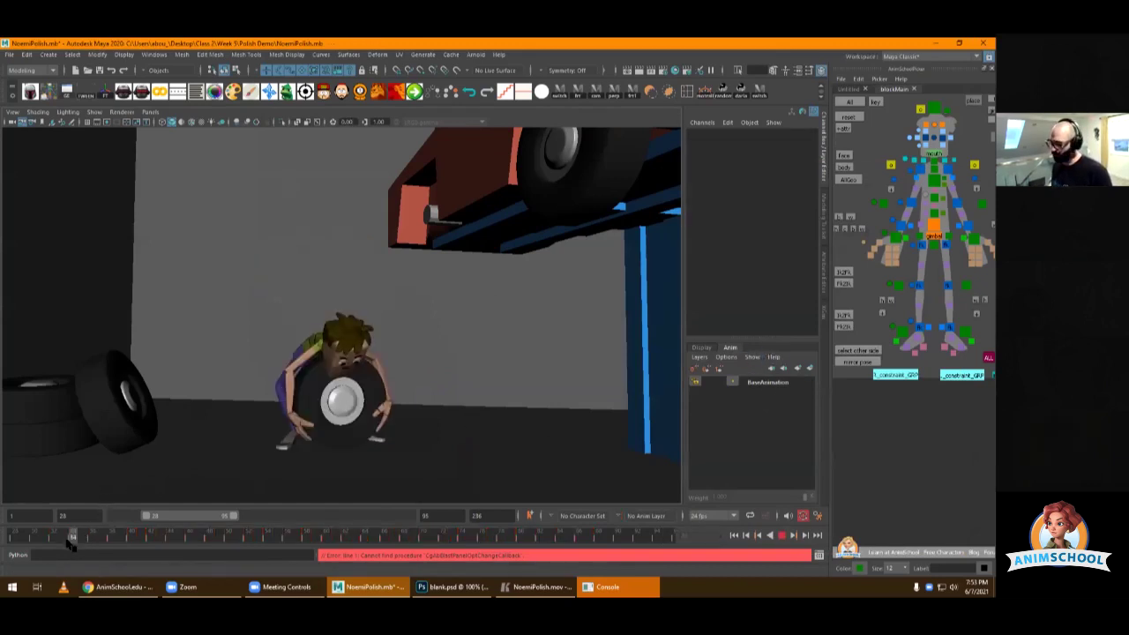
key(alt+v)
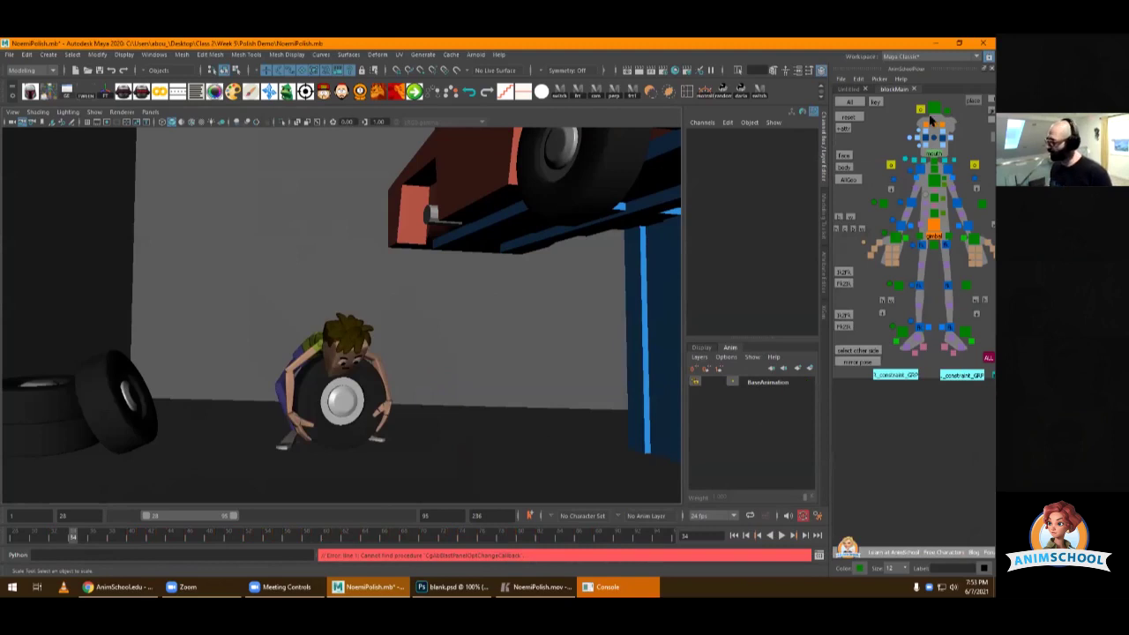
- Play back the head shake in the viewport from frame 32 with the head gimbal selected, and stop it mid-lift
click(930, 121)
click(53, 537)
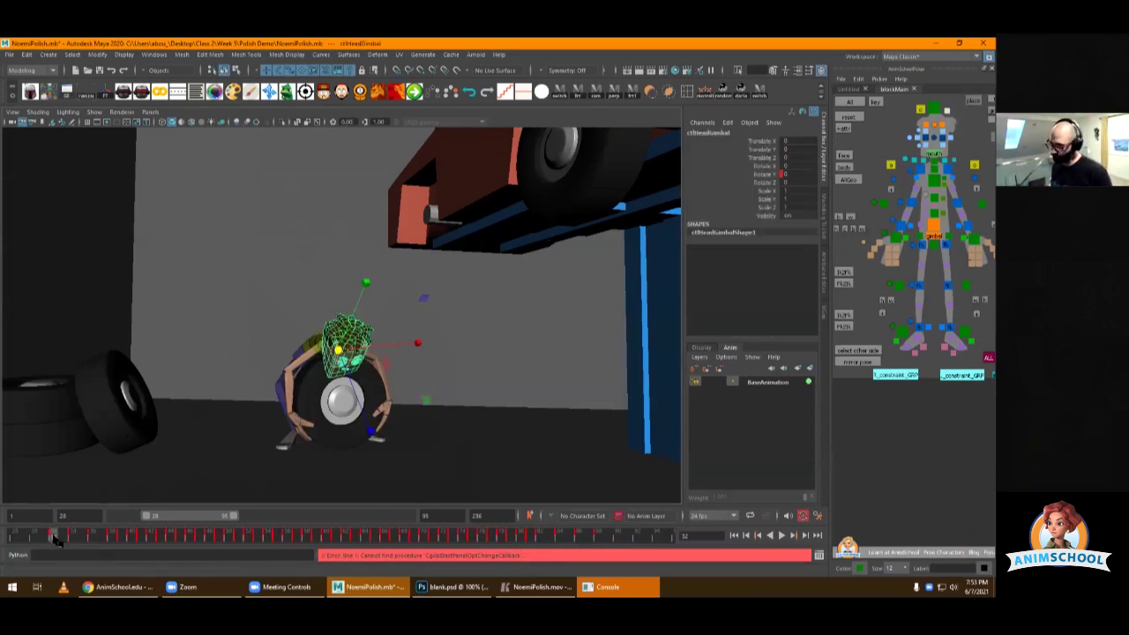
key(alt+v)
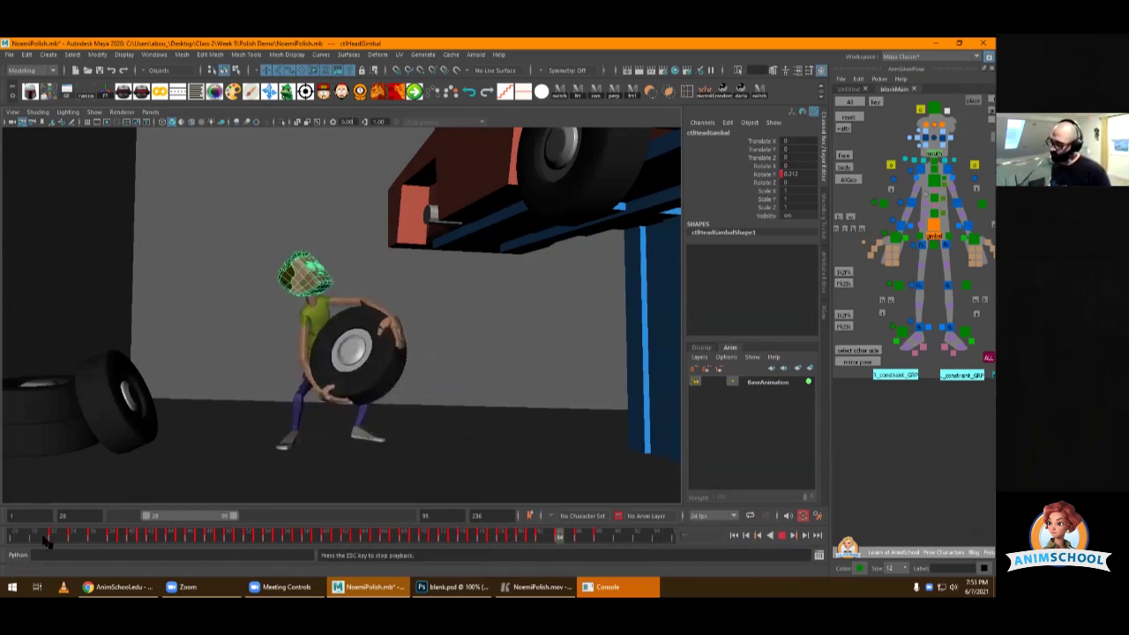
key(alt+v)
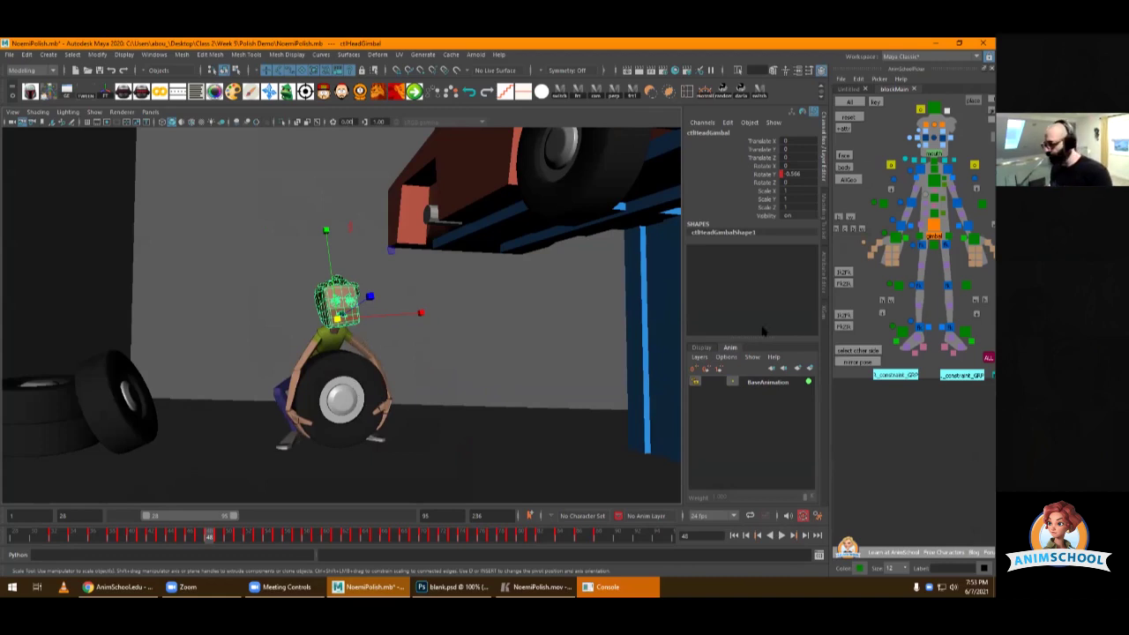
- Try nudging the right leg pole vector control along its Z axis mid-lift, and undo the move
click(867, 326)
click(899, 285)
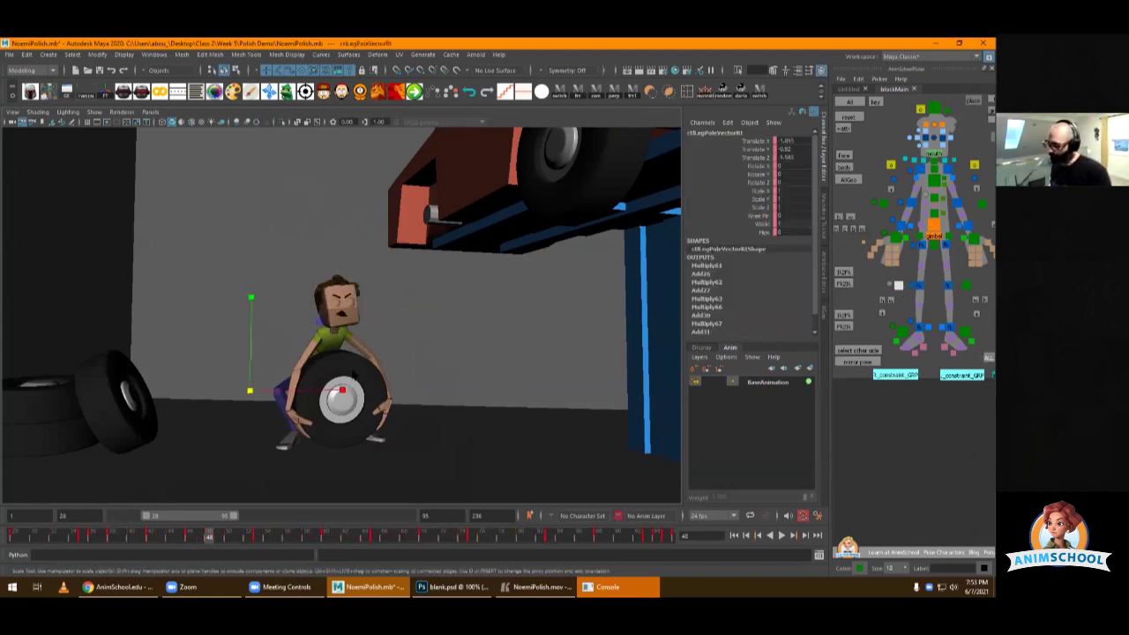
drag(211, 394, 206, 397)
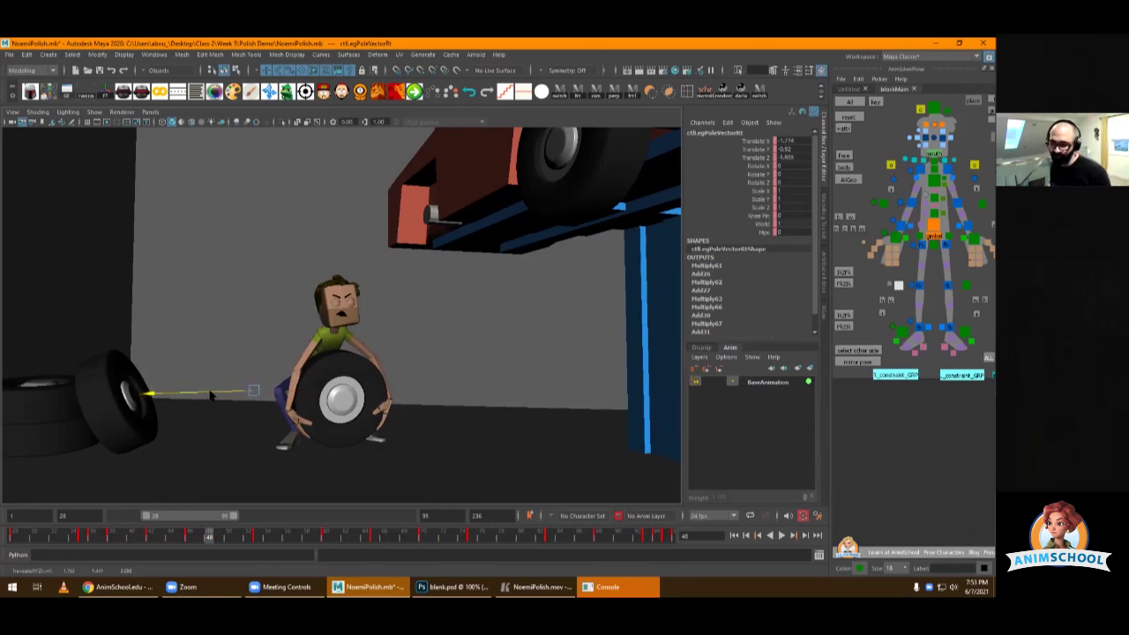
drag(212, 392, 213, 395)
key(ctrl+z)
- Return to frame 32, try moving the right leg pole vector control to wobble the knee, and undo the moves
click(51, 536)
key(alt+v)
key(alt+v)
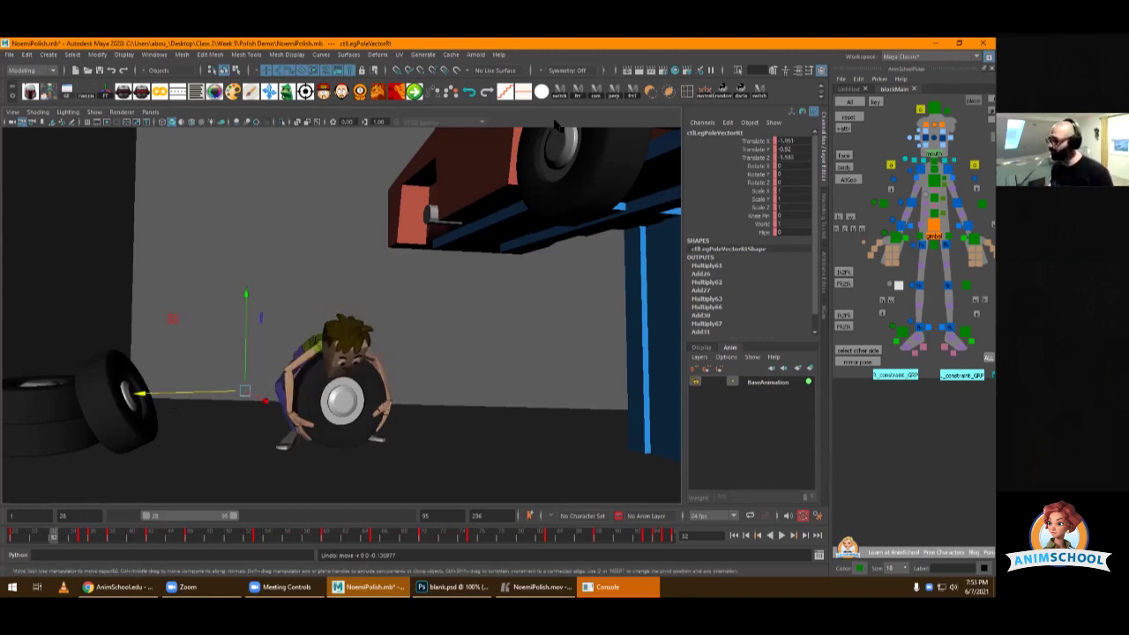
drag(266, 404, 208, 394)
drag(244, 342, 241, 350)
key(ctrl+z)
drag(264, 400, 197, 394)
key(ctrl+z)
key(ctrl+z)
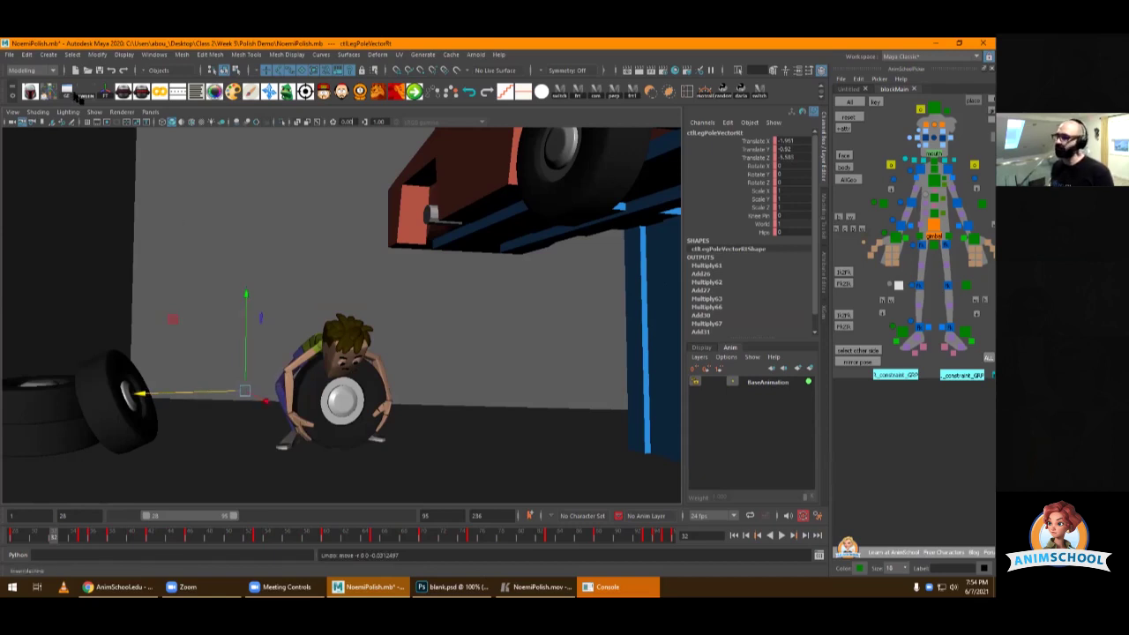
- Examine the right leg pole vector's Translate X and Translate Z curves in the Graph Editor while scrubbing through the lift
click(68, 92)
click(537, 239)
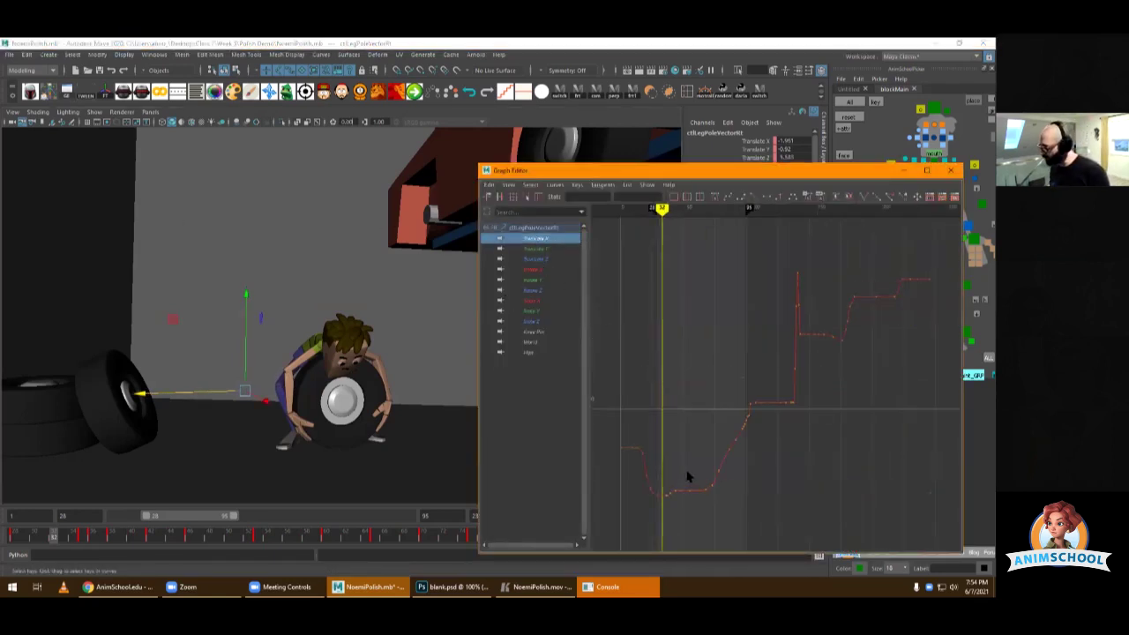
key(f)
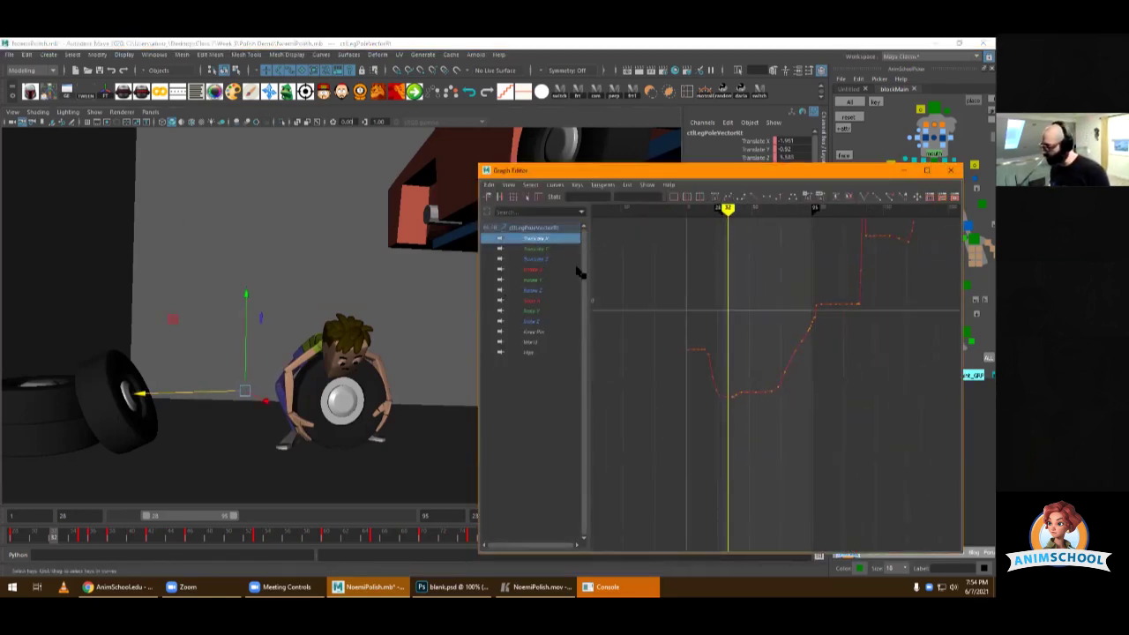
click(540, 258)
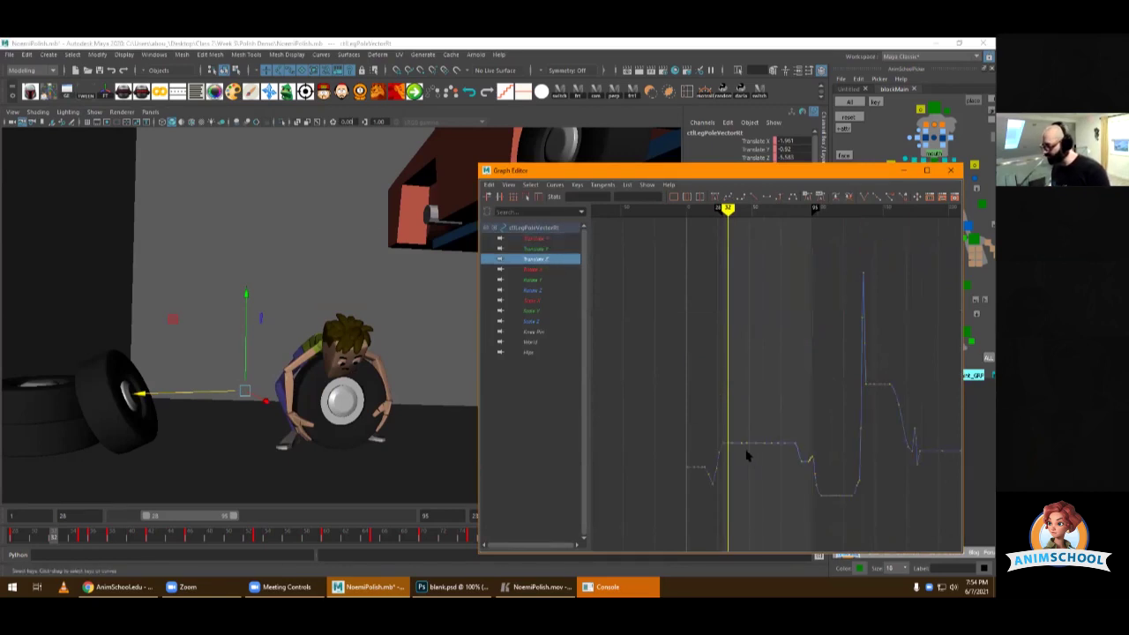
mouse_move(66, 537)
mouse_down()
mouse_move(677, 511)
mouse_move(335, 533)
mouse_move(679, 474)
mouse_up()
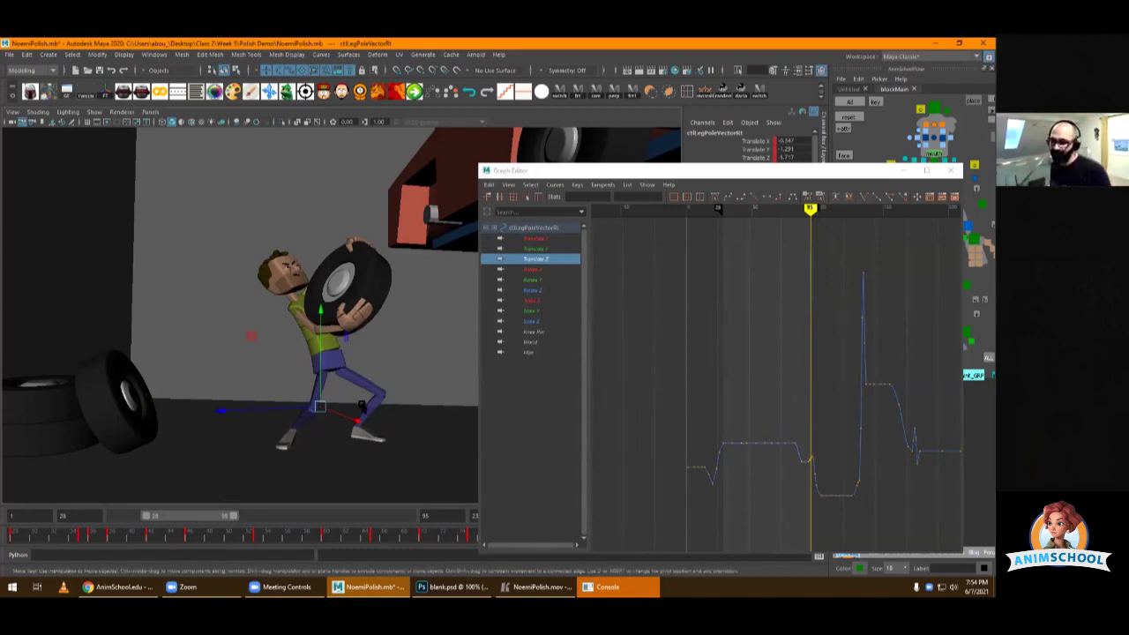
click(903, 171)
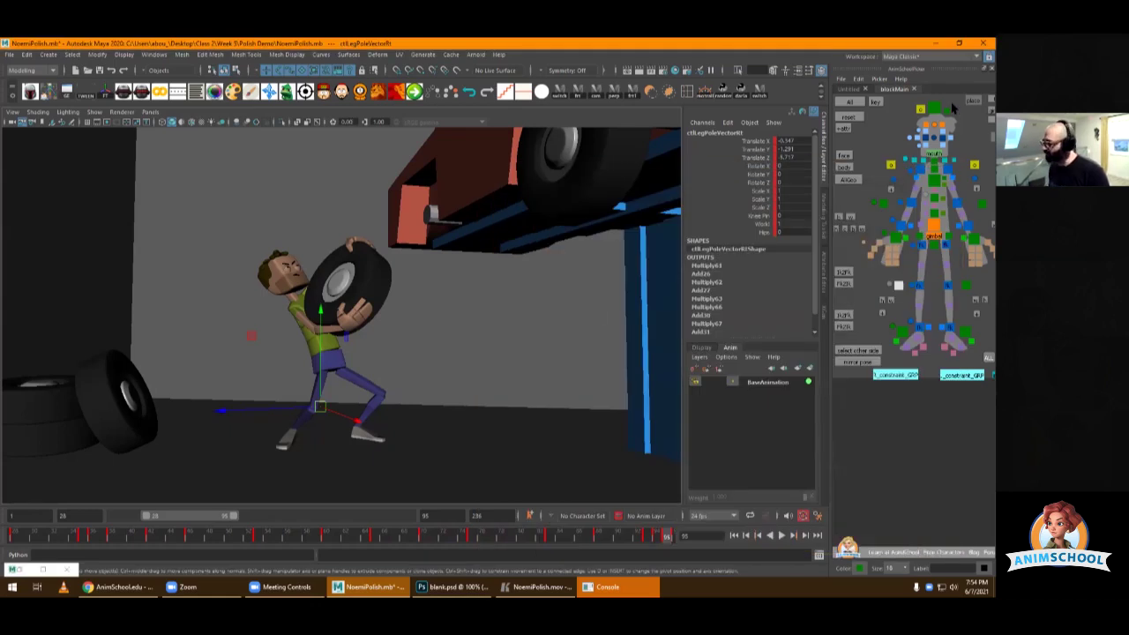
- Review the head gimbal's zigzagging Rotate Y curve in the Graph Editor, and minimize the editor
click(949, 113)
click(67, 92)
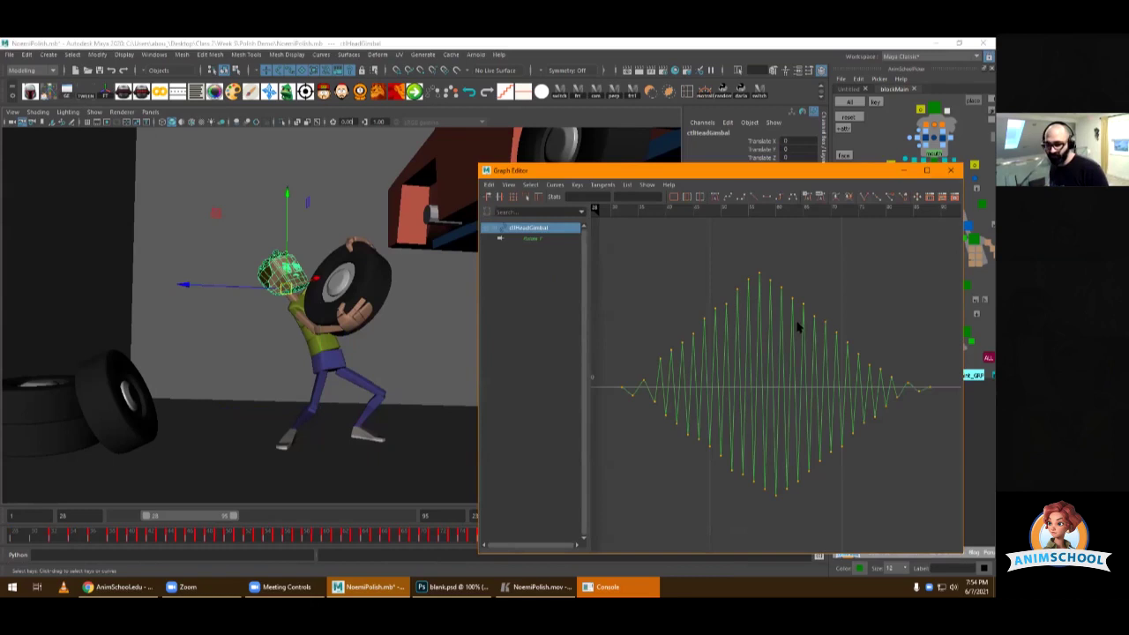
click(905, 171)
- Reselect the right leg pole vector control, try moving it along its Z axis, and undo the move
click(869, 298)
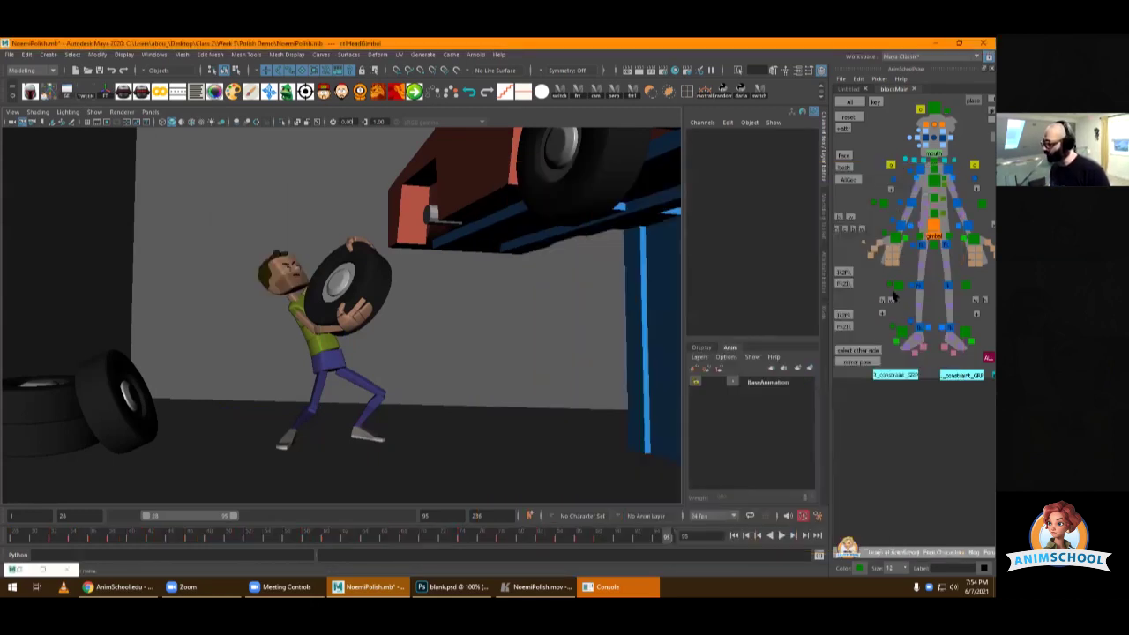
click(899, 286)
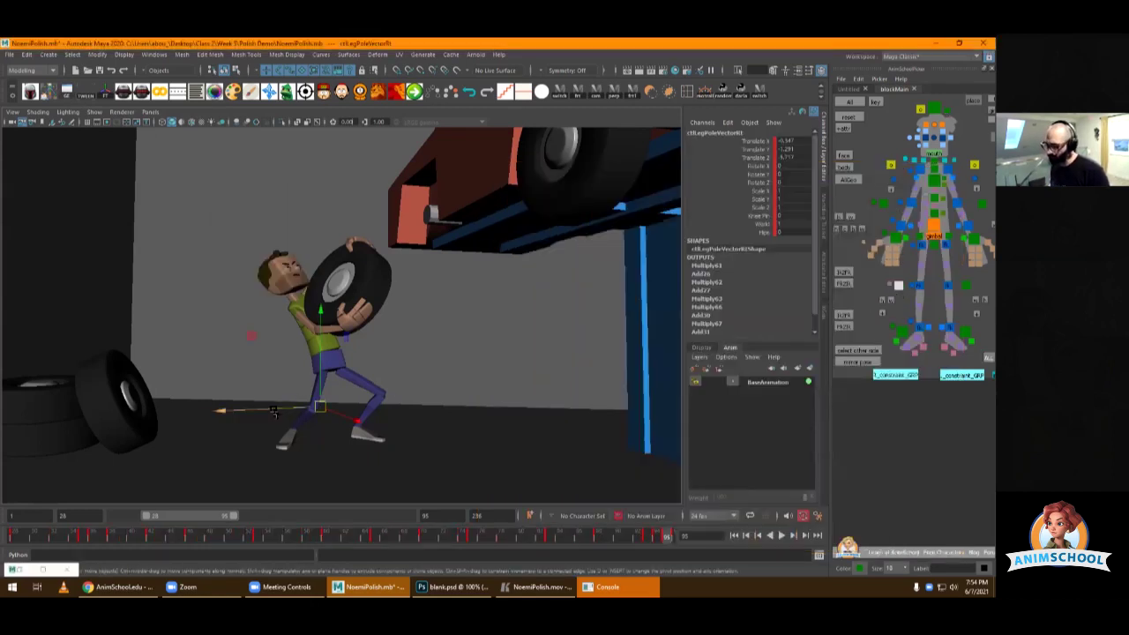
key(ctrl+z)
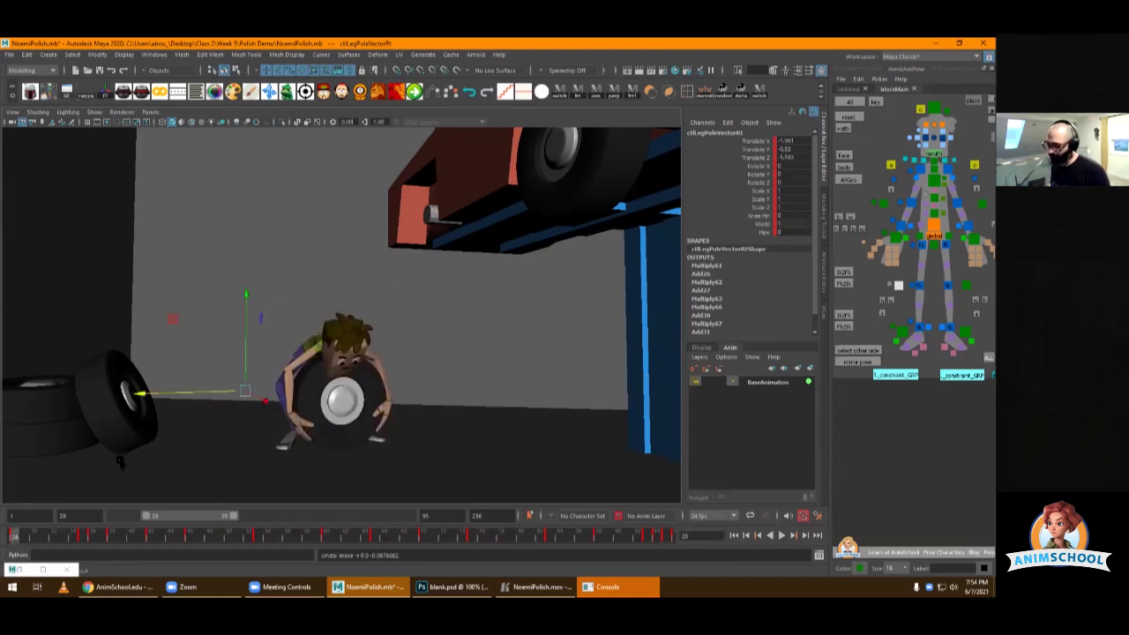
- Create an animation layer from the selected right leg pole vector control and name it vibKneeR
click(703, 347)
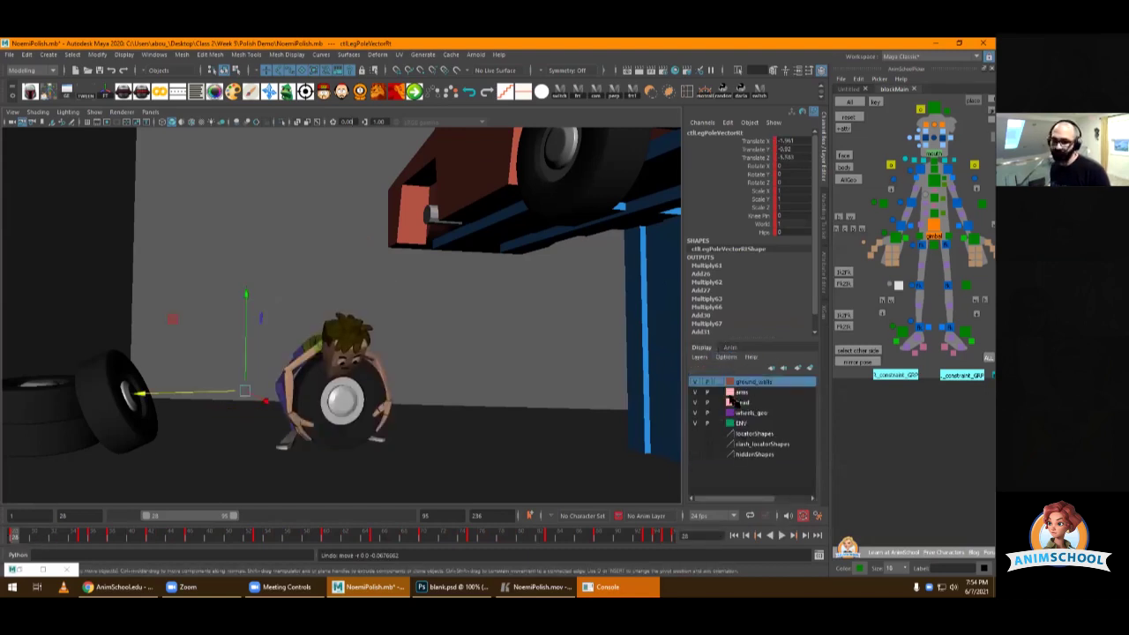
click(730, 347)
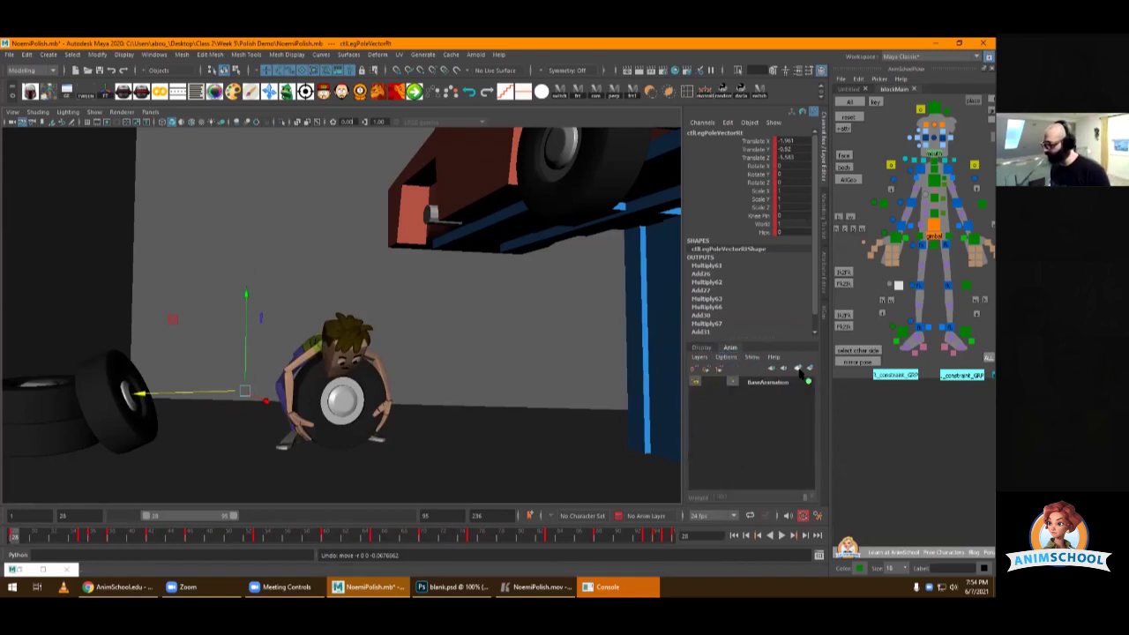
click(874, 306)
click(896, 287)
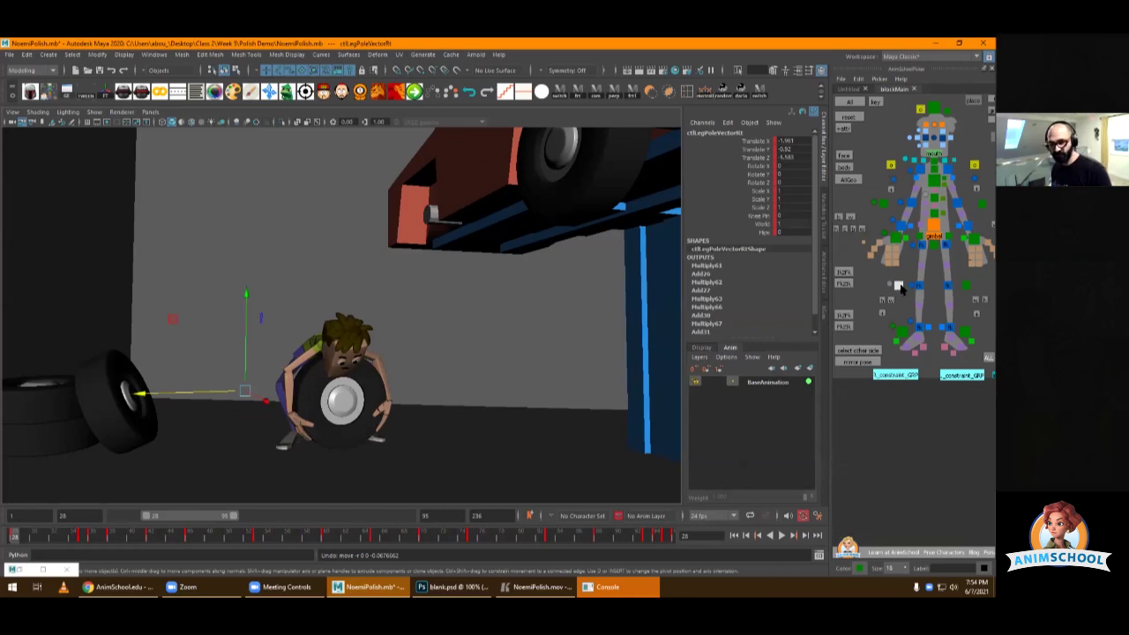
click(809, 371)
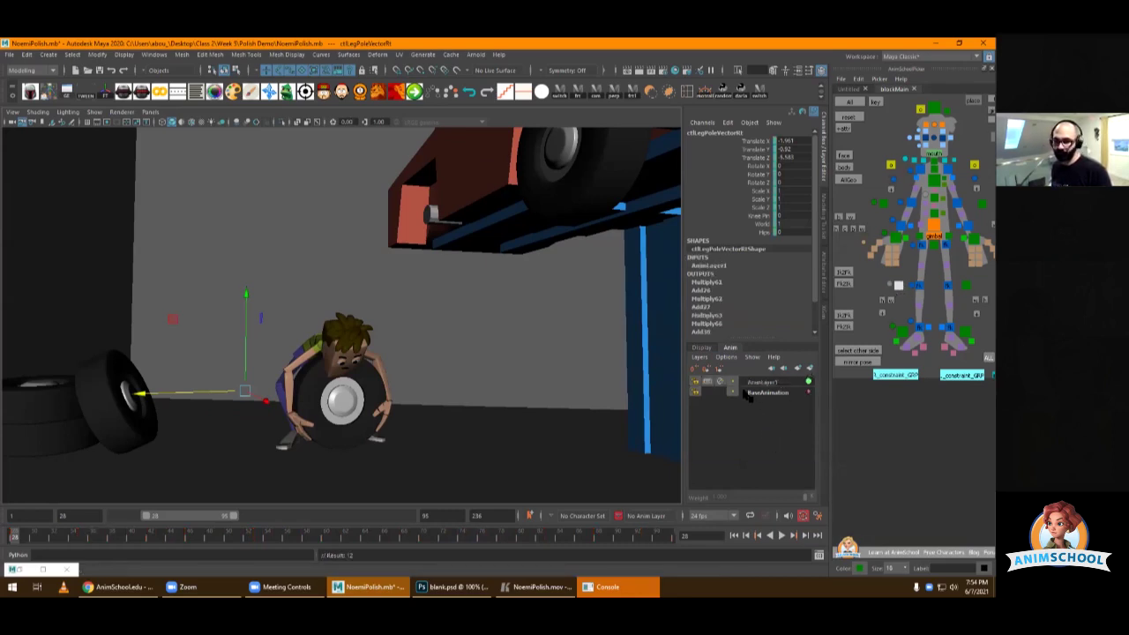
double_click(764, 381)
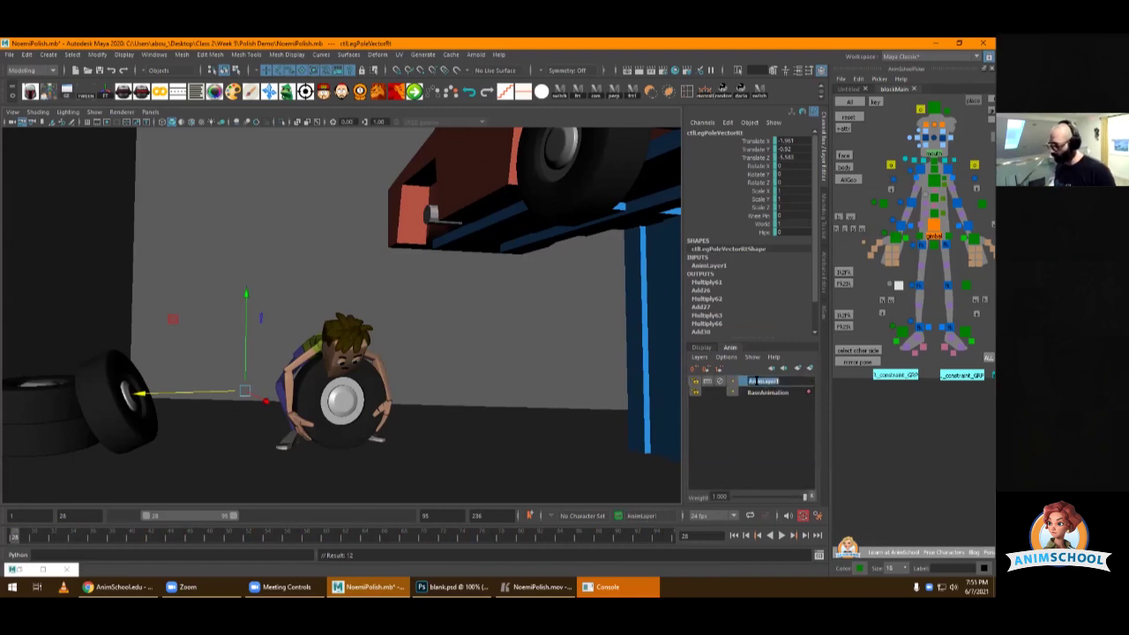
text(xlbKneeR)
key(Return)
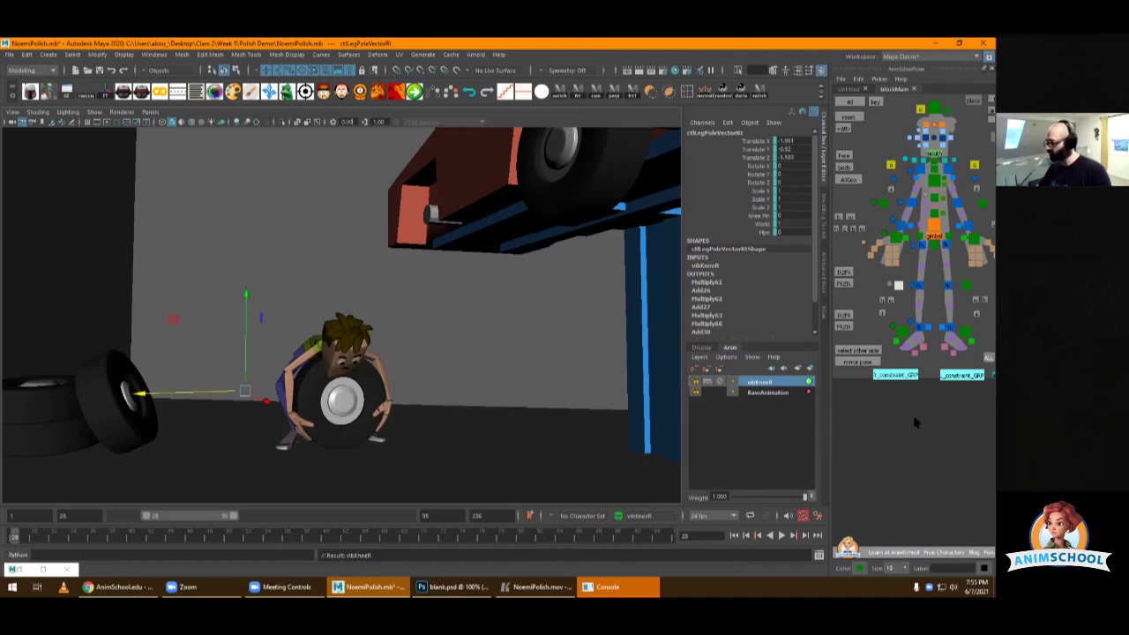
- Set the current time to frame 32 and copy all Rotate Y keys of the head gimbal in the Graph Editor
click(916, 424)
click(898, 287)
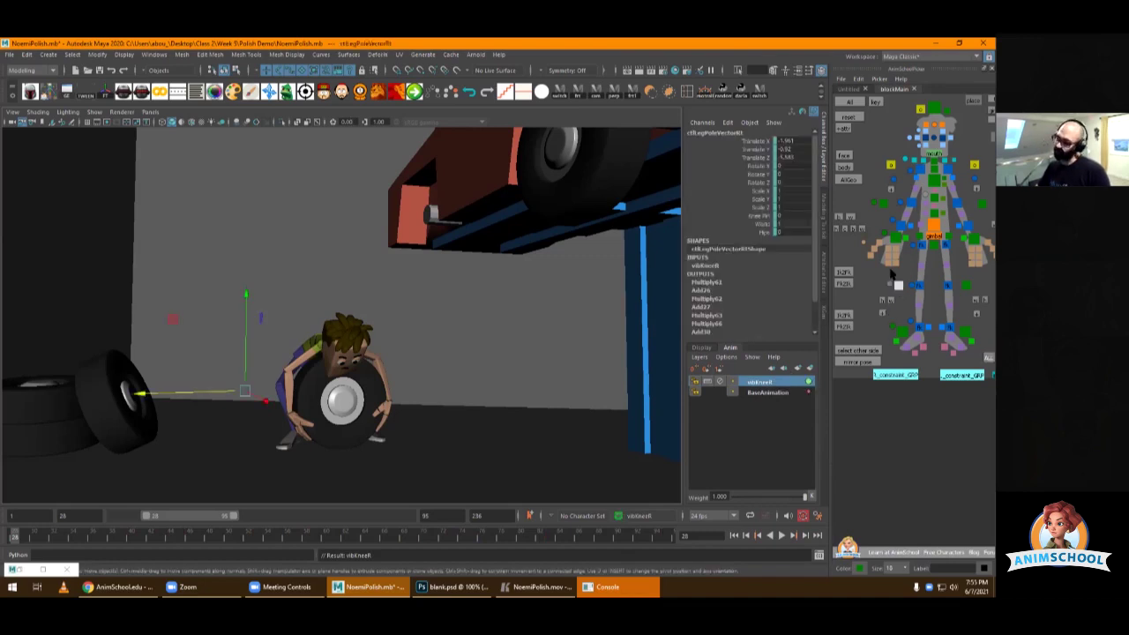
click(948, 112)
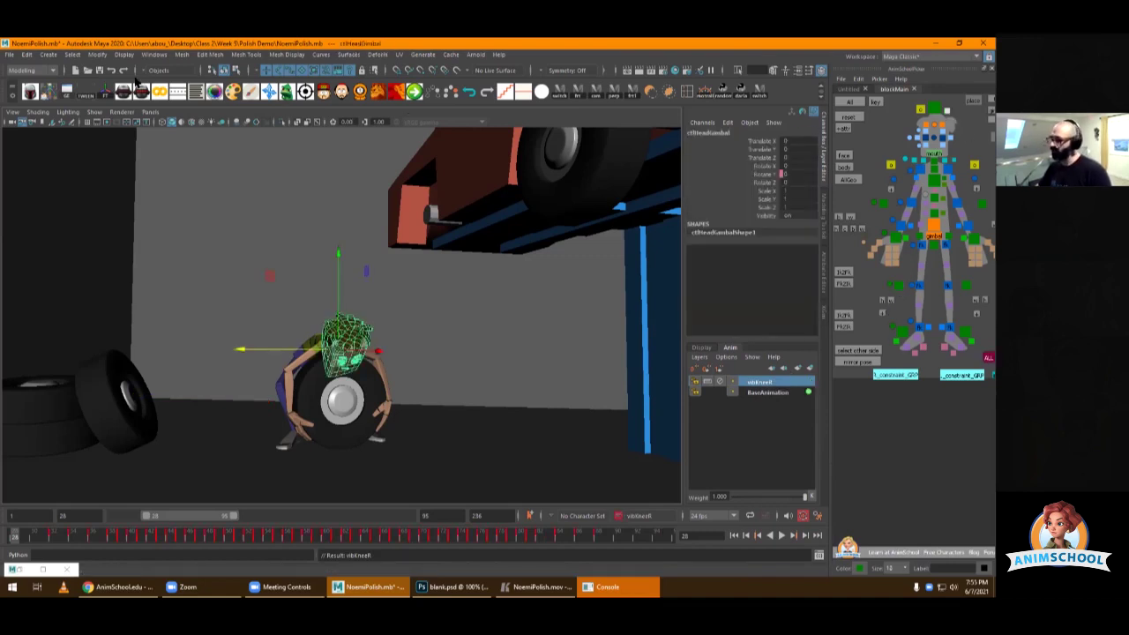
click(68, 91)
key(f)
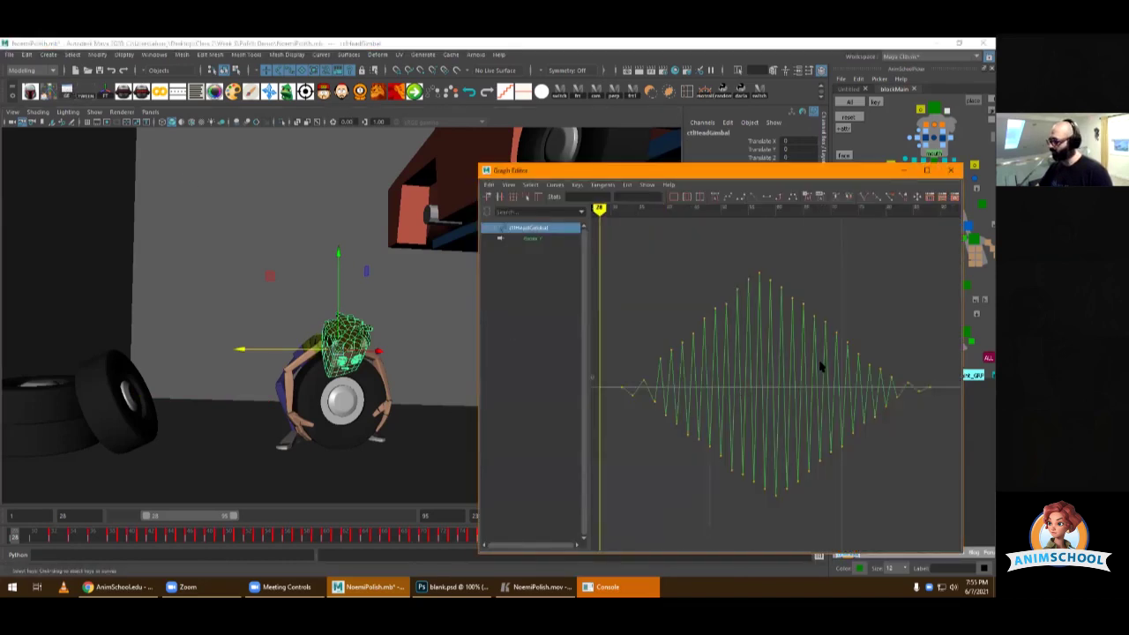
scroll(817, 364, down, 2)
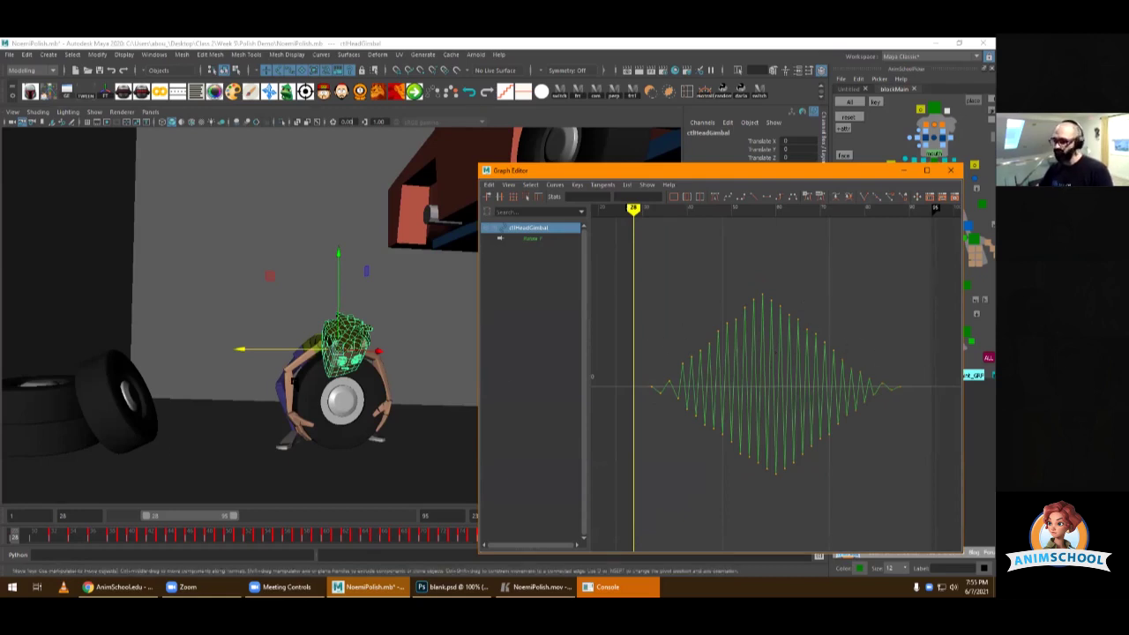
drag(635, 434, 653, 433)
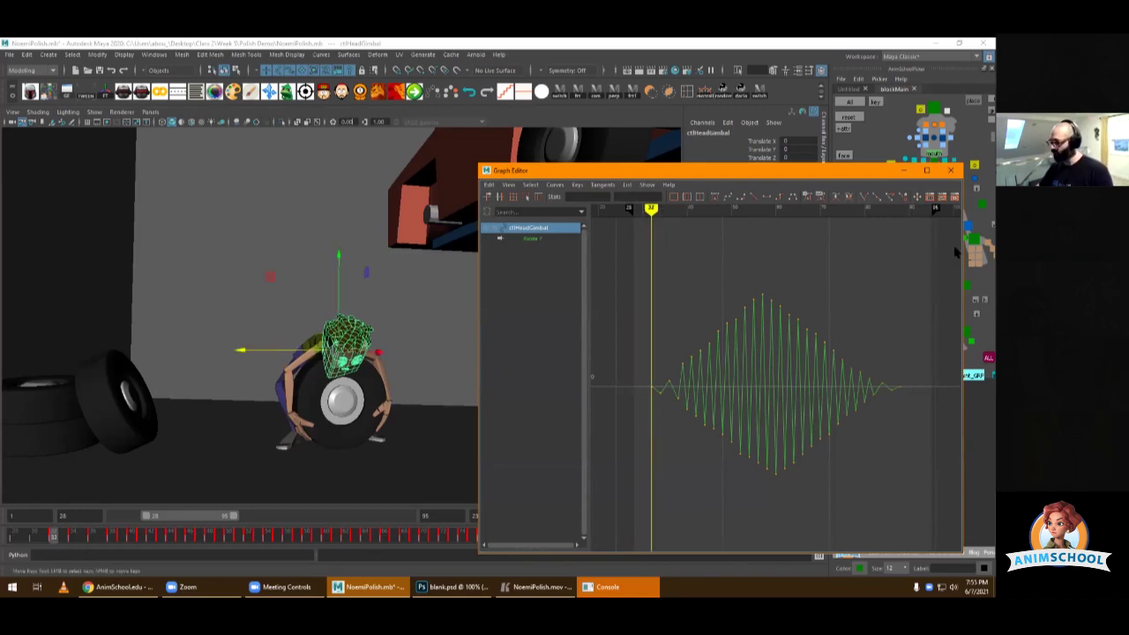
drag(906, 264, 567, 533)
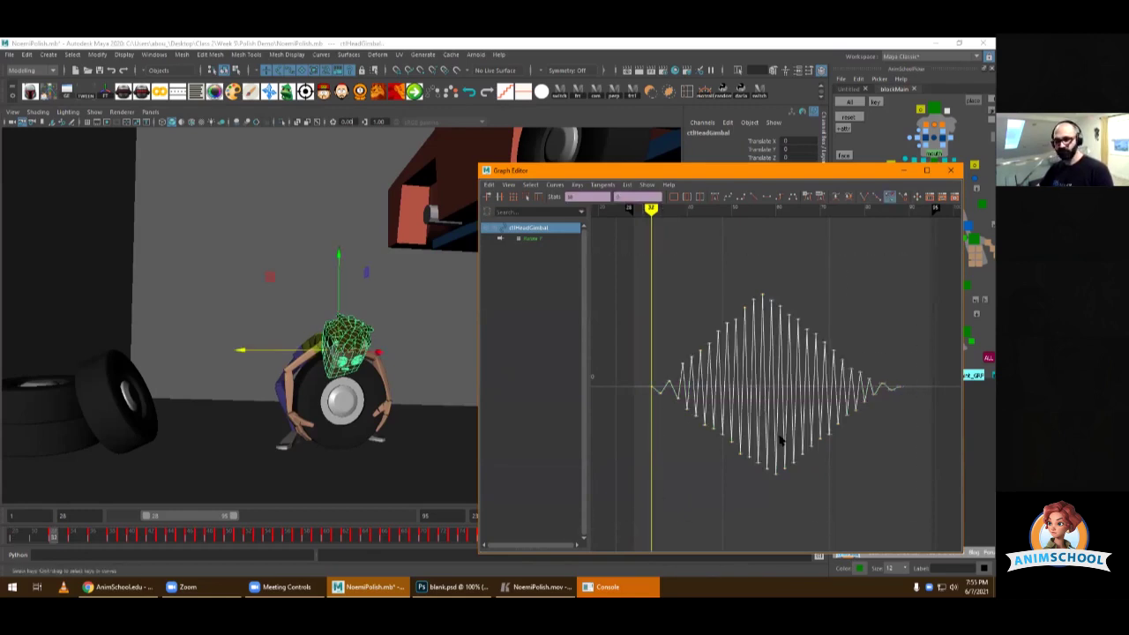
- Key the right leg pole vector control at frame 32 on the vibKneeR layer, and select its Translate X key in the Graph Editor
click(902, 169)
click(878, 333)
click(896, 286)
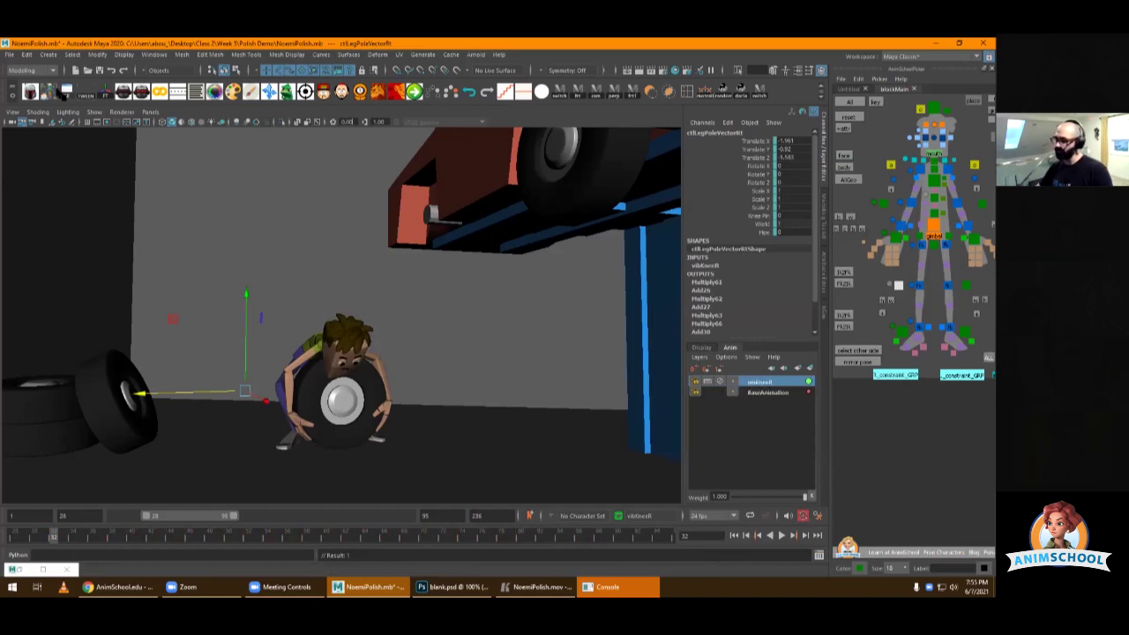
click(64, 94)
click(542, 250)
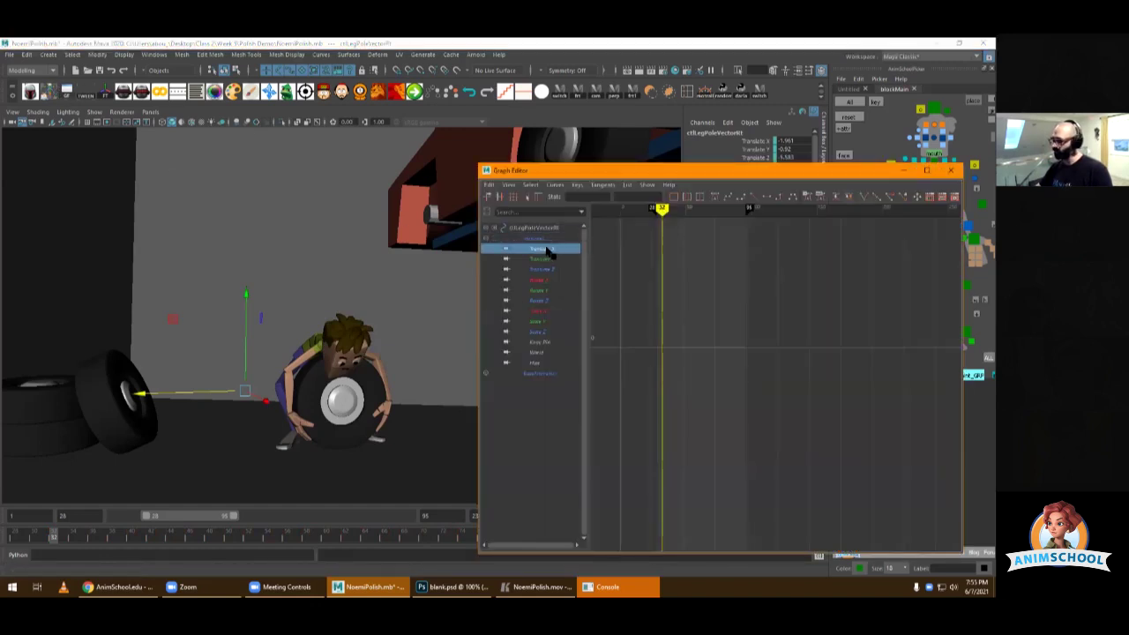
drag(774, 303, 626, 427)
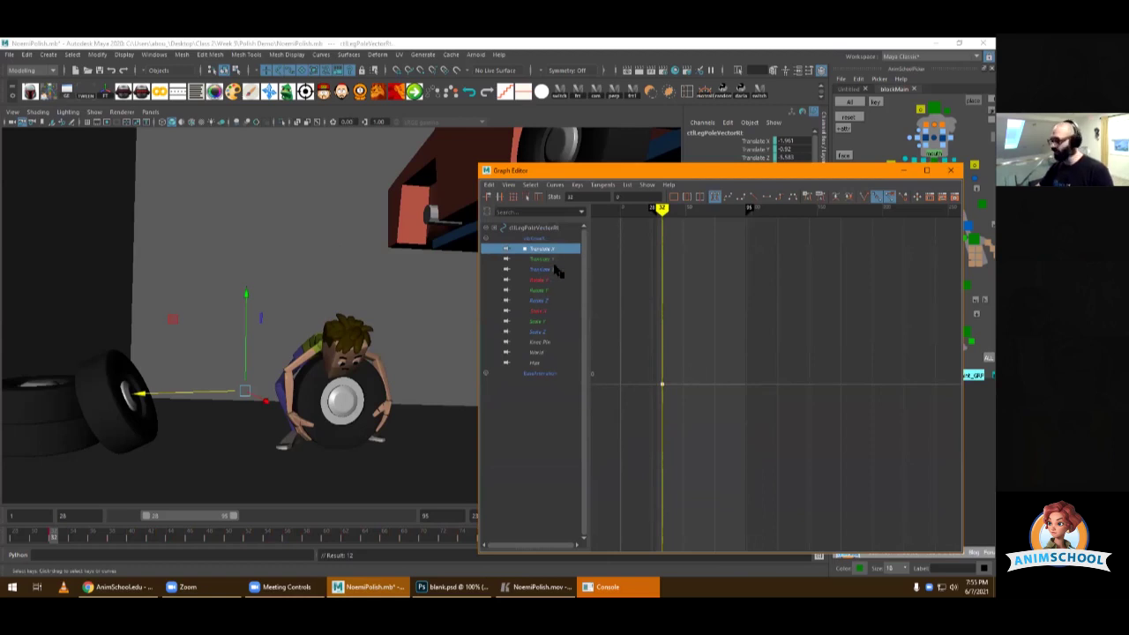
- Paste the copied shake keys onto the vibKneeR layer's Translate X curve at frame 32, and play back the knee shake
click(554, 268)
click(558, 251)
drag(824, 321, 642, 446)
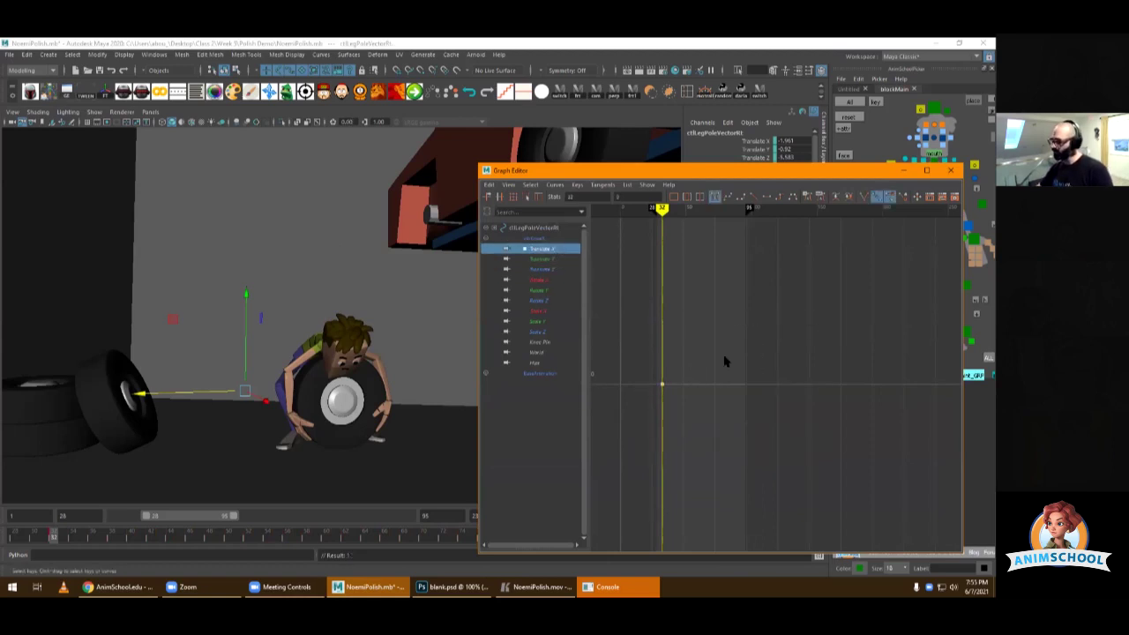
key(ctrl+v)
key(a)
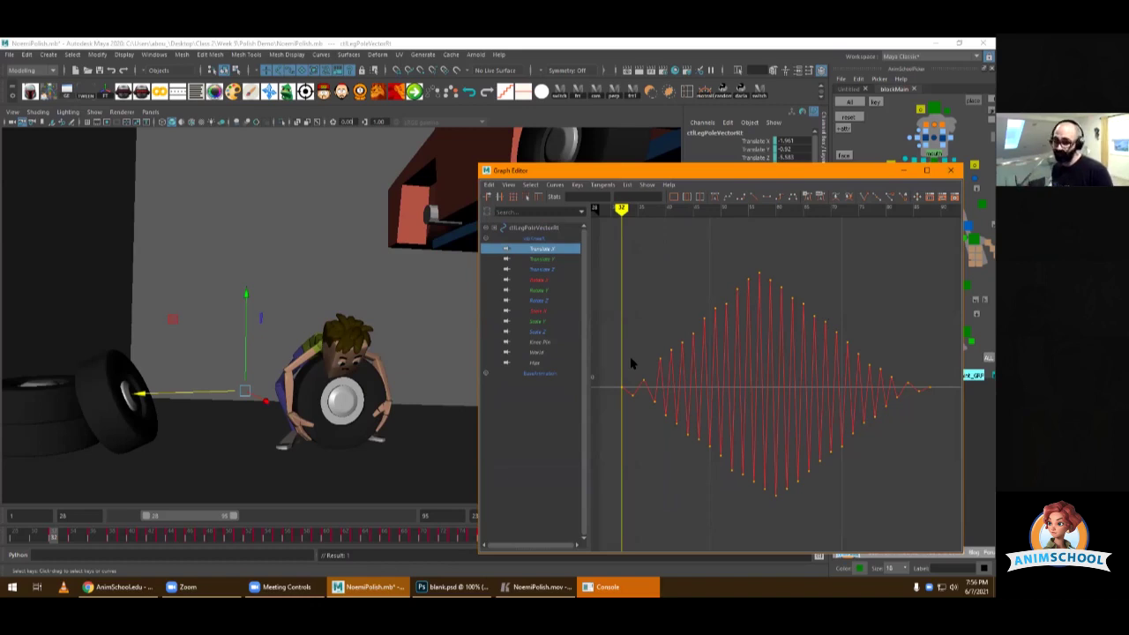
key(alt+v)
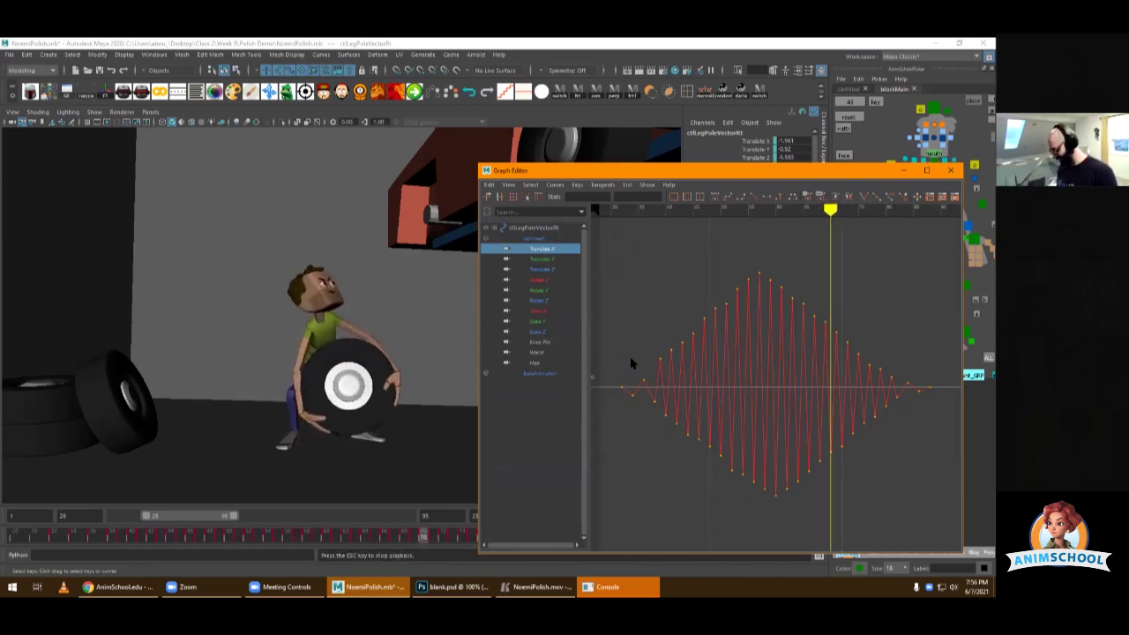
key(Escape)
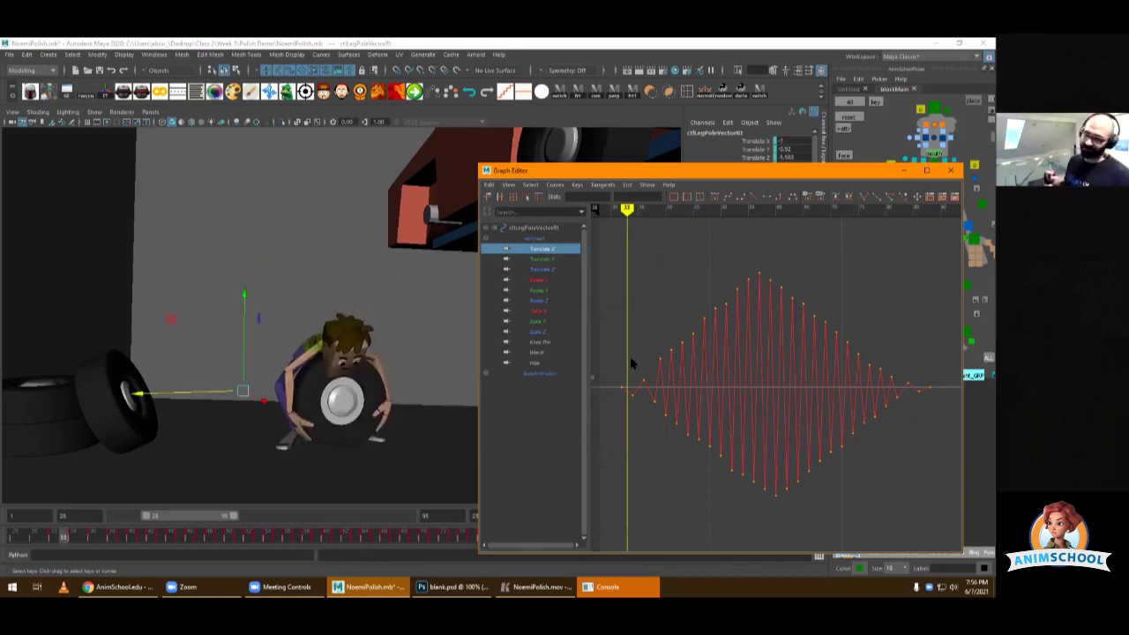
- Go to frame 32, select all the knee shake keys on the Translate X curve, and play back the animation
drag(627, 350, 621, 350)
alt+right_drag(892, 299, 865, 298)
drag(882, 276, 663, 477)
alt+middle_drag(692, 420, 739, 412)
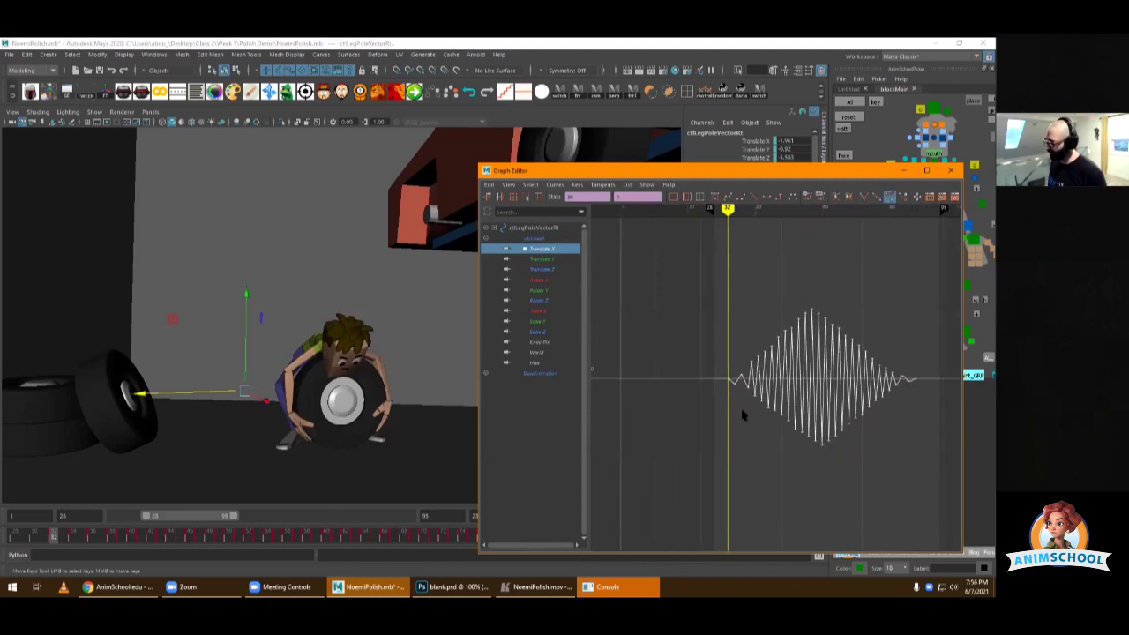
alt+shift+right_drag(739, 412, 655, 375)
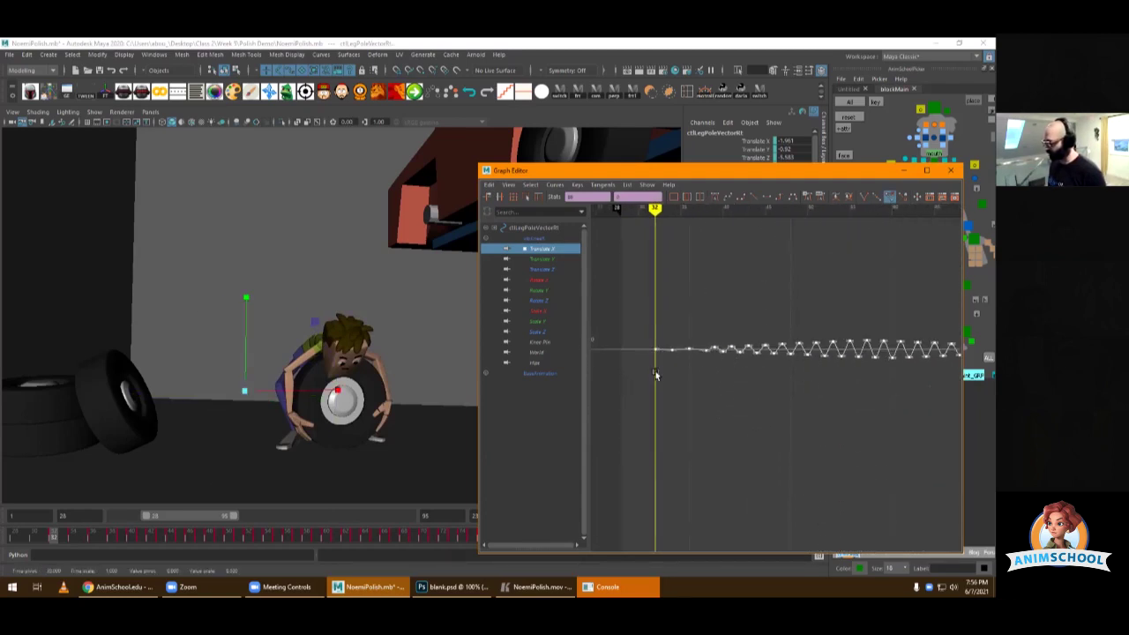
key(alt+v)
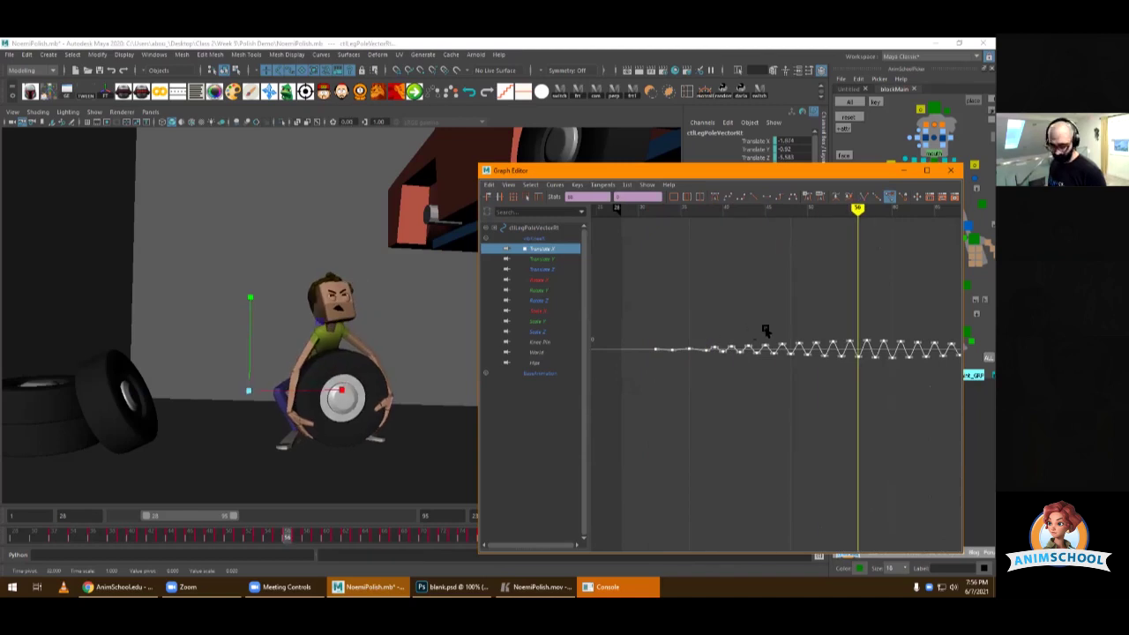
- Scale all the Translate X shake keys up vertically for a stronger knee vibration, and play back the lift from its start
key(f)
alt+right_drag(782, 327, 764, 344)
drag(873, 285, 691, 437)
alt+right_drag(688, 426, 710, 397)
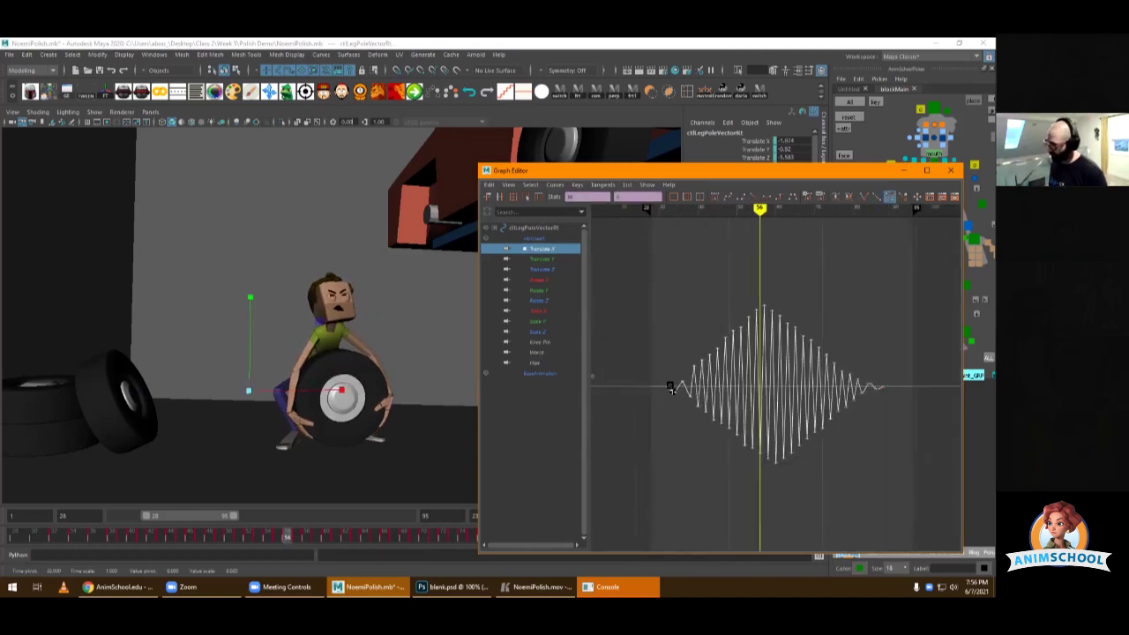
key(w)
key(r)
drag(666, 379, 666, 385)
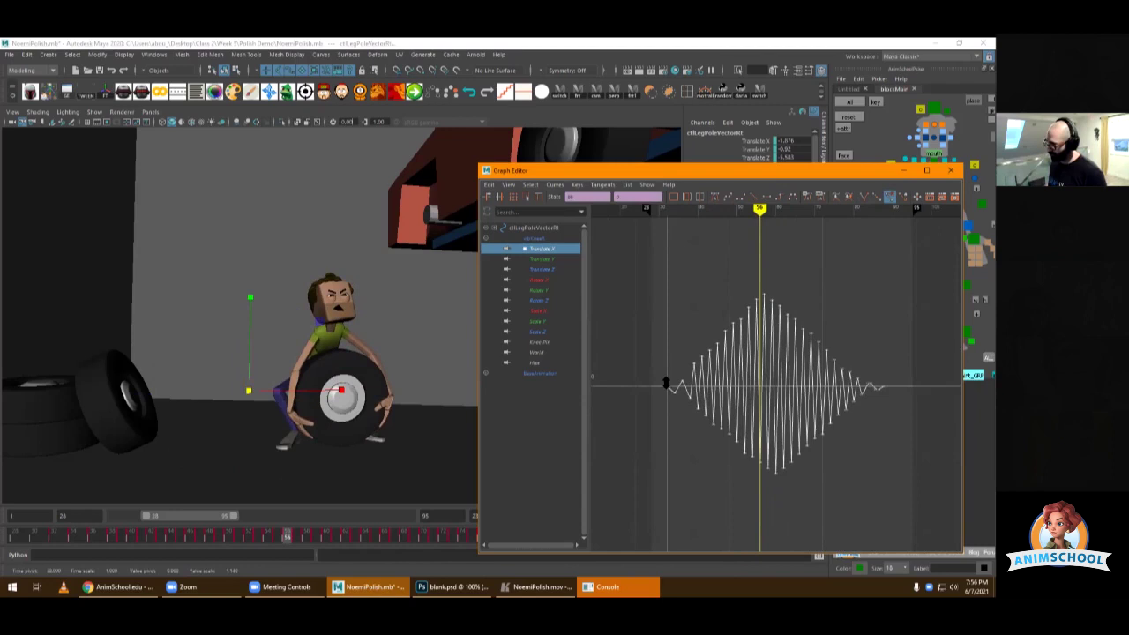
middle_drag(666, 381, 665, 380)
key(alt+v)
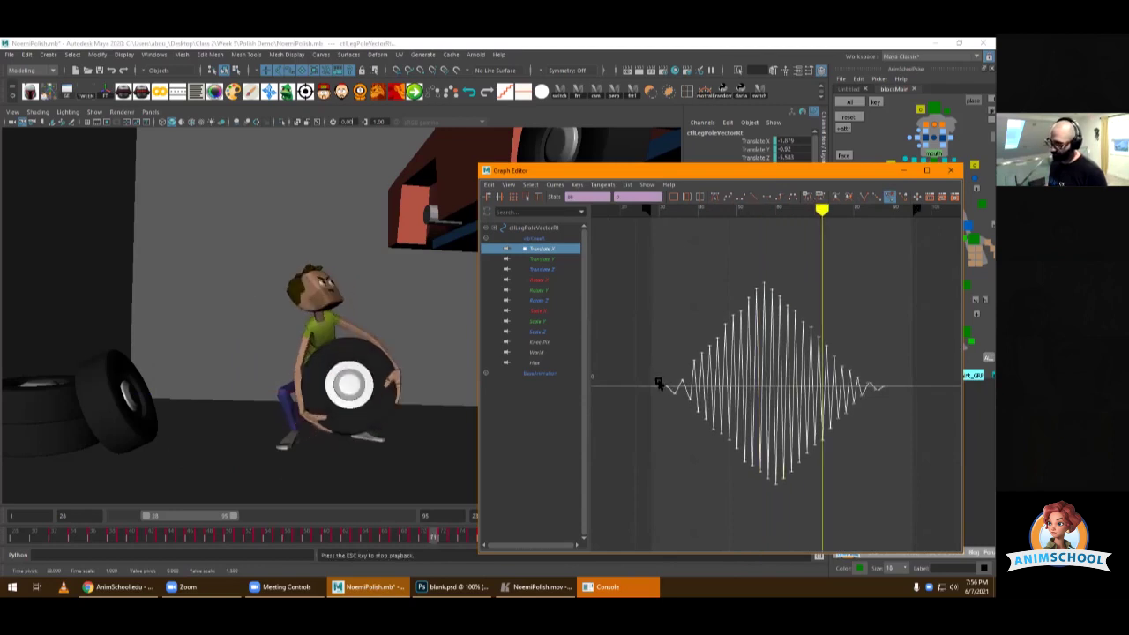
key(w)
click(20, 539)
key(alt+v)
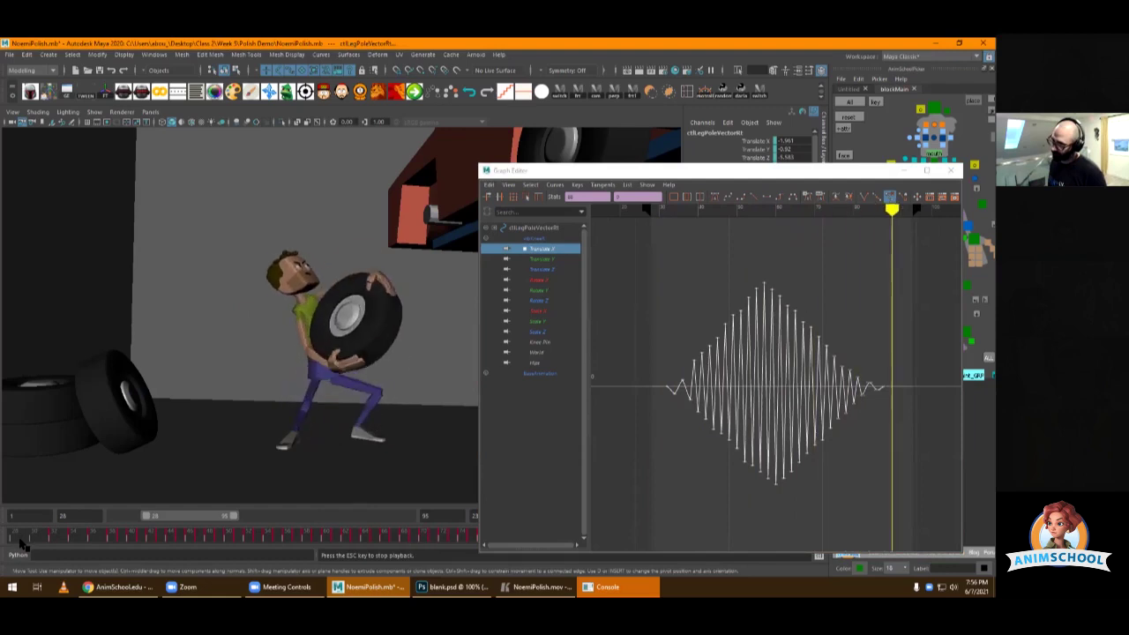
key(alt+v)
- Try to shift the Translate X knee shake keys later in time, and undo the shift
key(r)
middle_click(668, 379)
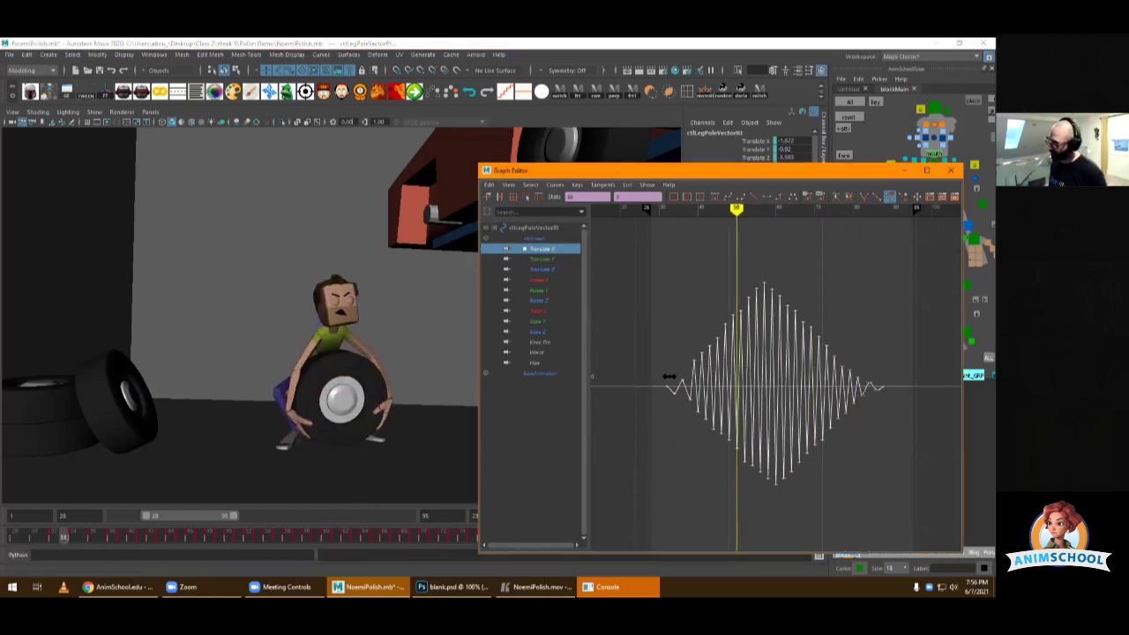
click(806, 357)
click(891, 379)
mouse_move(667, 405)
mouse_down()
mouse_move(623, 411)
mouse_move(668, 399)
mouse_up()
scroll(869, 300, down, 3)
drag(873, 294, 674, 477)
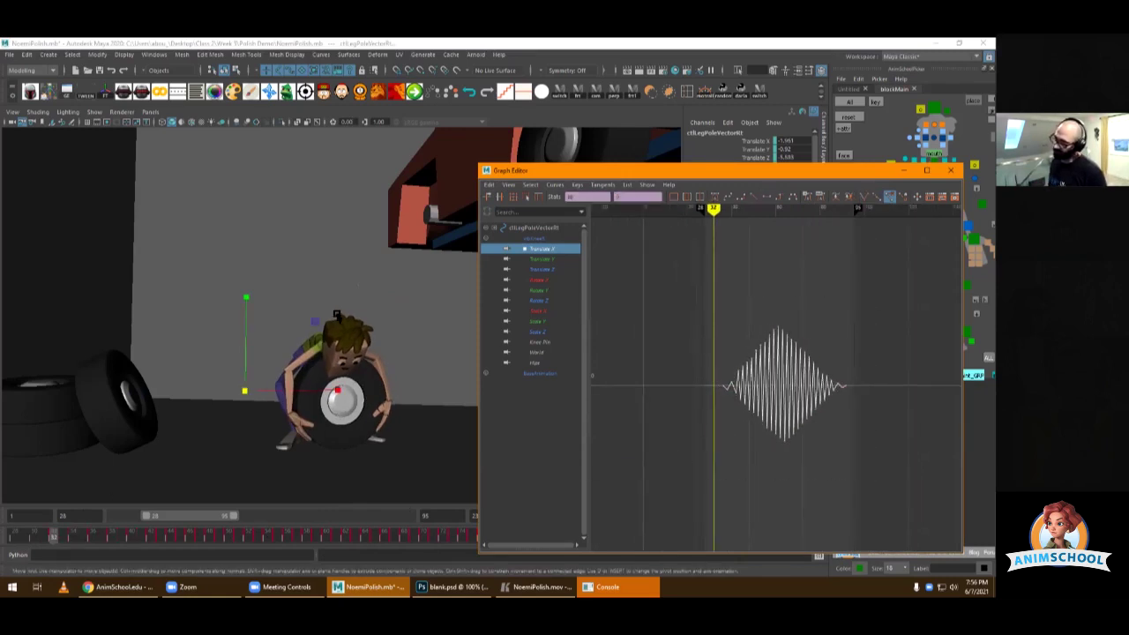
key(ctrl+z)
key(ctrl+z)
key(ctrl+z)
key(ctrl+z)
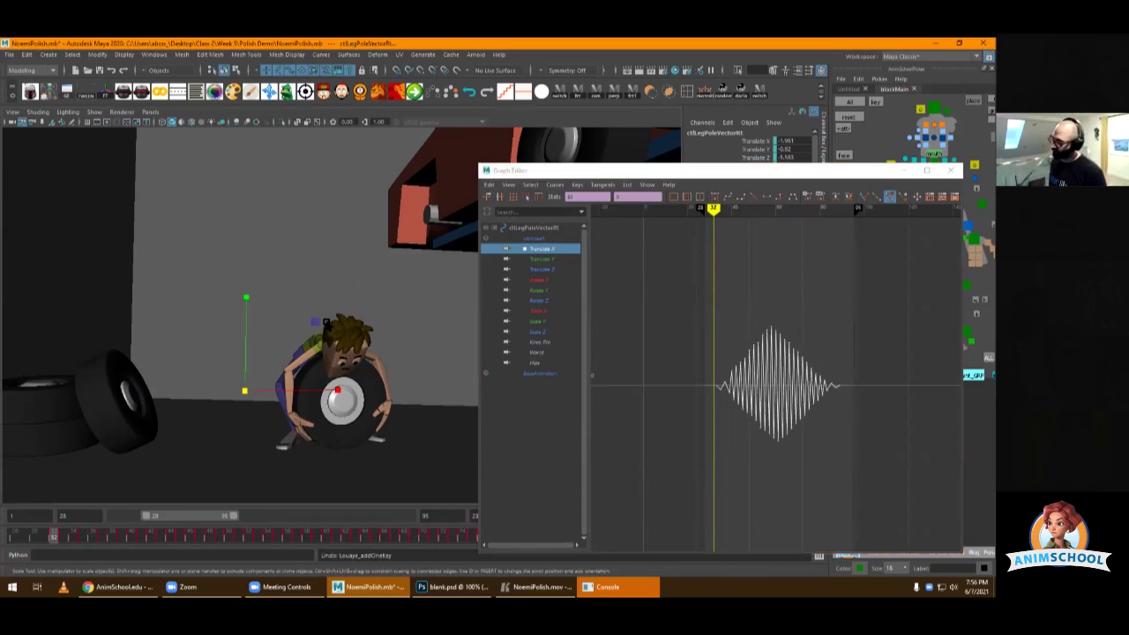
- Select all the Translate X shake keys, shift them slightly later in time, and play back the knee shake
drag(871, 263, 647, 496)
key(alt+Right)
key(alt+Right)
key(alt+Right)
key(alt+Right)
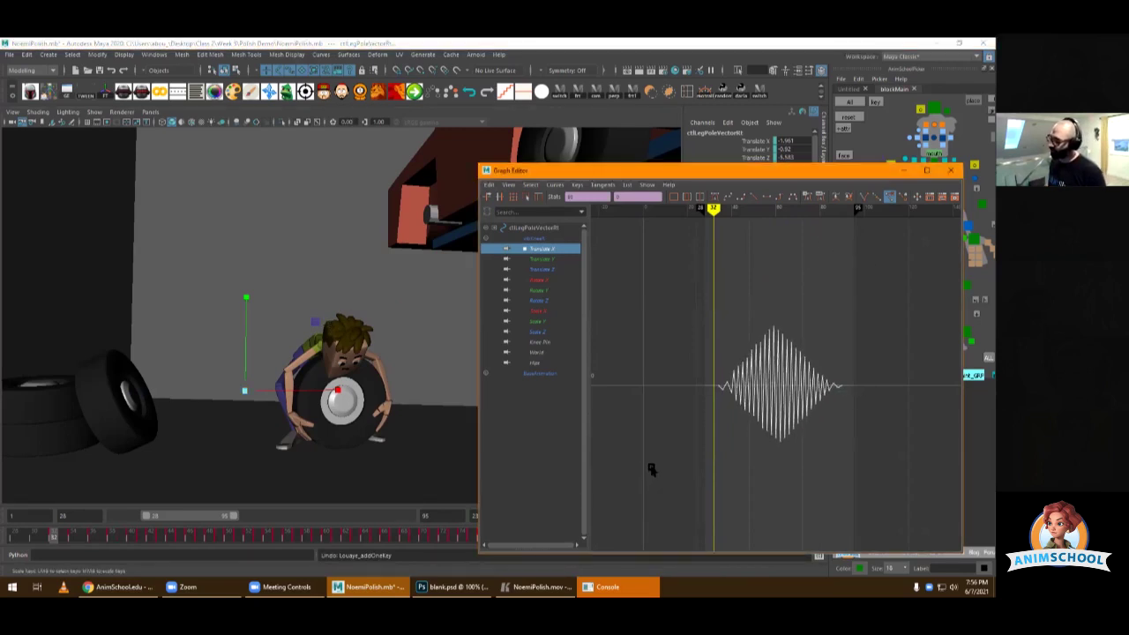
key(alt+v)
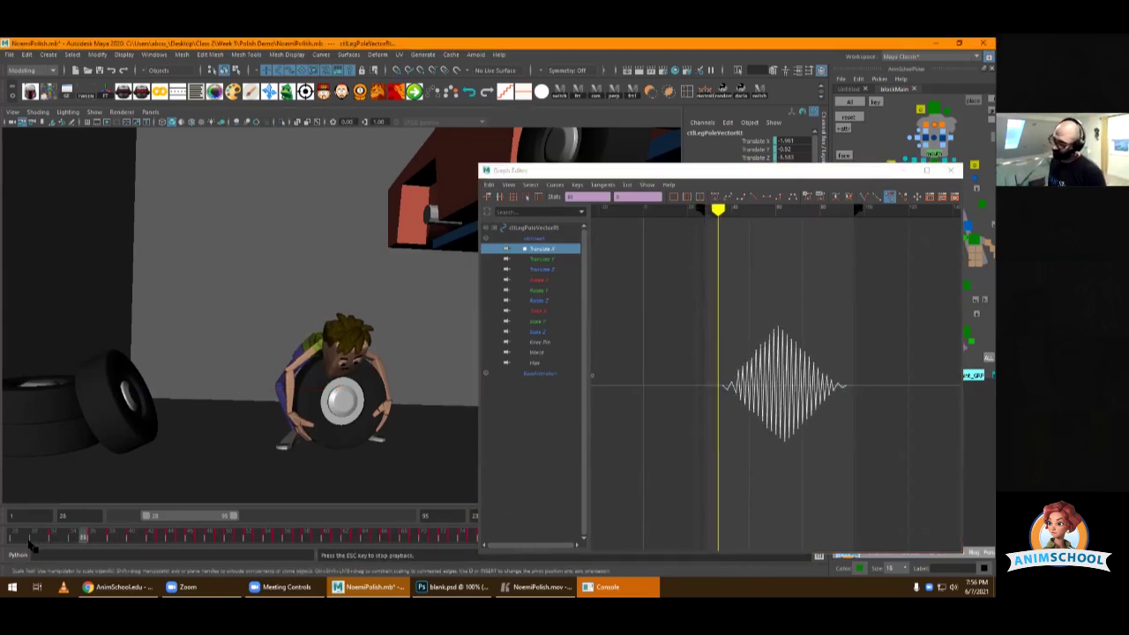
key(alt+v)
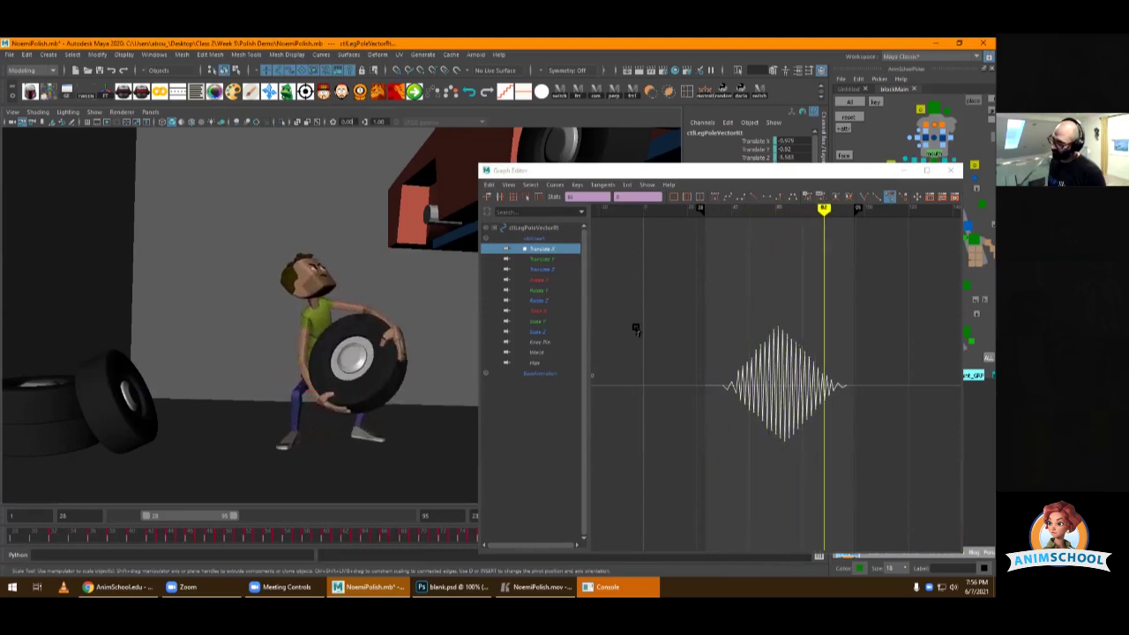
- Shift the selected shake keys further toward the end of the playback range, and check the new timing in playback
key(alt+Right)
key(alt+Right)
key(alt+Right)
key(alt+Right)
key(alt+v)
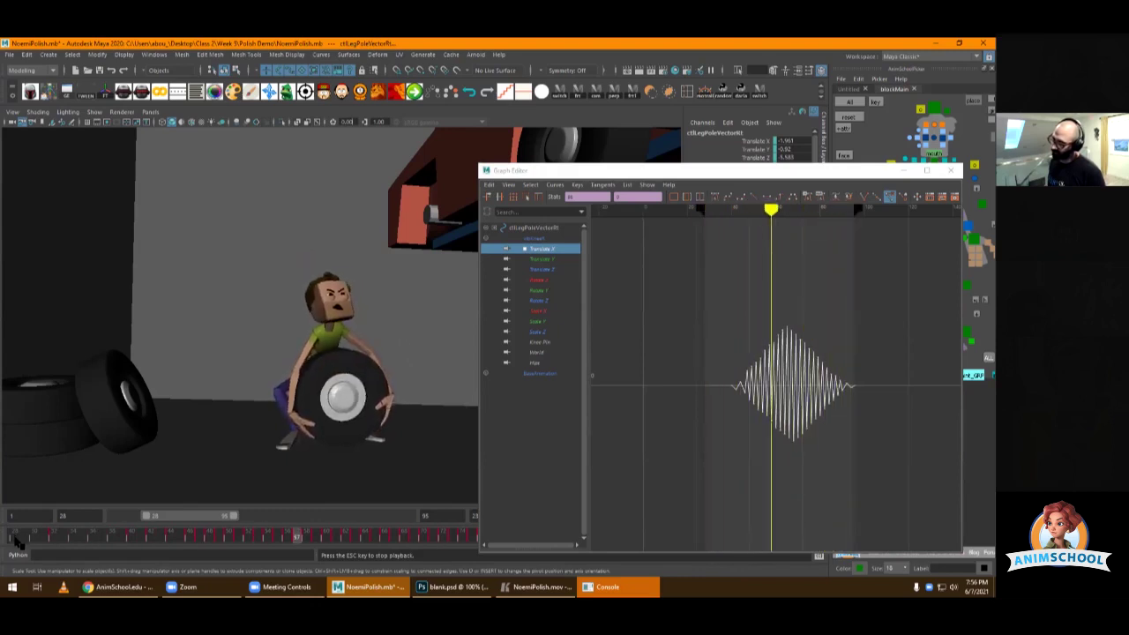
key(Escape)
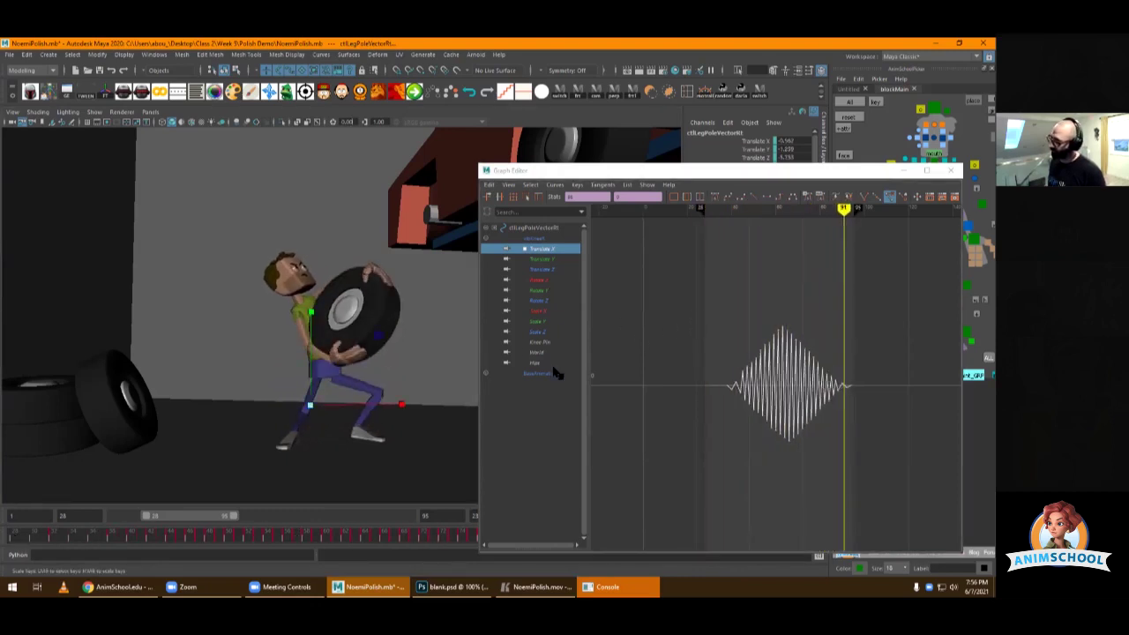
key(alt+v)
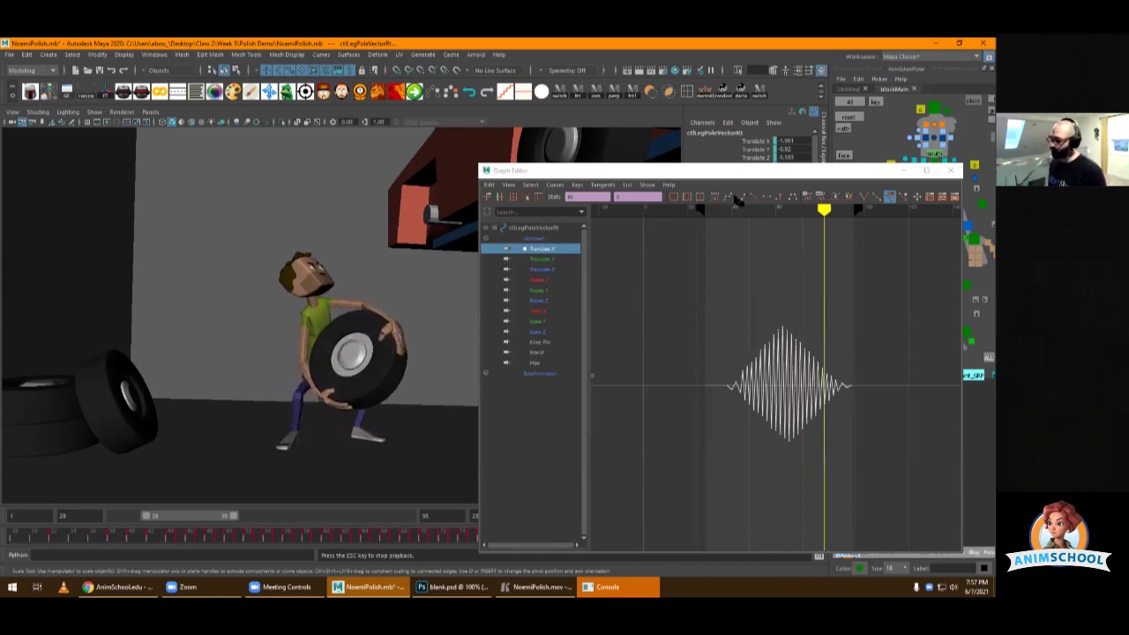
key(alt+v)
- Minimize the Graph Editor, switch to BaseAnimation and back to the vibKneeR layer, and try lowering that layer's weight
click(904, 171)
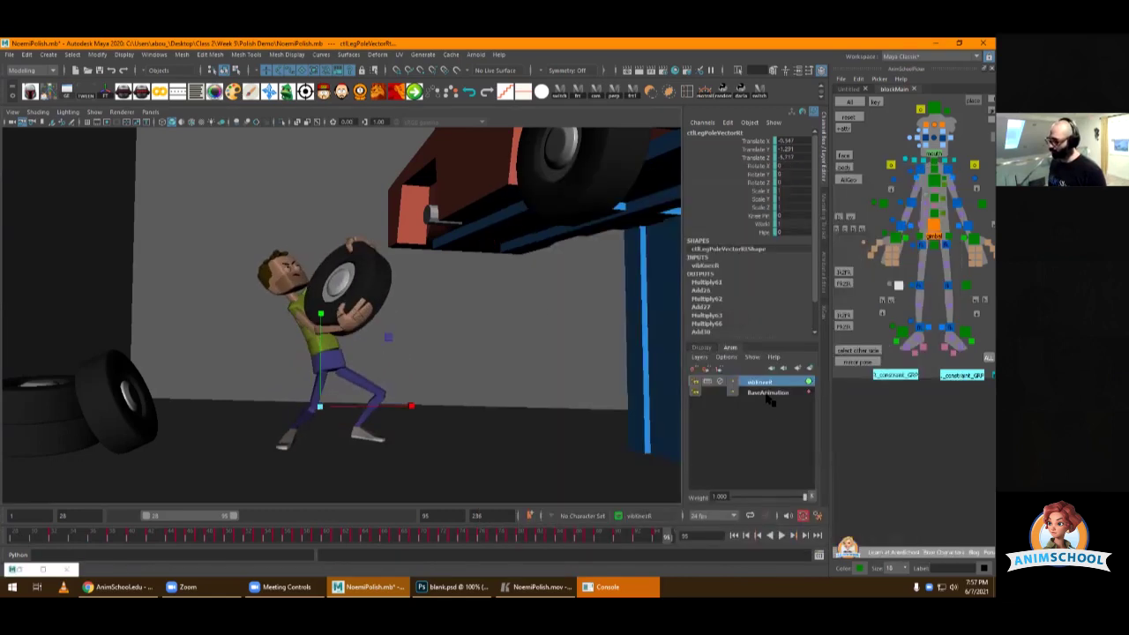
click(766, 394)
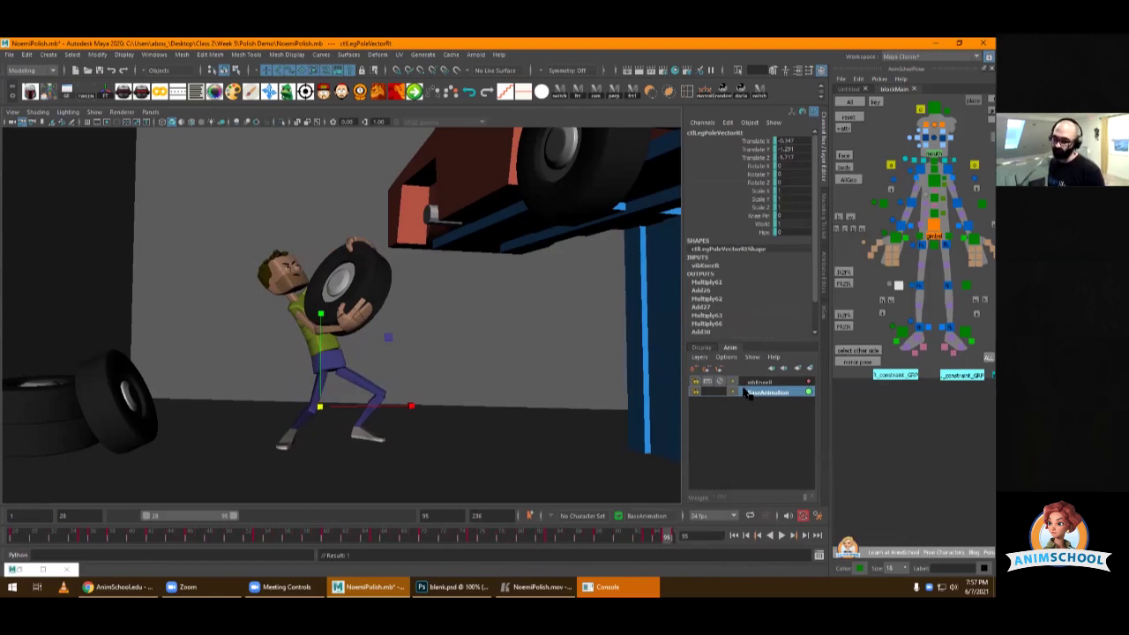
click(760, 383)
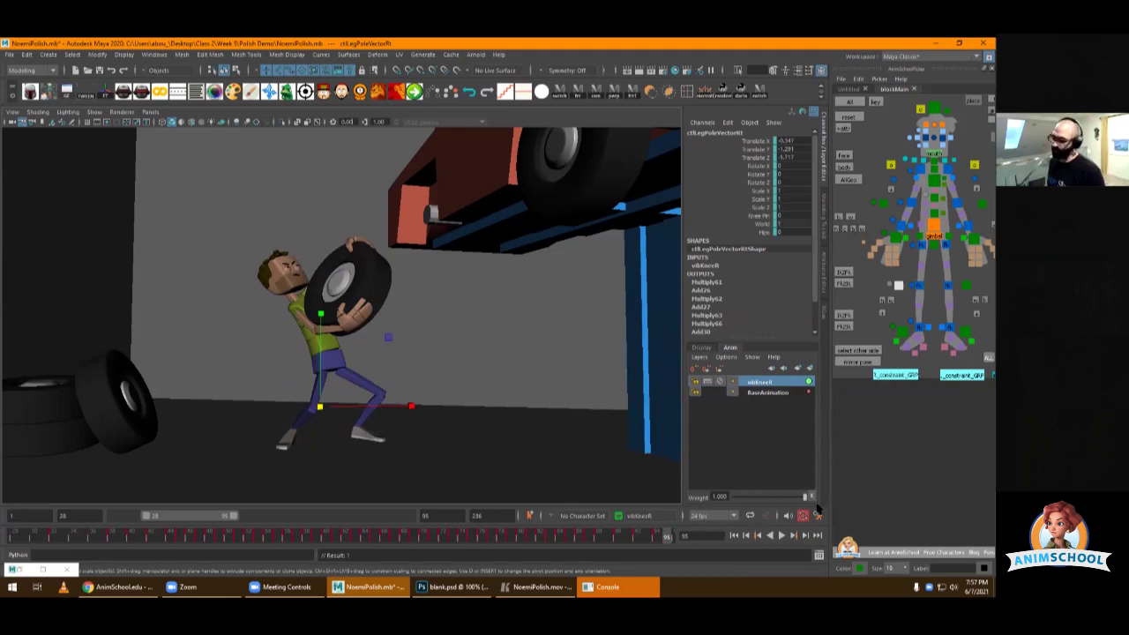
drag(806, 499, 778, 504)
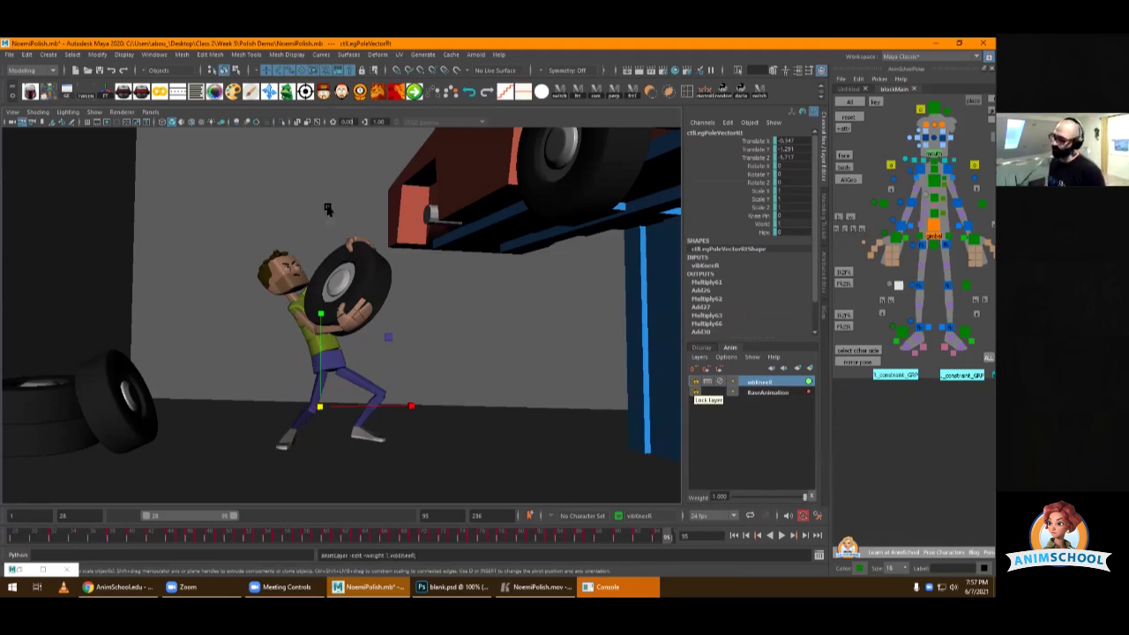
- Reopen the Graph Editor, try scaling the pole vector's vibKneeR shake keys, and undo the scaling
click(67, 93)
key(f)
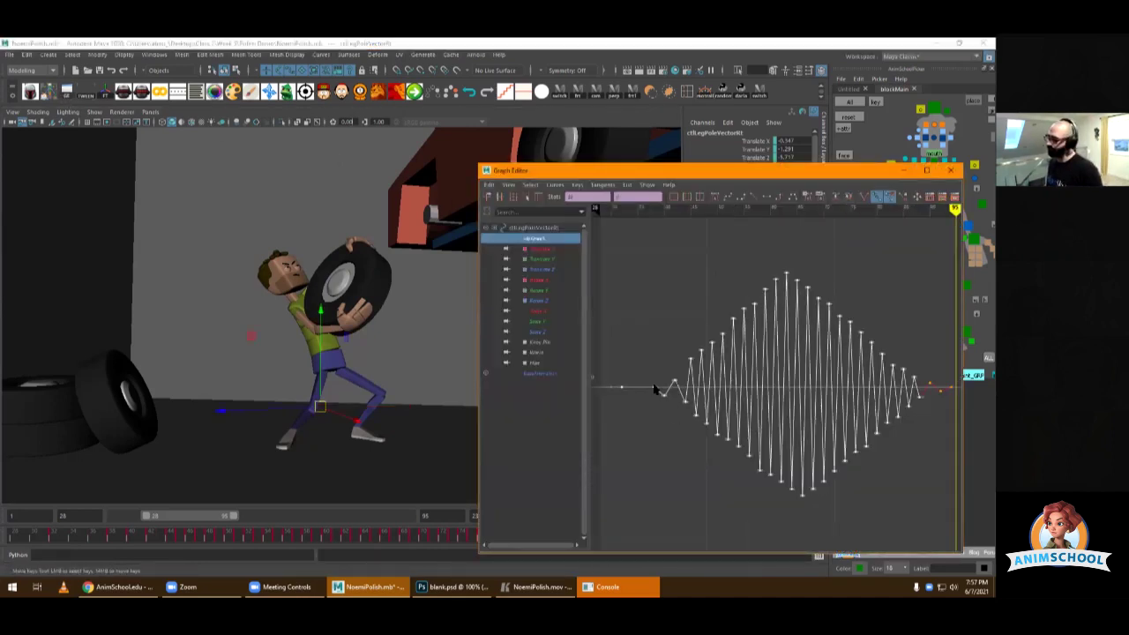
key(r)
middle_drag(655, 386, 651, 399)
key(ctrl+z)
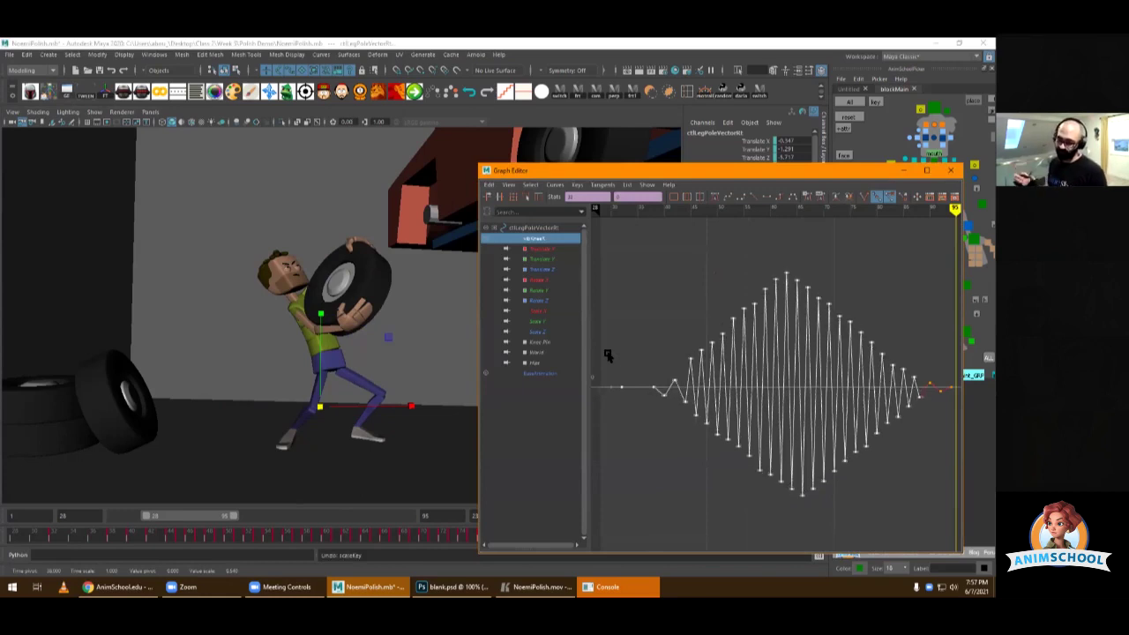
- Select all the shake keys on the vibKneeR layer, and play back and scrub the lift to review the knee vibration
click(865, 254)
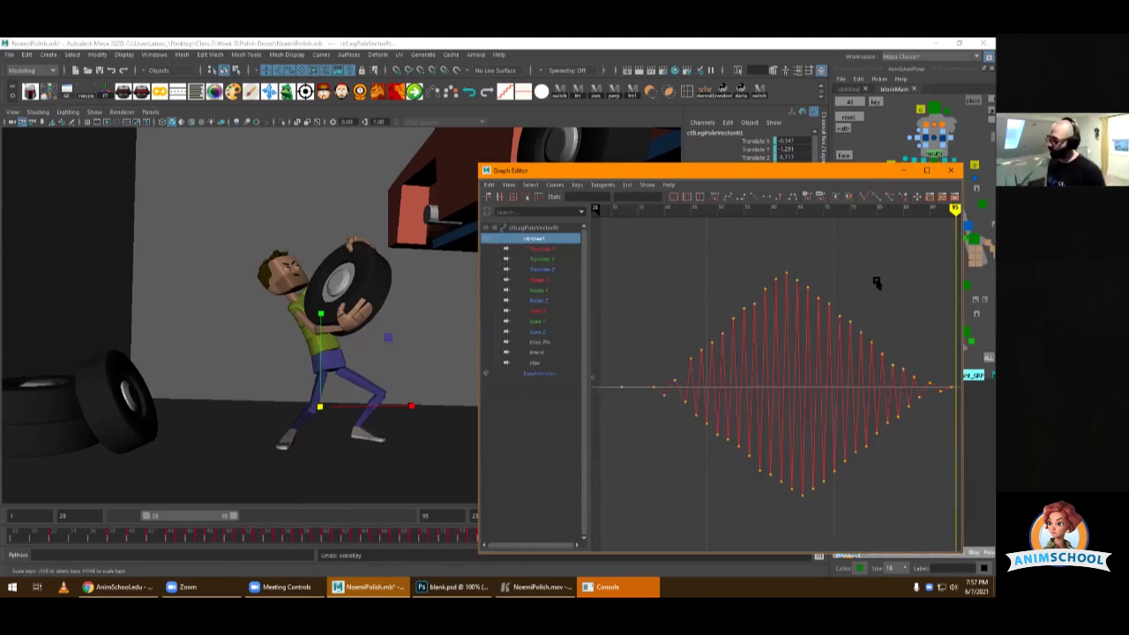
scroll(876, 282, down, 5)
drag(863, 281, 694, 458)
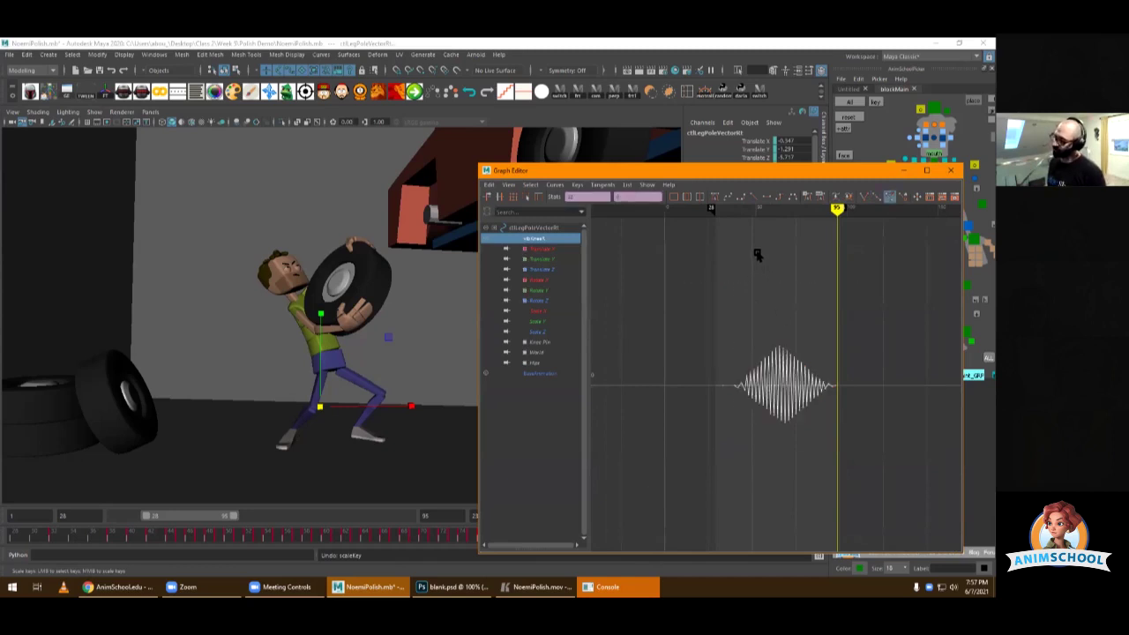
key(alt+v)
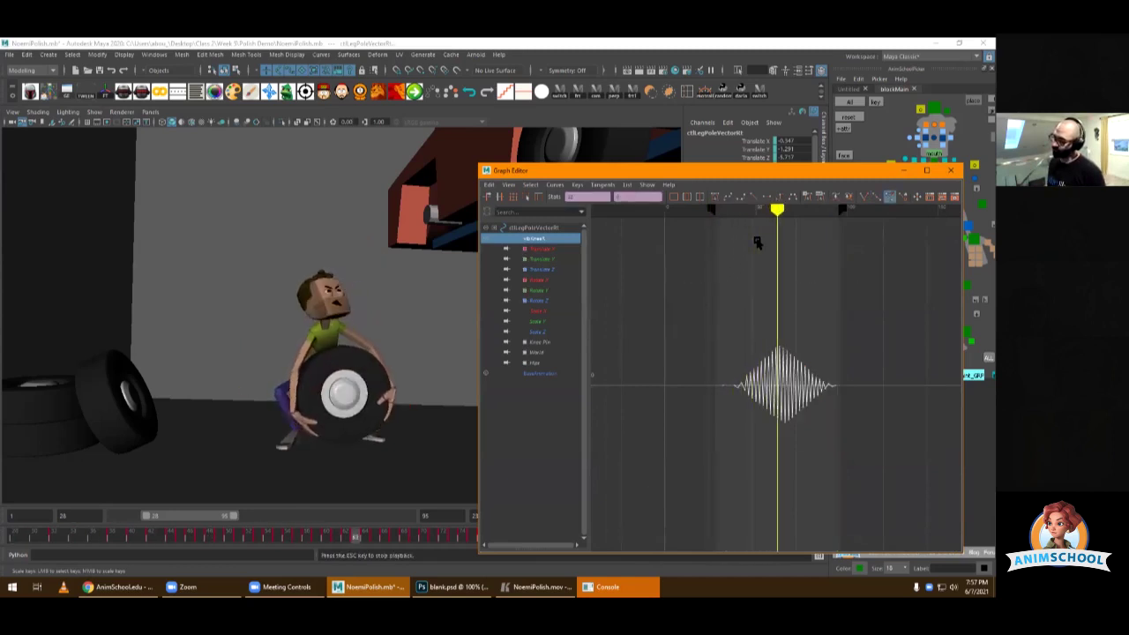
key(Escape)
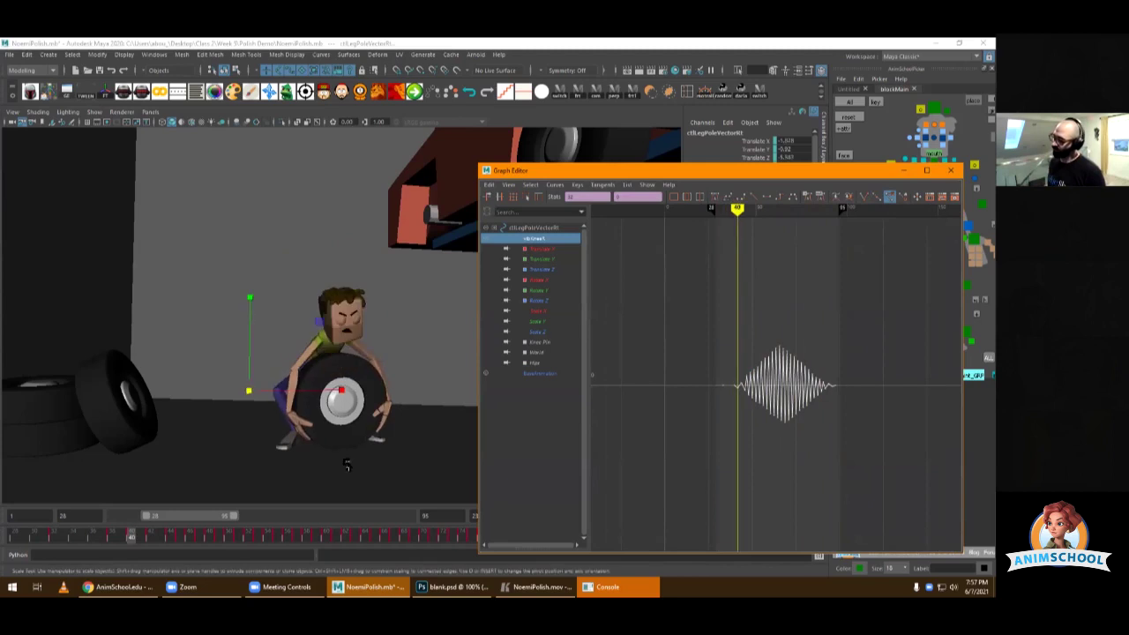
drag(340, 534, 383, 534)
key(alt+v)
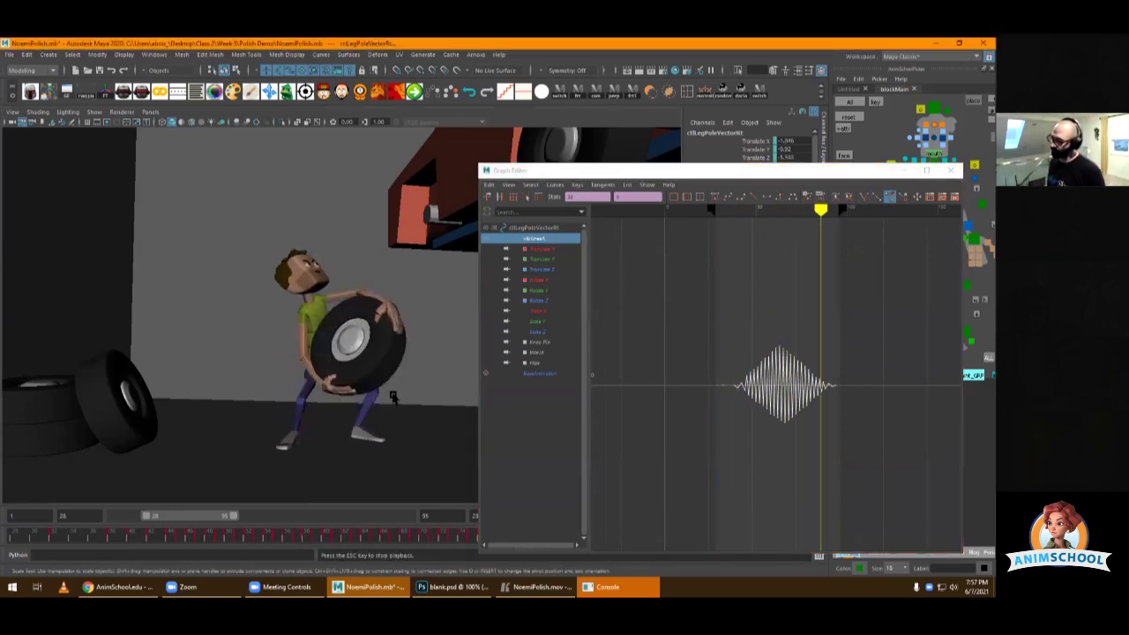
key(Escape)
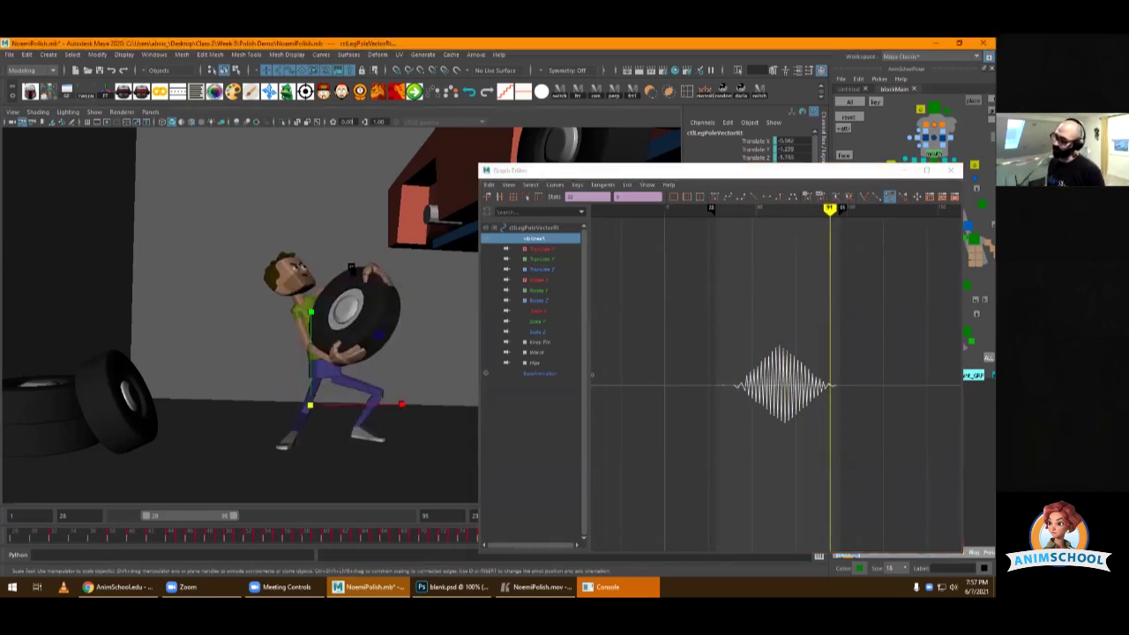
key(alt+v)
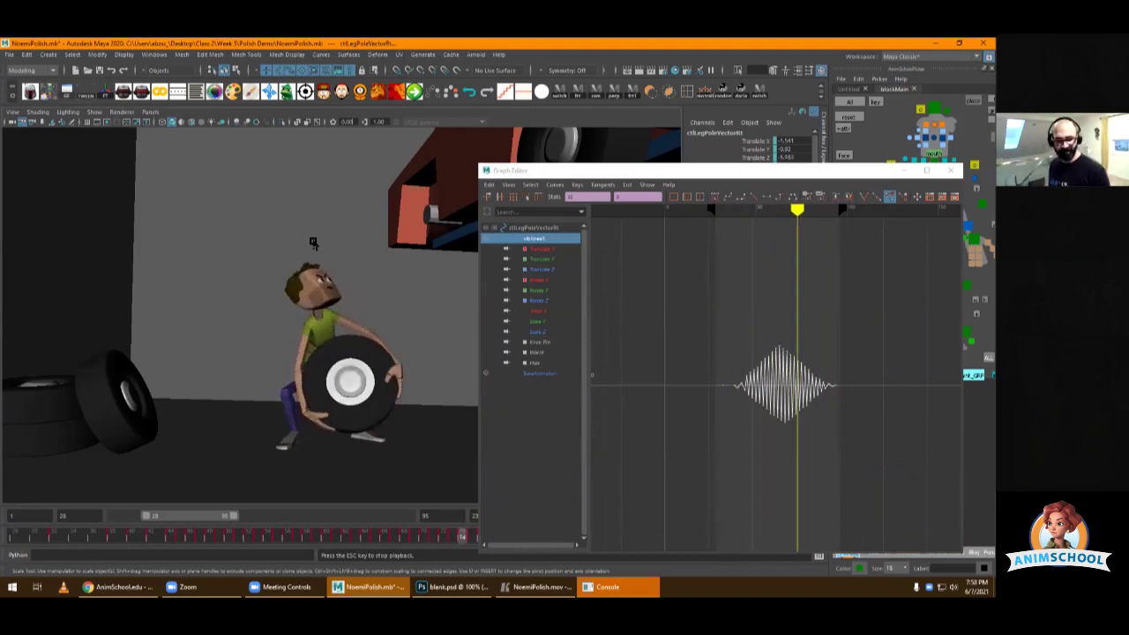